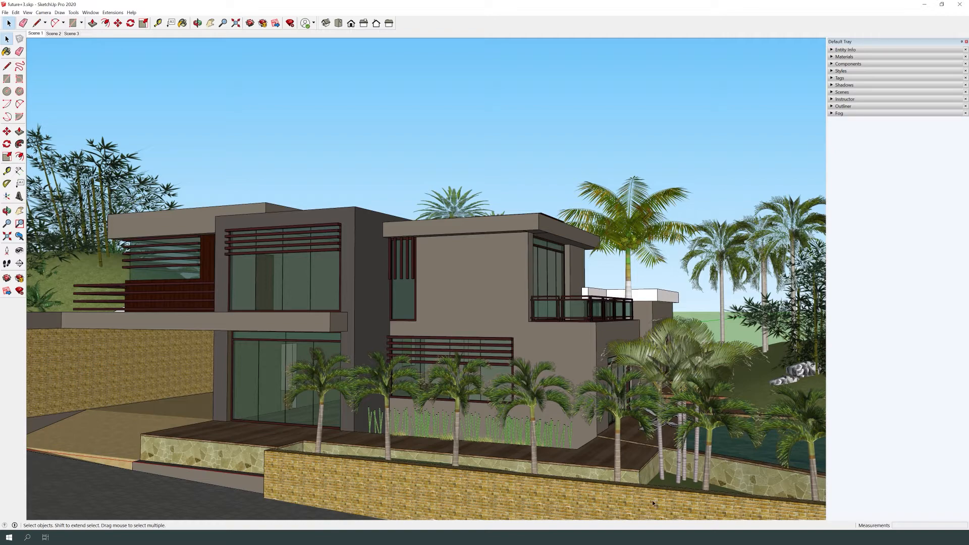
pyautogui.scroll(-3, 656, 502)
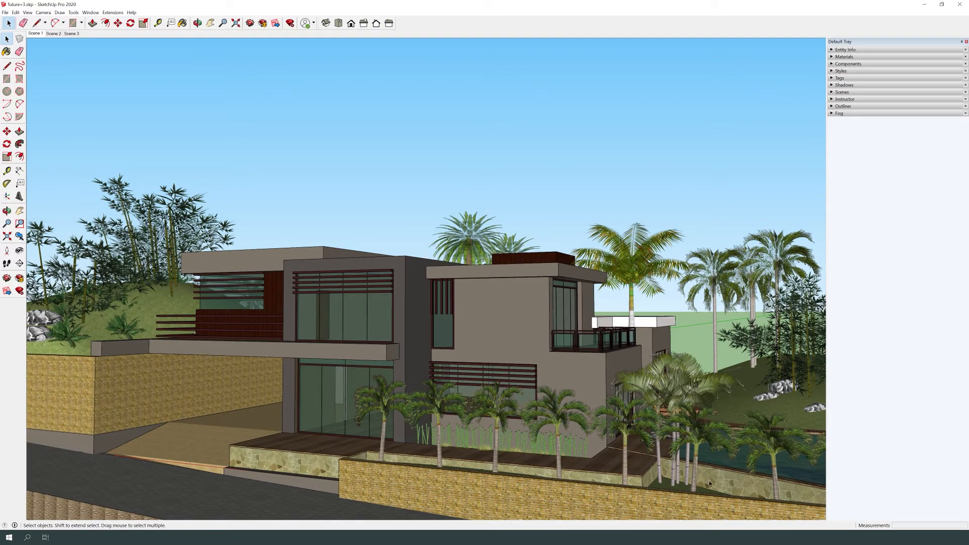
pyautogui.moveTo(808, 491); pyautogui.dragTo(772, 463, button='middle')
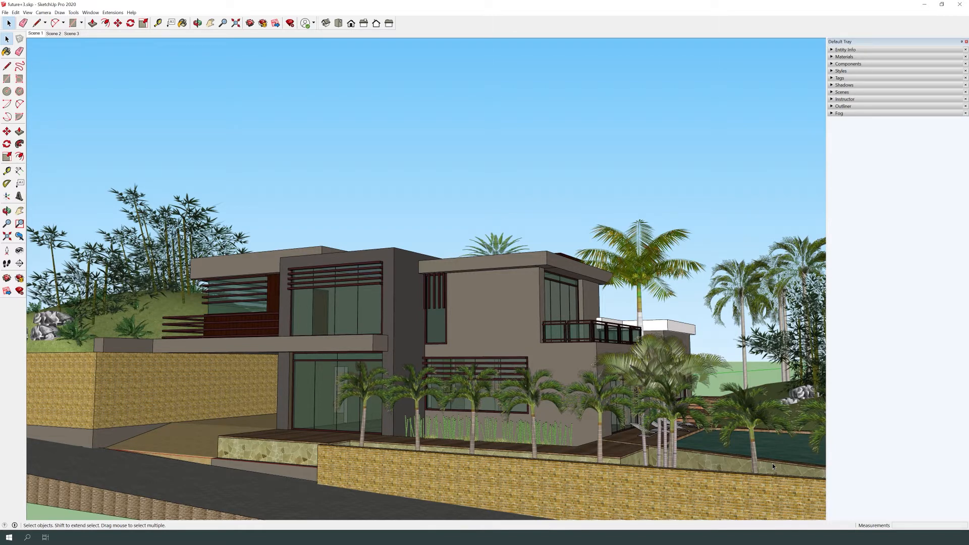
pyautogui.moveTo(772, 464); pyautogui.dragTo(574, 324, button='middle')
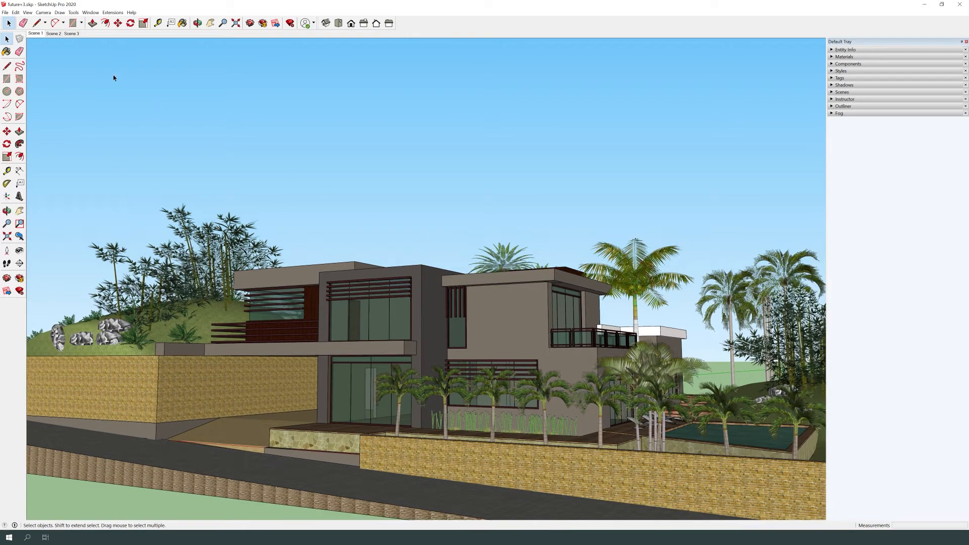
pyautogui.click(73, 12)
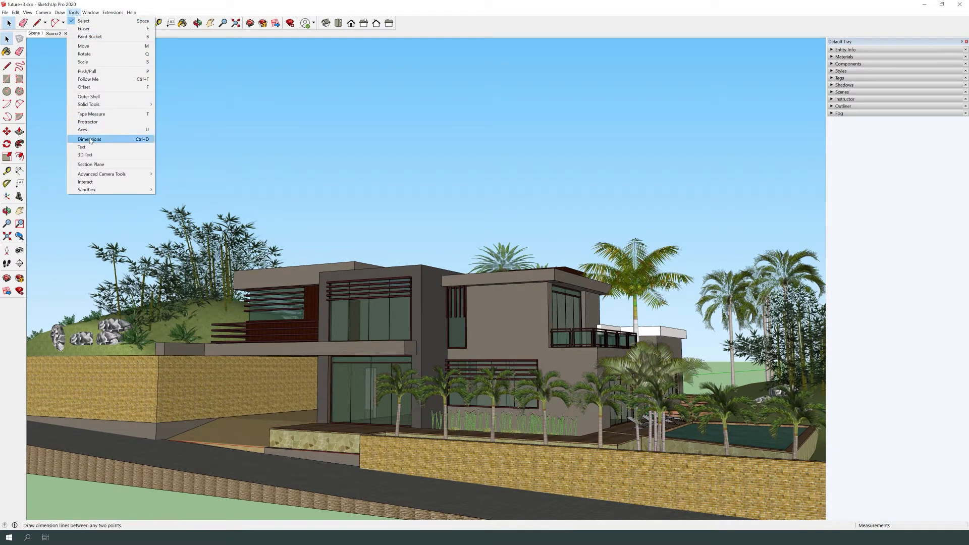
pyautogui.click(142, 168)
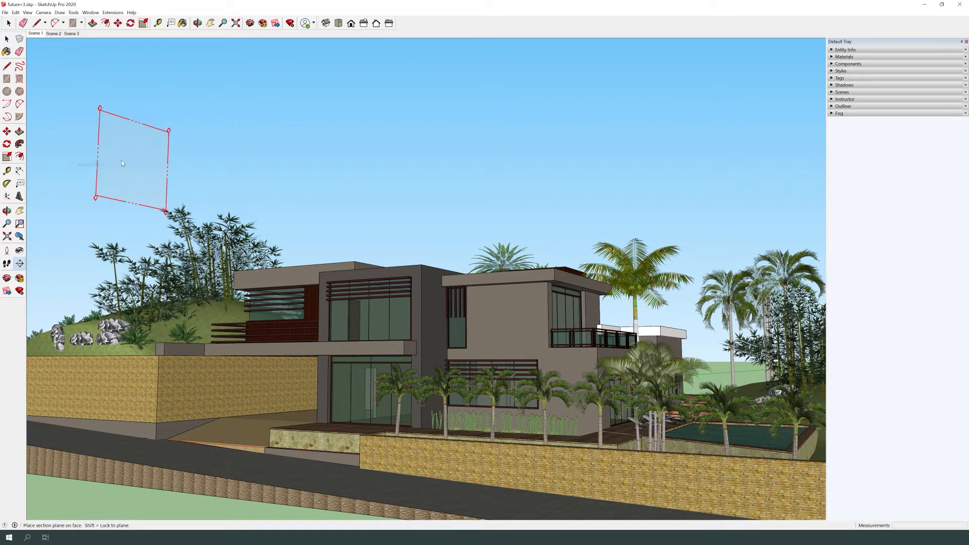
pyautogui.press('space')
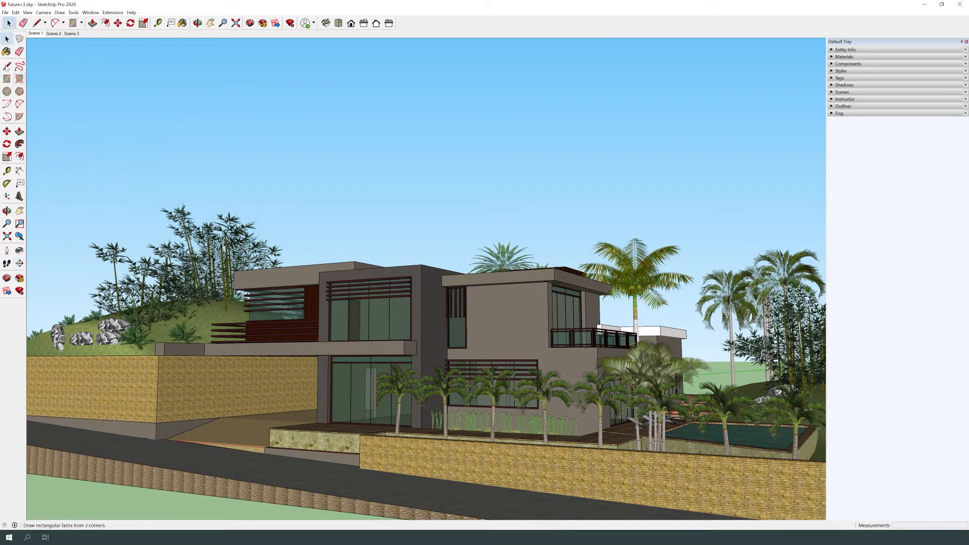
# Step: Place a vertical section plane locked perpendicular to the green axis at the front edge of the house's upper-floor roof slab
pyautogui.click(23, 265)
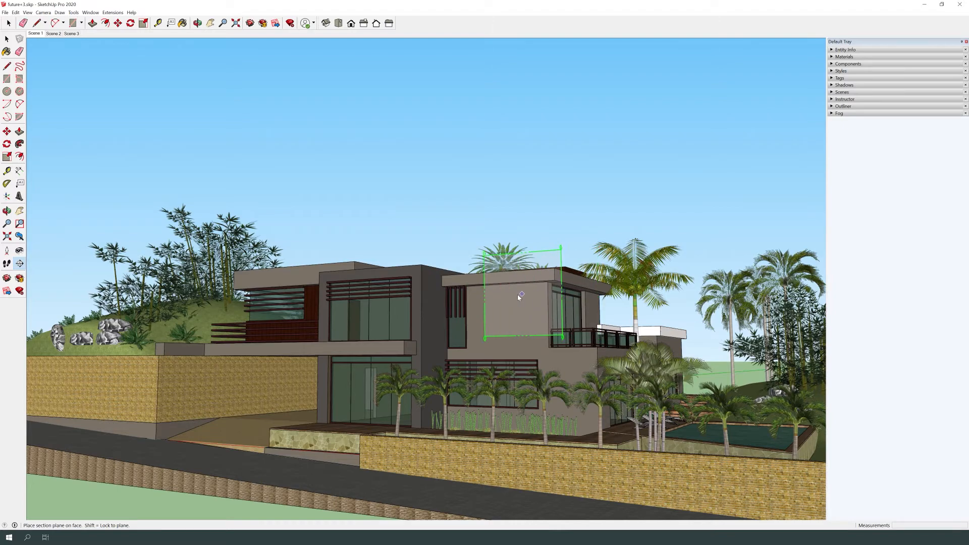
pyautogui.scroll(5, 487, 303)
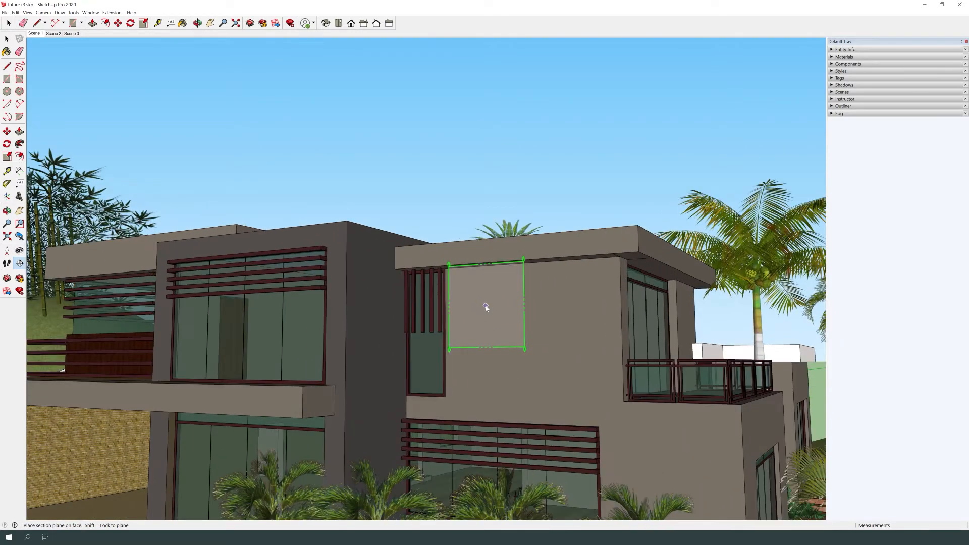
pyautogui.press('Up')
pyautogui.press('Left')
pyautogui.press('Right')
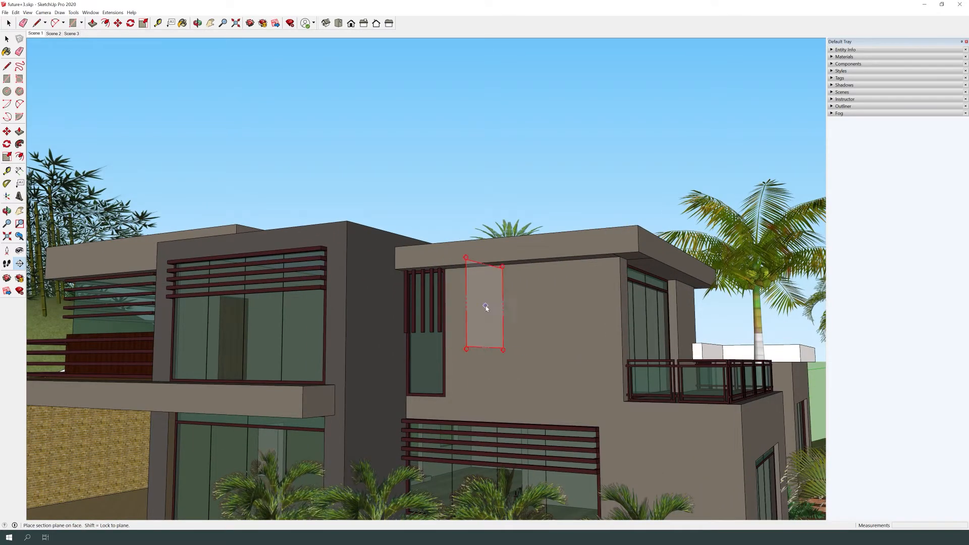
pyautogui.press('Up')
pyautogui.press('Left')
pyautogui.scroll(2, 376, 305)
pyautogui.press('Up')
pyautogui.press('Right')
pyautogui.press('Left')
pyautogui.press('Up')
pyautogui.press('Right')
pyautogui.press('Up')
pyautogui.press('Right')
pyautogui.press('Down')
pyautogui.press('Left')
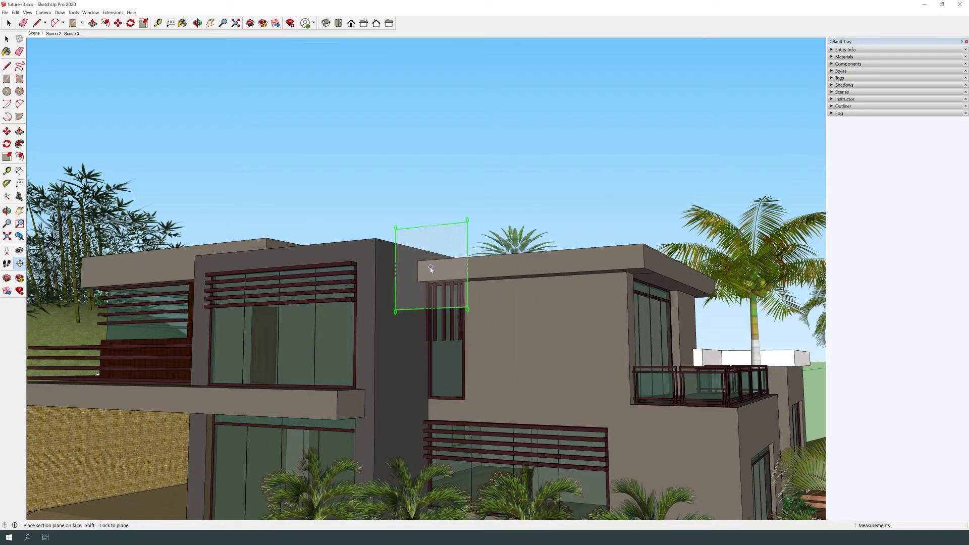
pyautogui.click(421, 262)
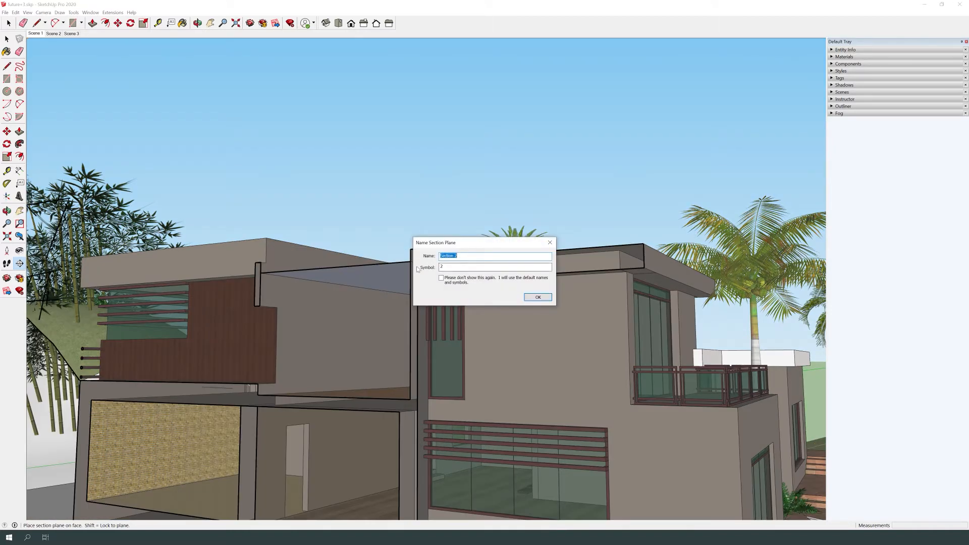
# Step: Name the new section plane AA and give it the symbol AA
pyautogui.write('AA')
pyautogui.press('Tab')
pyautogui.write('AA')
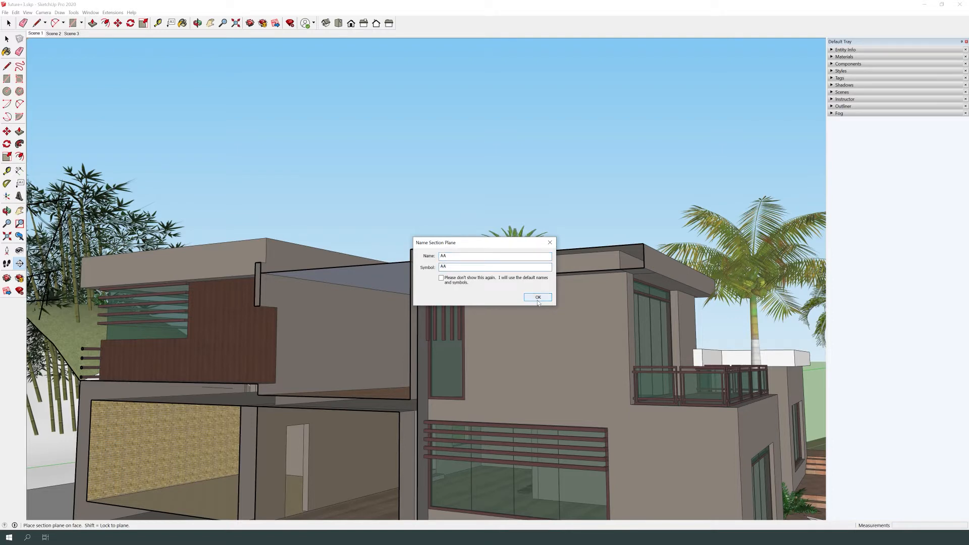
pyautogui.click(537, 298)
# Step: Move section plane AA about 7.76 m deeper into the house so it cuts through the staircase area
pyautogui.scroll(-5, 392, 298)
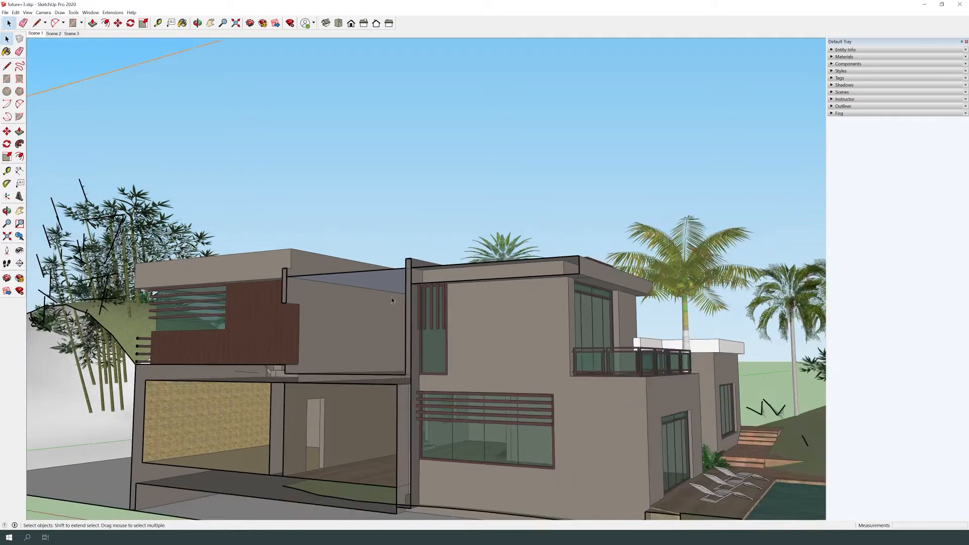
pyautogui.scroll(-2, 155, 194)
pyautogui.moveTo(238, 180); pyautogui.dragTo(203, 222, button='middle')
pyautogui.scroll(-2, 203, 222)
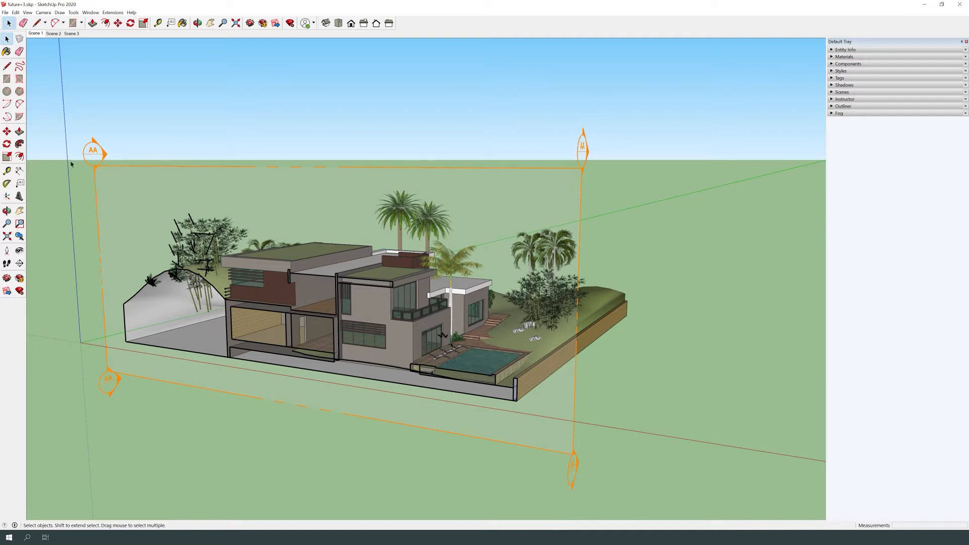
pyautogui.click(105, 168)
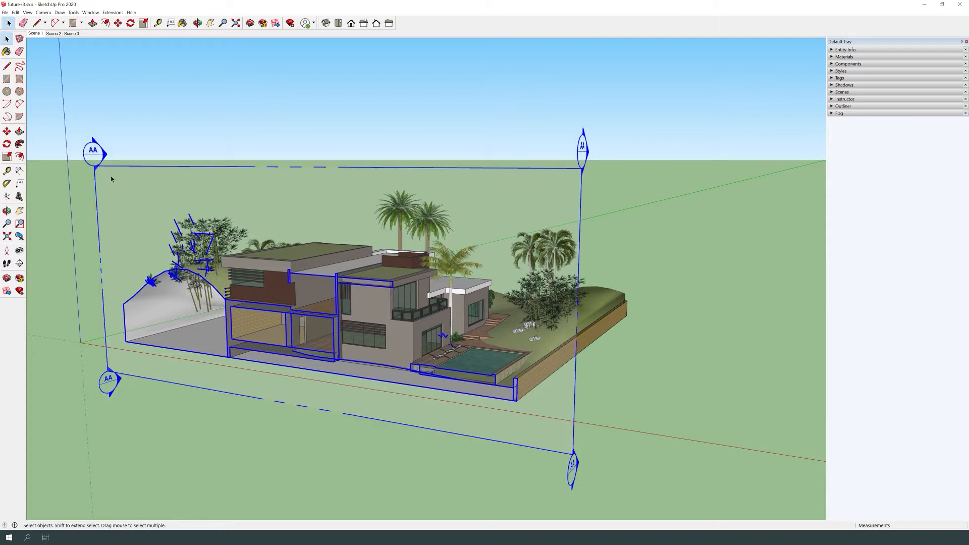
pyautogui.press('m')
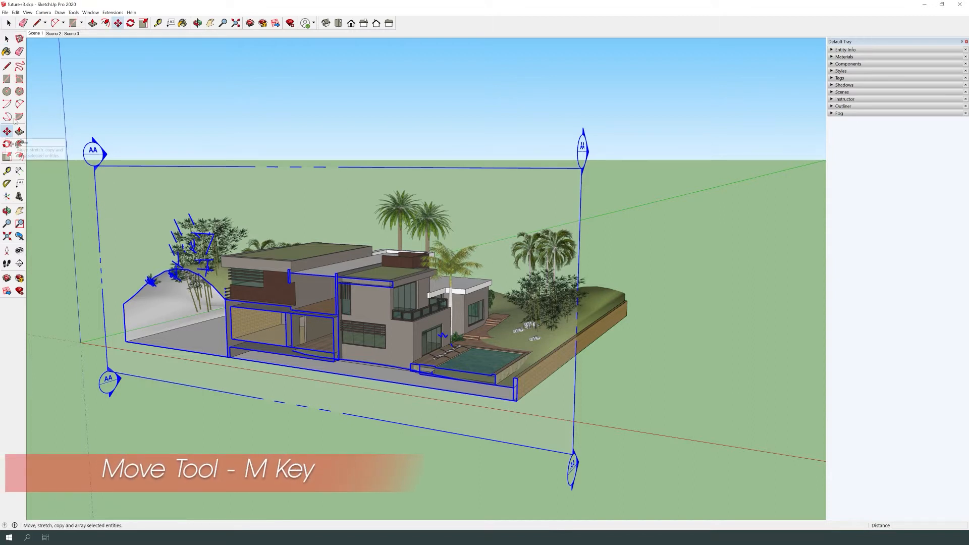
pyautogui.click(573, 453)
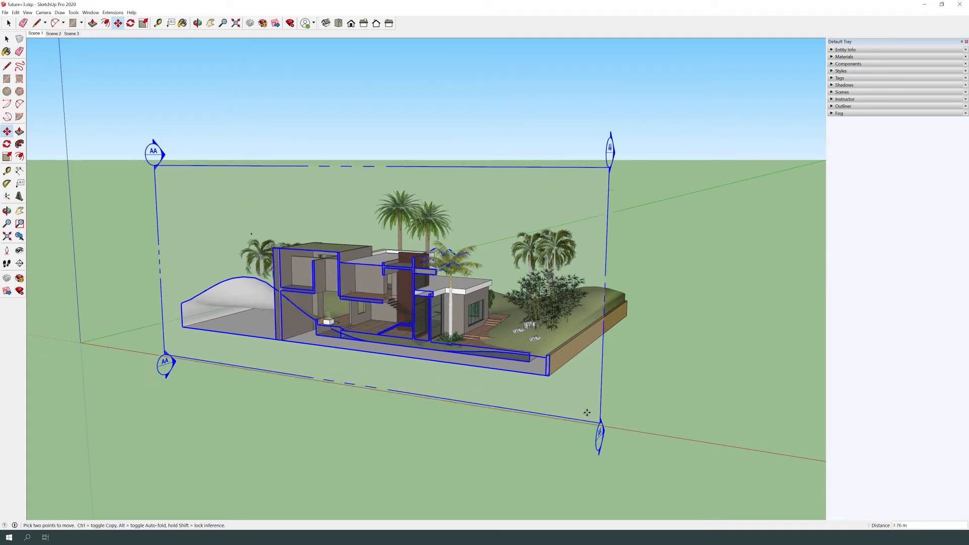
pyautogui.click(587, 413)
# Step: Try rotating section plane AA by a small angle about the vertical axis from its lower corner near the pool side
pyautogui.press('q')
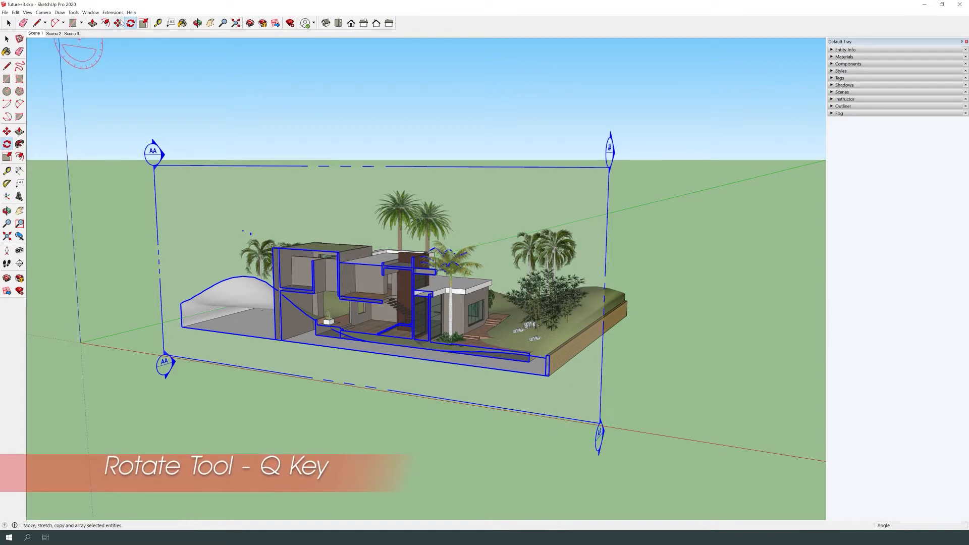
pyautogui.scroll(1, 596, 479)
pyautogui.scroll(1, 597, 479)
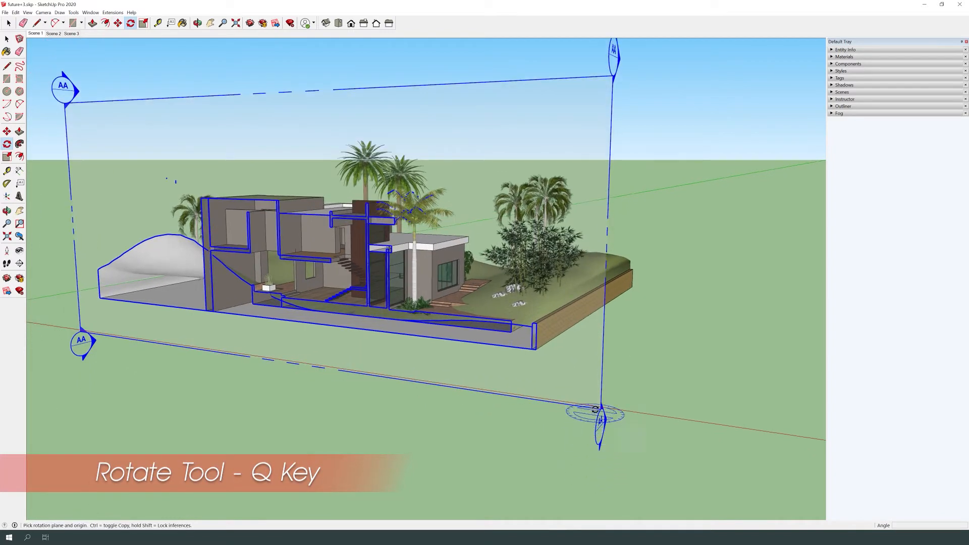
pyautogui.press('Left')
pyautogui.press('Up')
pyautogui.press('Right')
pyautogui.press('Left')
pyautogui.press('Up')
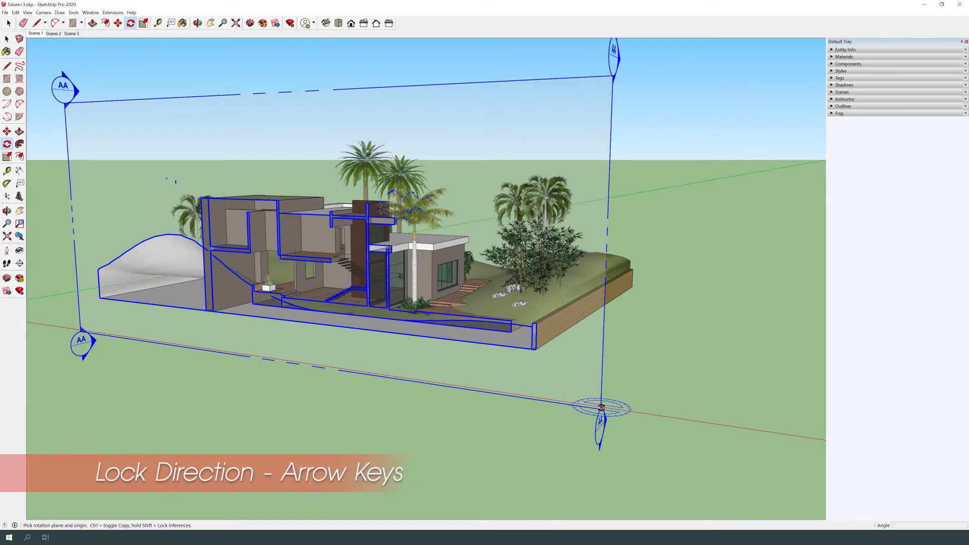
pyautogui.click(601, 408)
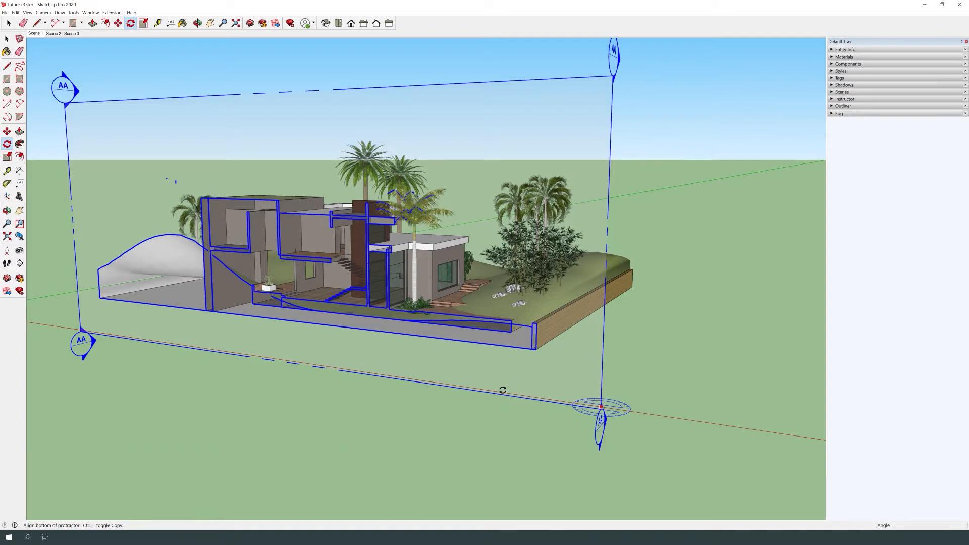
pyautogui.click(503, 389)
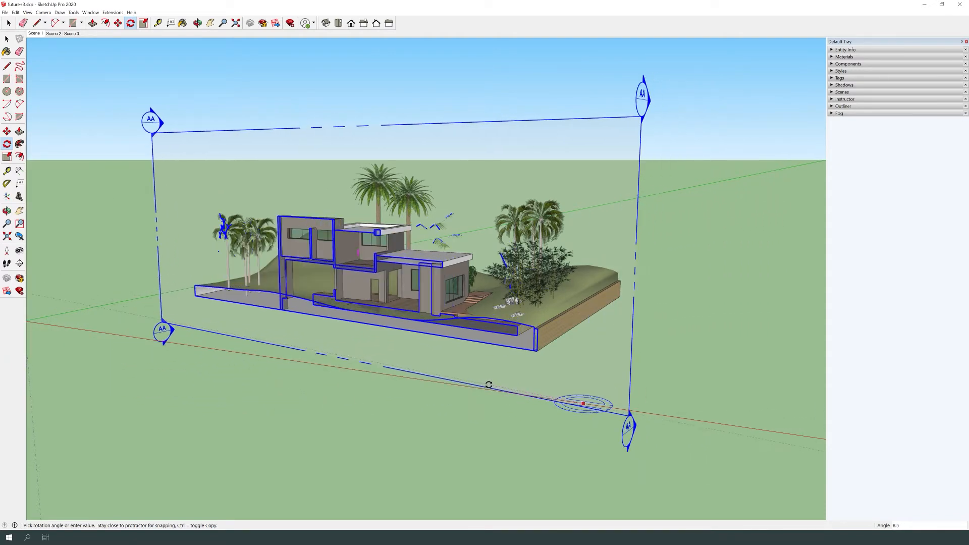
pyautogui.click(486, 387)
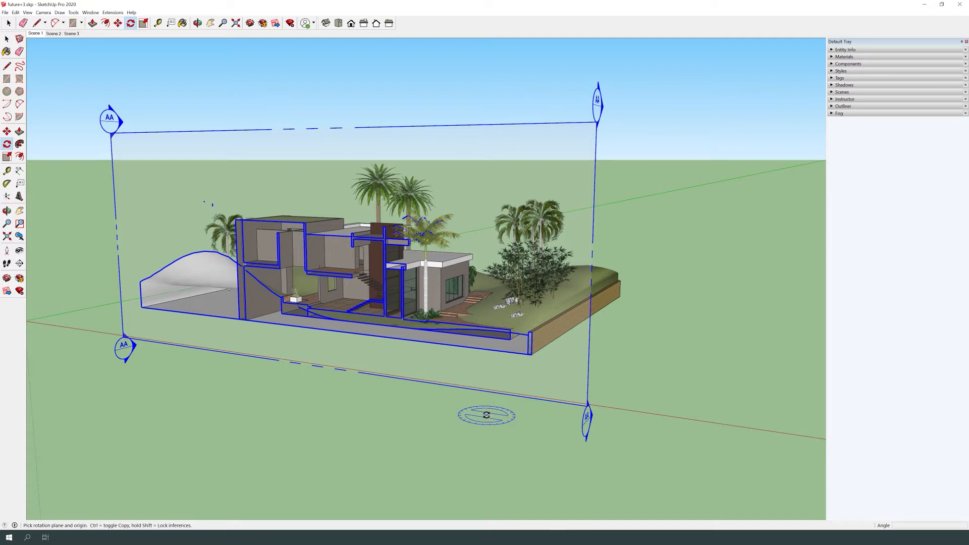
pyautogui.press('space')
# Step: Hide the section planes and turn off the section cuts to show the whole house
pyautogui.click(27, 12)
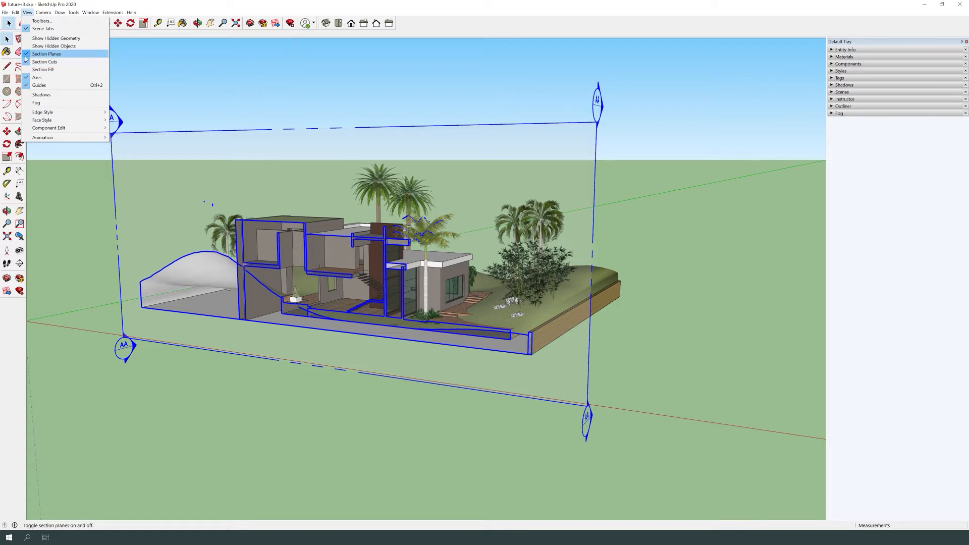
pyautogui.click(27, 54)
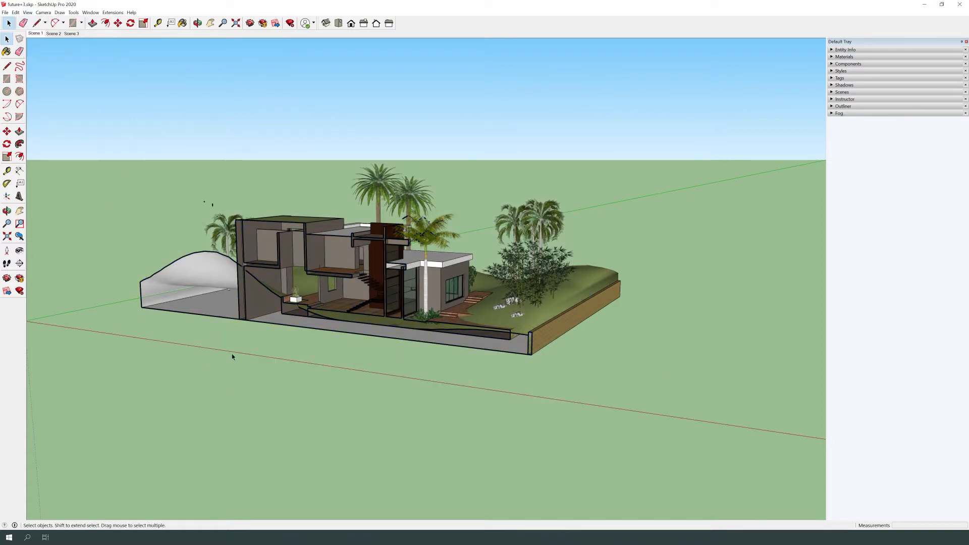
pyautogui.click(20, 13)
pyautogui.moveTo(27, 13)
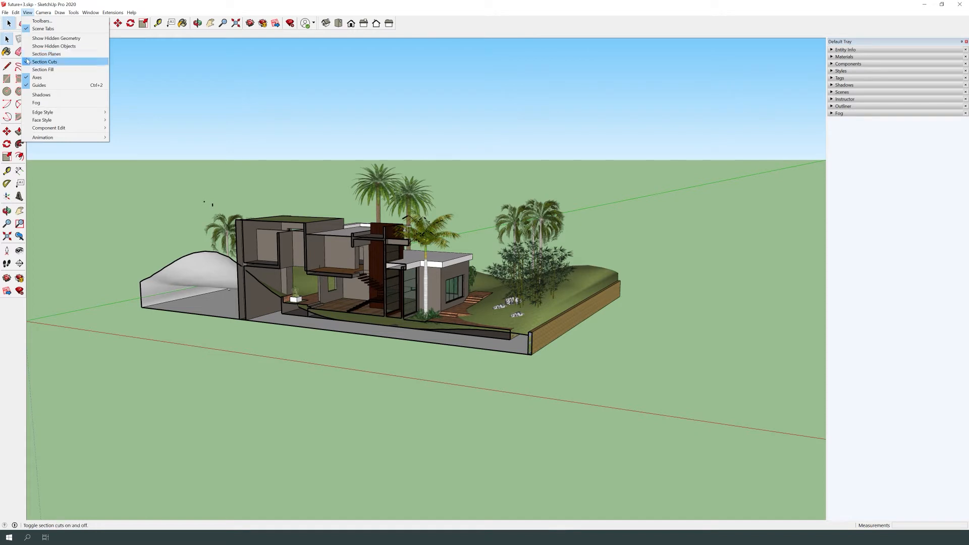
pyautogui.click(45, 61)
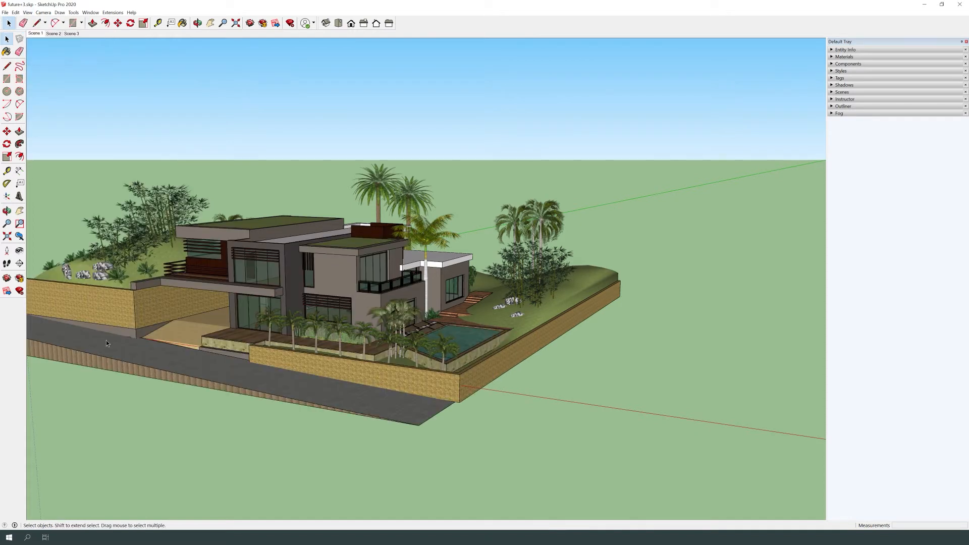
# Step: Turn the section cuts and the section planes back on
pyautogui.click(27, 12)
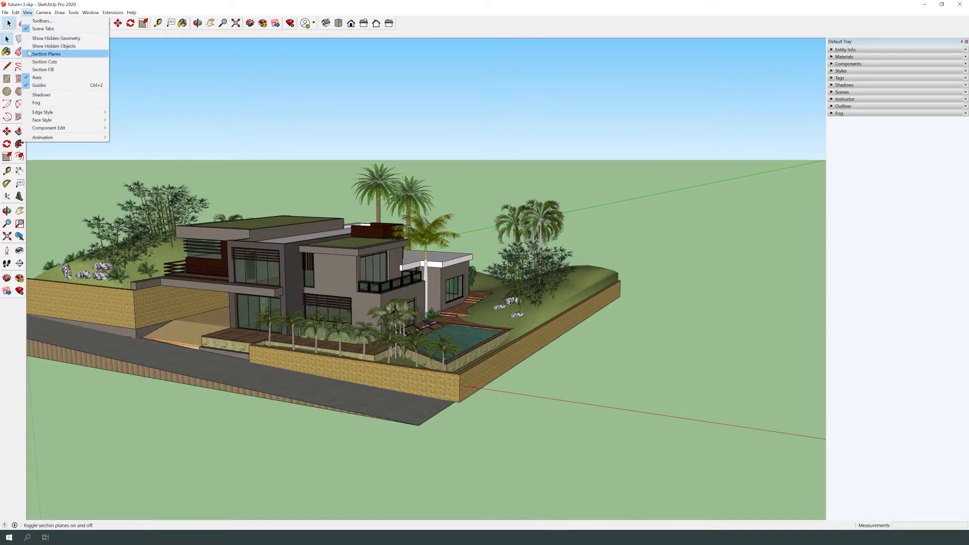
pyautogui.click(45, 61)
pyautogui.click(27, 12)
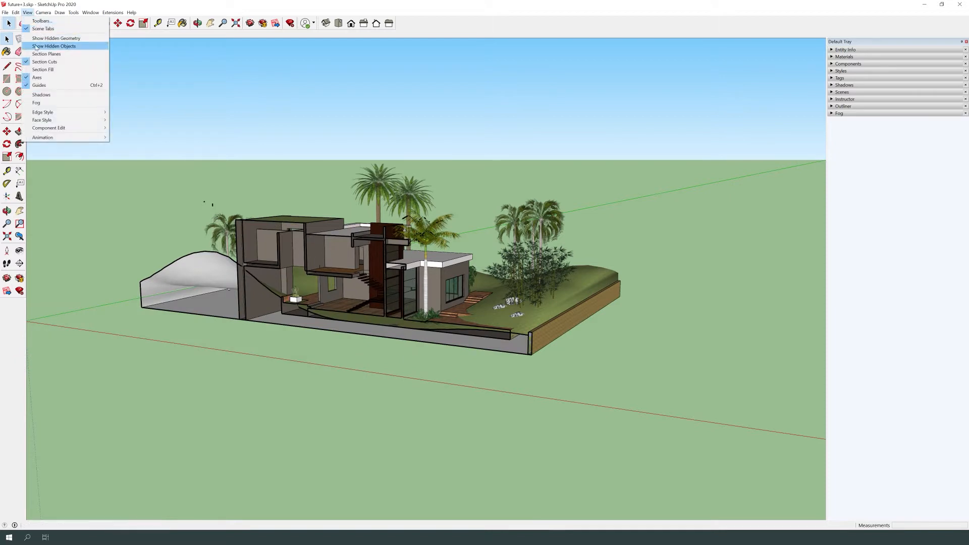
pyautogui.click(28, 54)
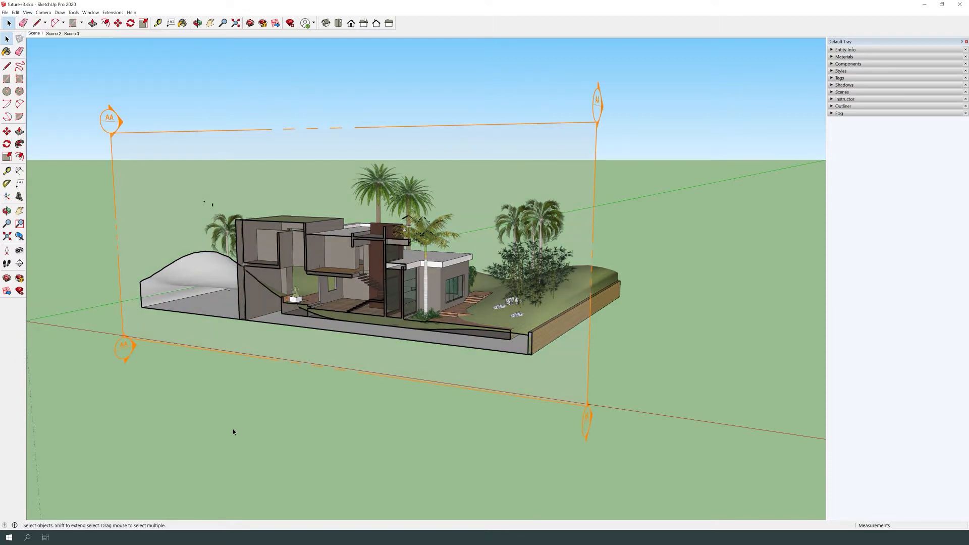
# Step: Align the view to section plane AA so the cut is seen straight on
pyautogui.scroll(4, 389, 238)
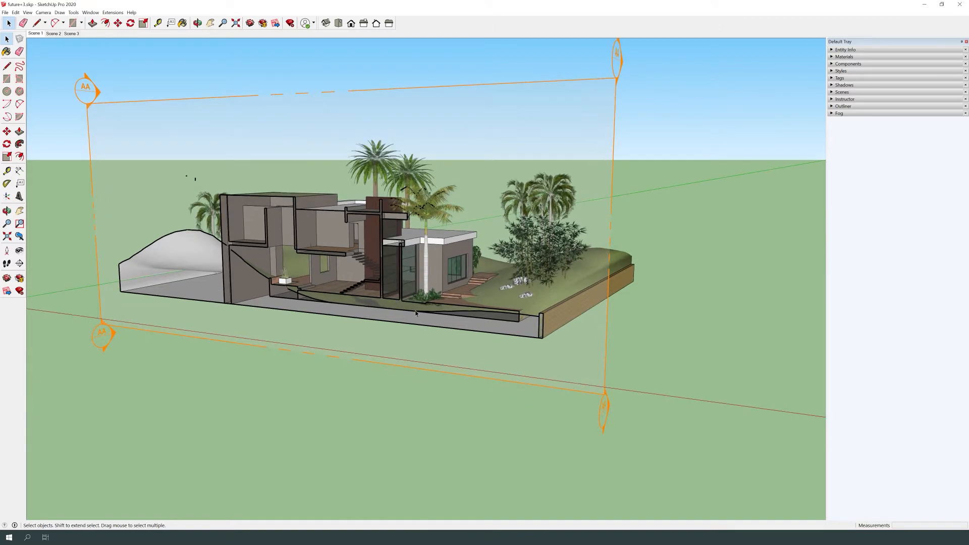
pyautogui.scroll(-2, 389, 238)
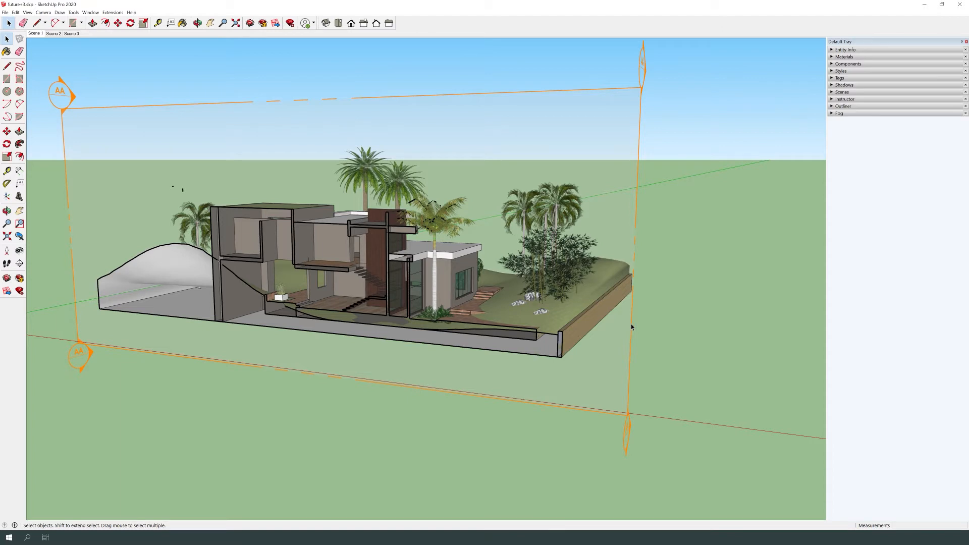
pyautogui.click(632, 327)
pyautogui.rightClick(632, 327)
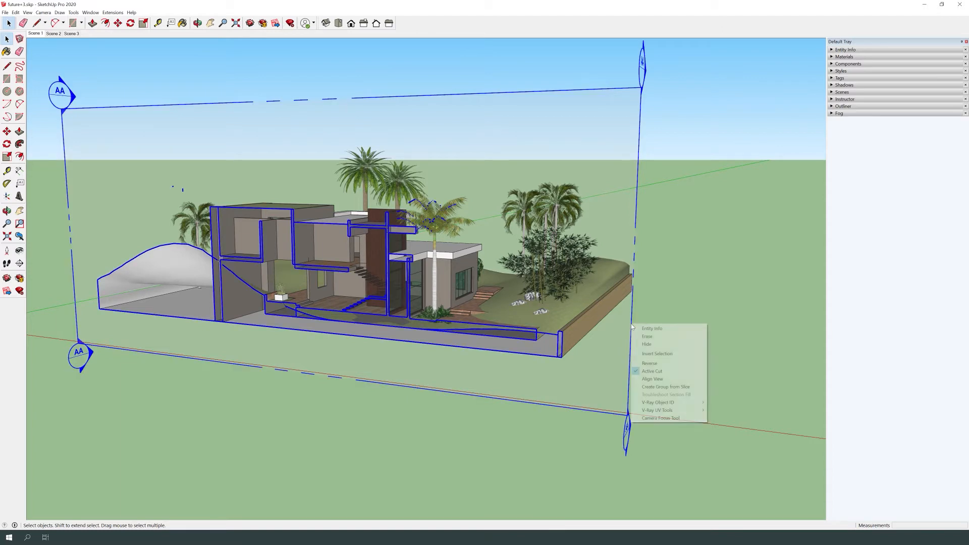
pyautogui.click(651, 378)
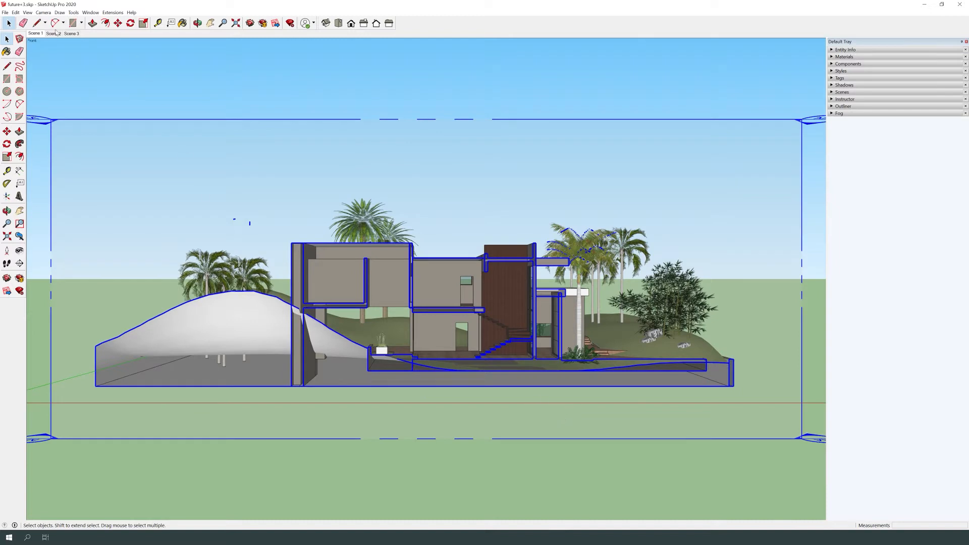
# Step: Switch the camera to parallel projection, deselect the section plane and turn on the section fill
pyautogui.click(43, 12)
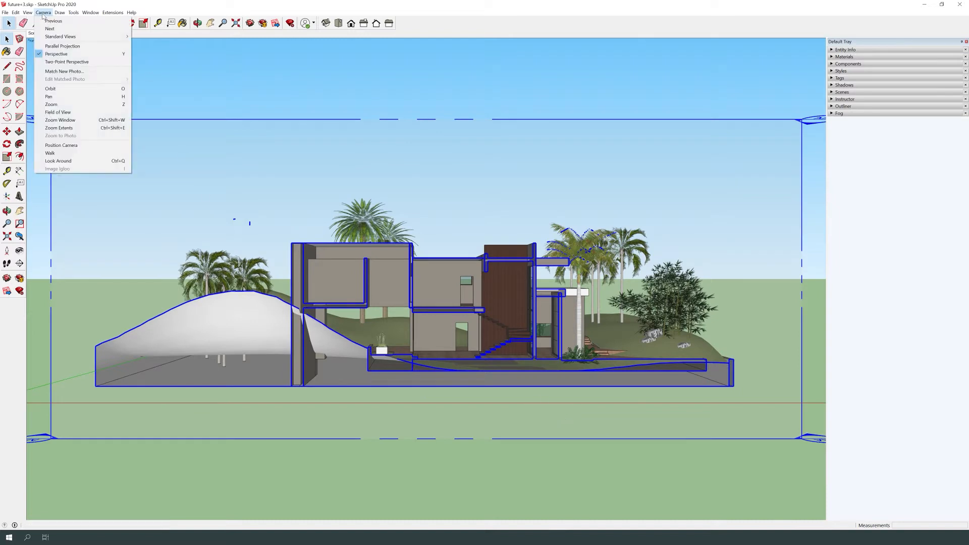
pyautogui.click(63, 46)
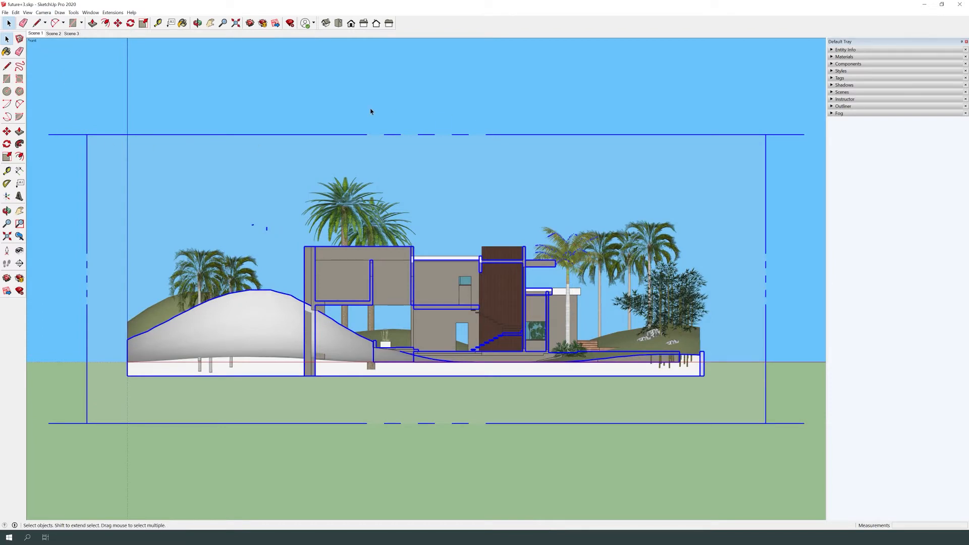
pyautogui.click(66, 39)
pyautogui.click(28, 12)
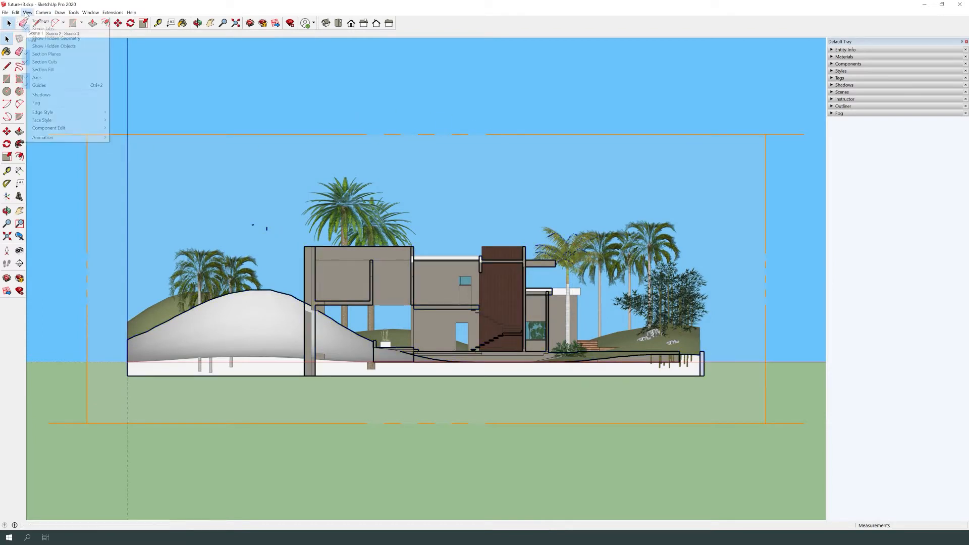
pyautogui.click(43, 69)
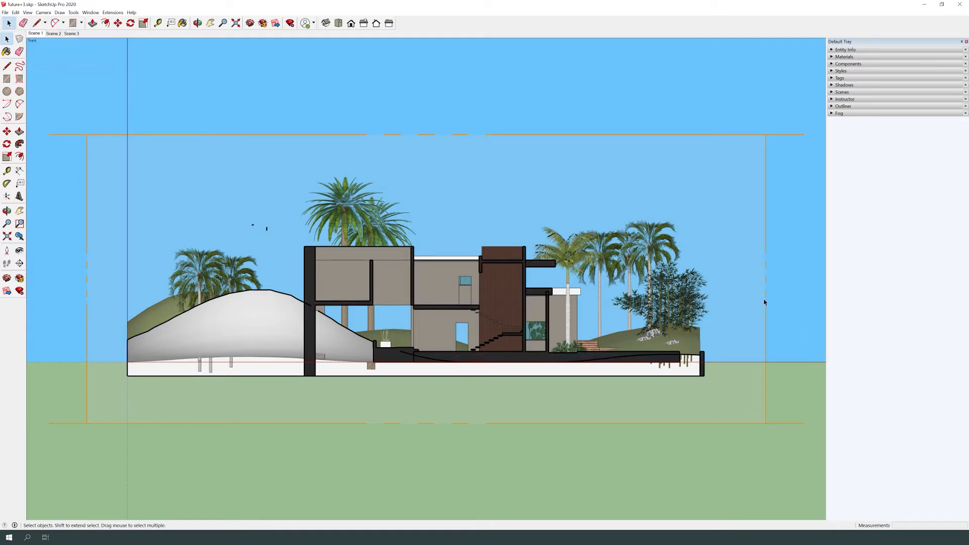
# Step: Reverse section plane AA and align the view straight on to the opposite side of the cut
pyautogui.click(766, 343)
pyautogui.rightClick(767, 342)
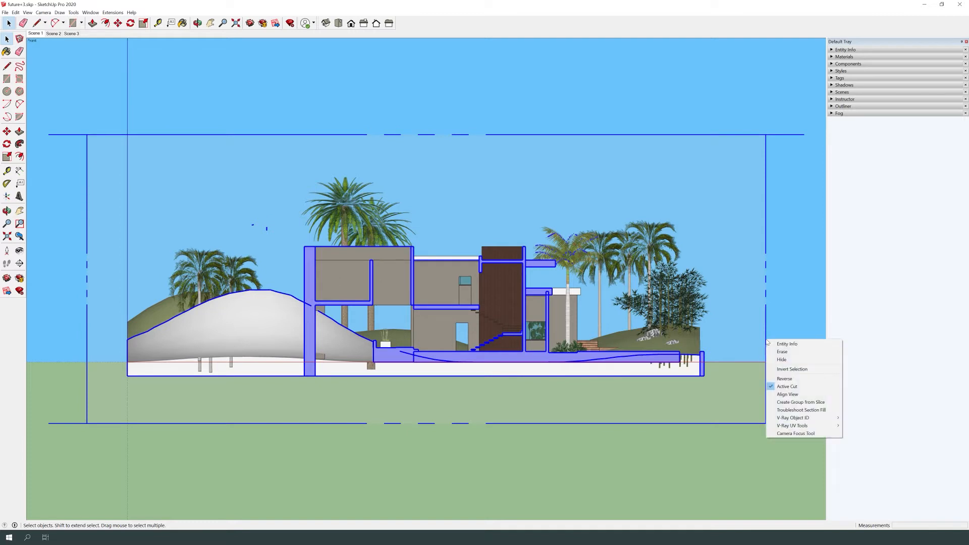
pyautogui.click(793, 376)
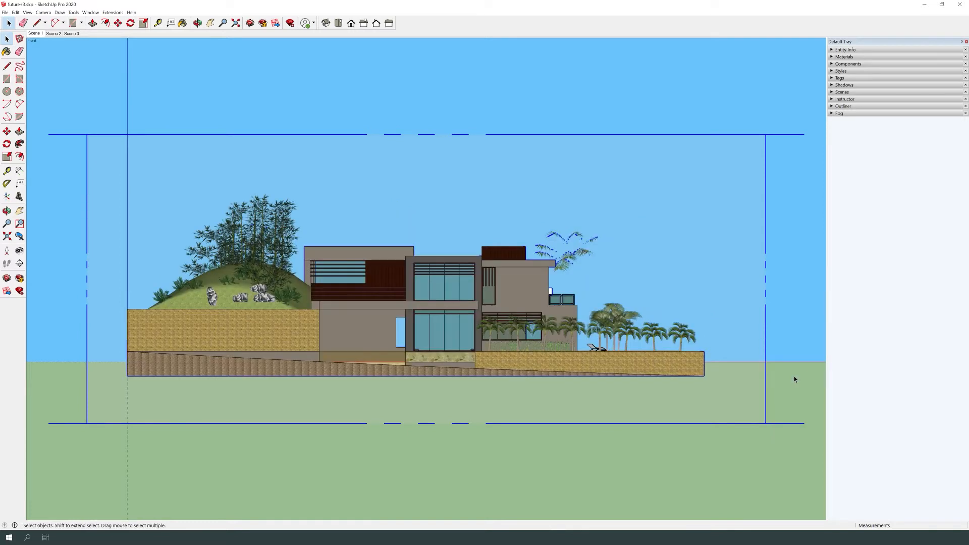
pyautogui.rightClick(766, 338)
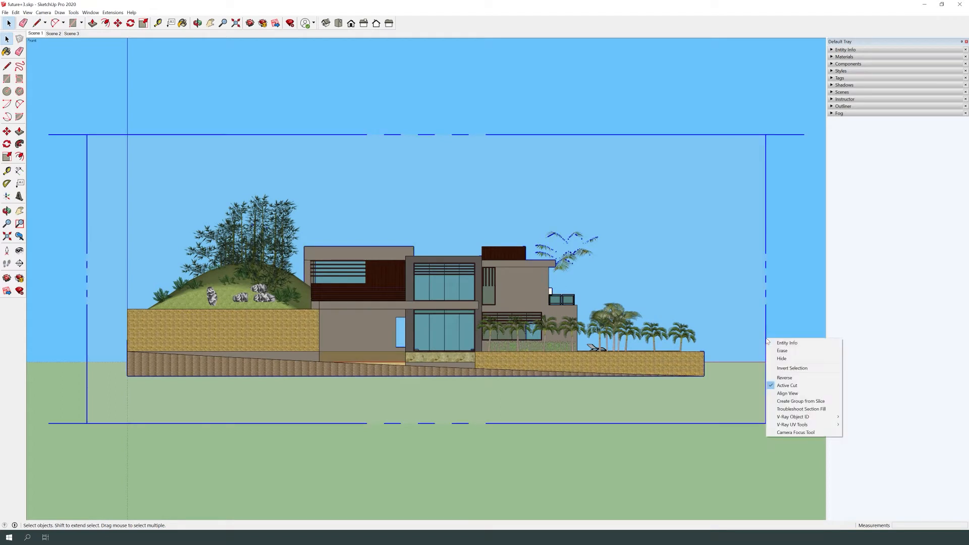
pyautogui.click(785, 378)
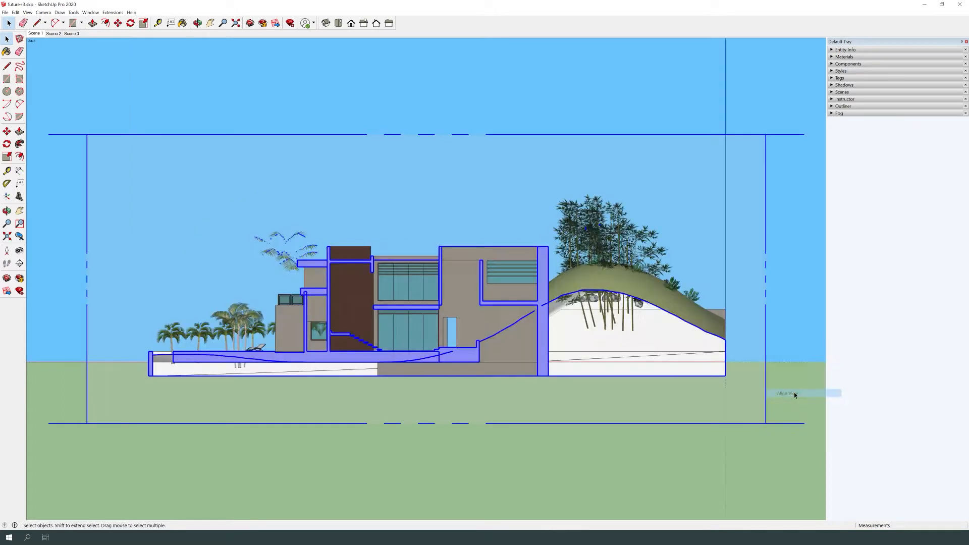
pyautogui.click(479, 497)
pyautogui.scroll(-5, 475, 485)
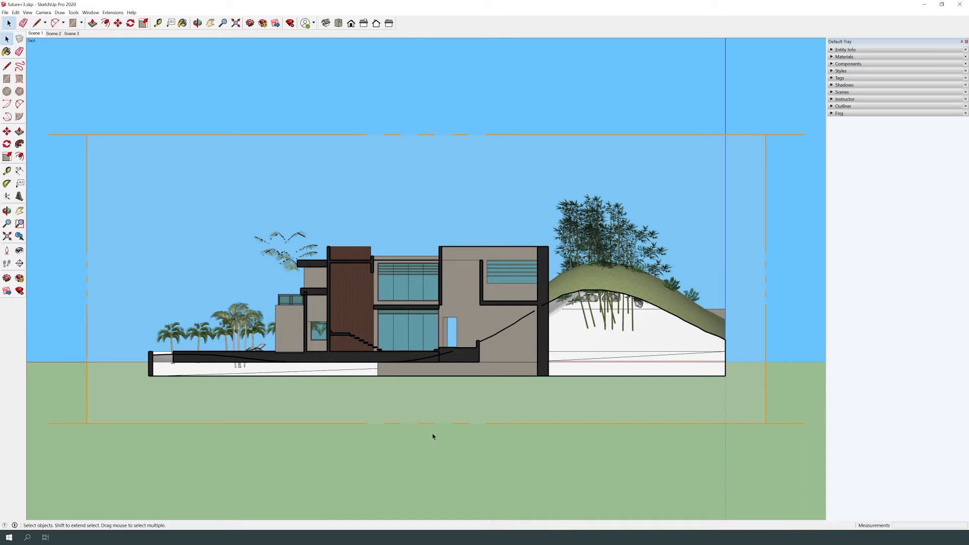
# Step: Flip section plane AA back to its original cutting direction, realign the view to it and deselect it
pyautogui.moveTo(463, 476); pyautogui.dragTo(323, 429, button='middle')
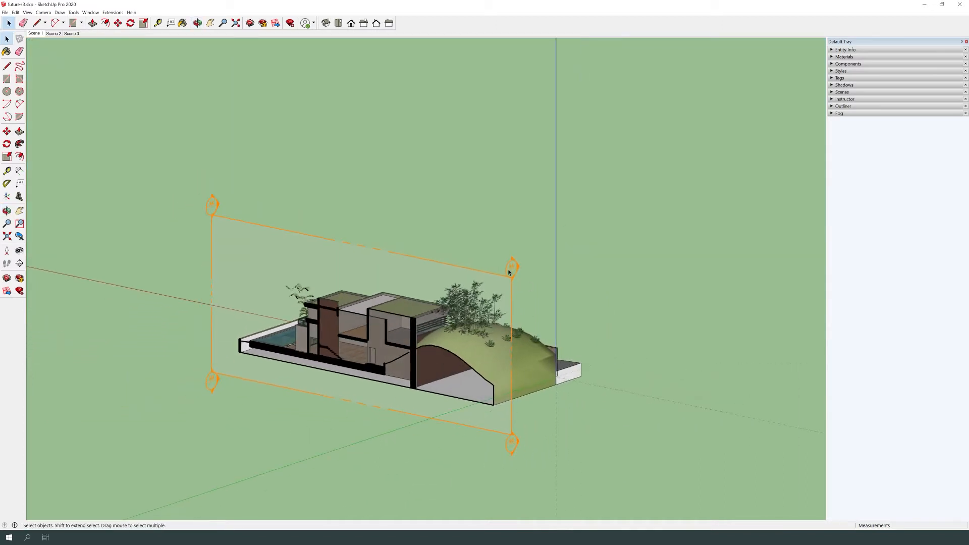
pyautogui.click(507, 278)
pyautogui.rightClick(507, 281)
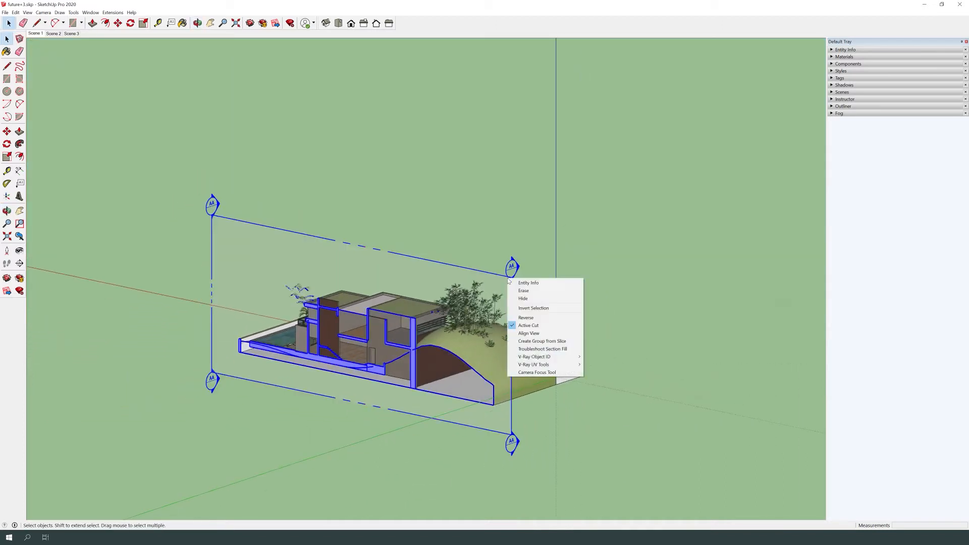
pyautogui.click(529, 318)
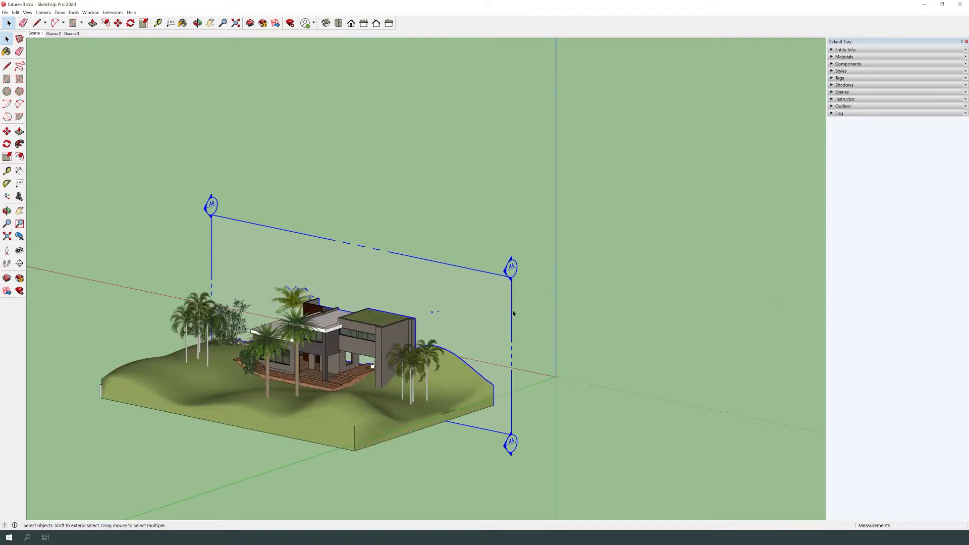
pyautogui.rightClick(514, 314)
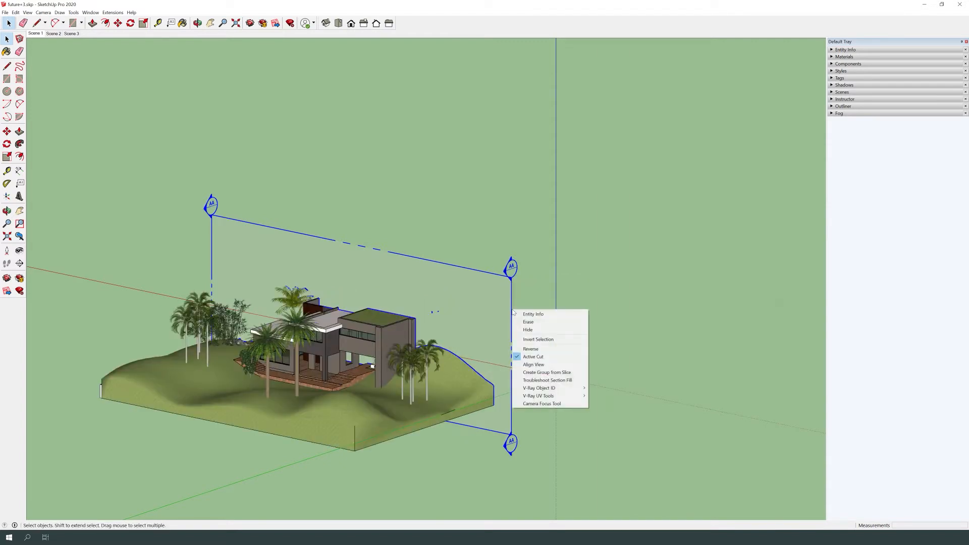
pyautogui.click(533, 366)
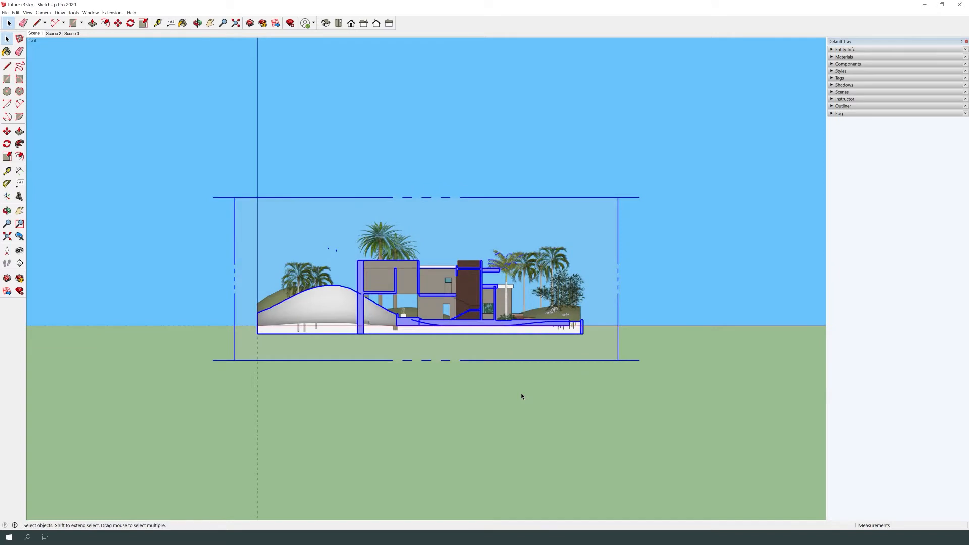
pyautogui.click(601, 381)
# Step: Reverse section plane AA once more so it keeps the pool and street side of the house
pyautogui.moveTo(602, 385); pyautogui.dragTo(576, 238, button='middle')
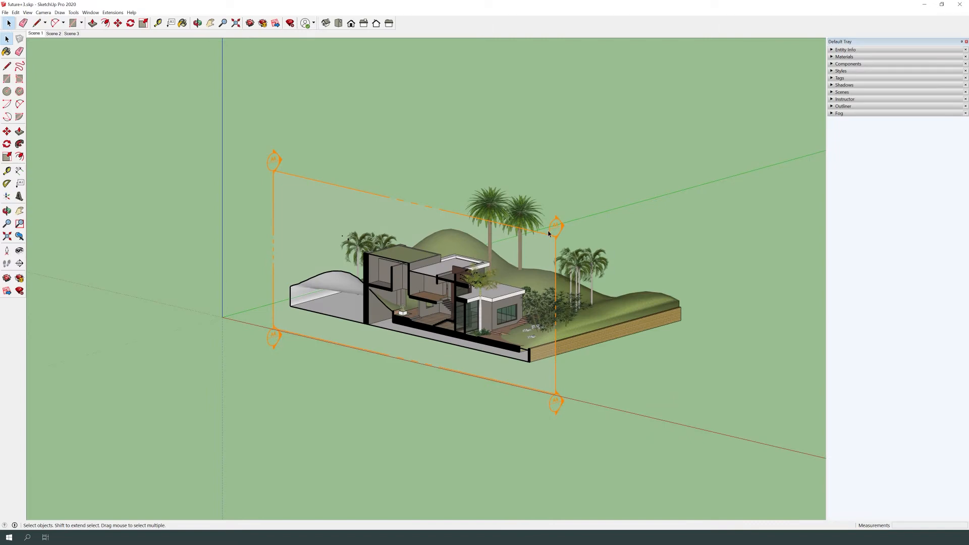
pyautogui.click(548, 236)
pyautogui.rightClick(556, 234)
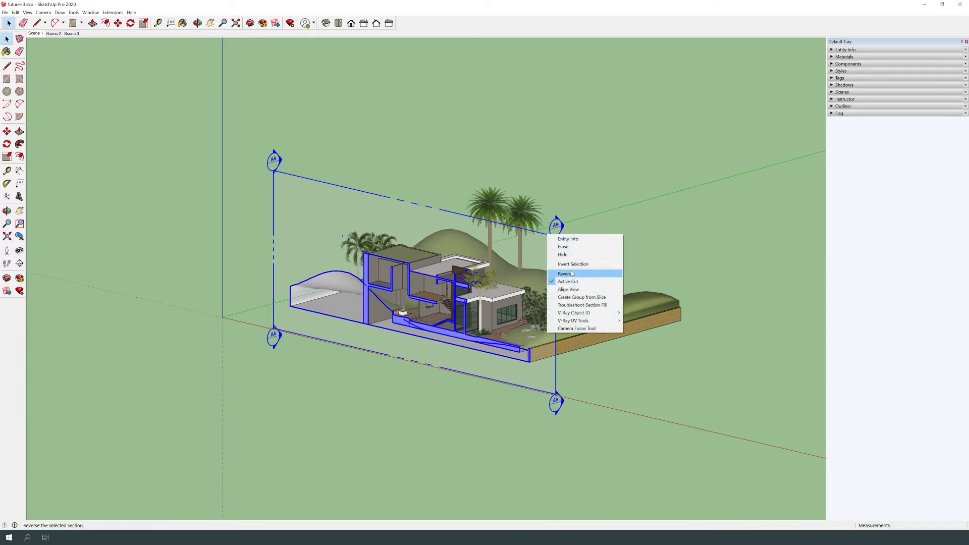
pyautogui.click(561, 274)
# Step: Turn the active cut of section plane AA off to show the whole house, and turn it back on
pyautogui.moveTo(649, 318); pyautogui.dragTo(387, 375, button='middle')
pyautogui.press('space')
pyautogui.rightClick(387, 374)
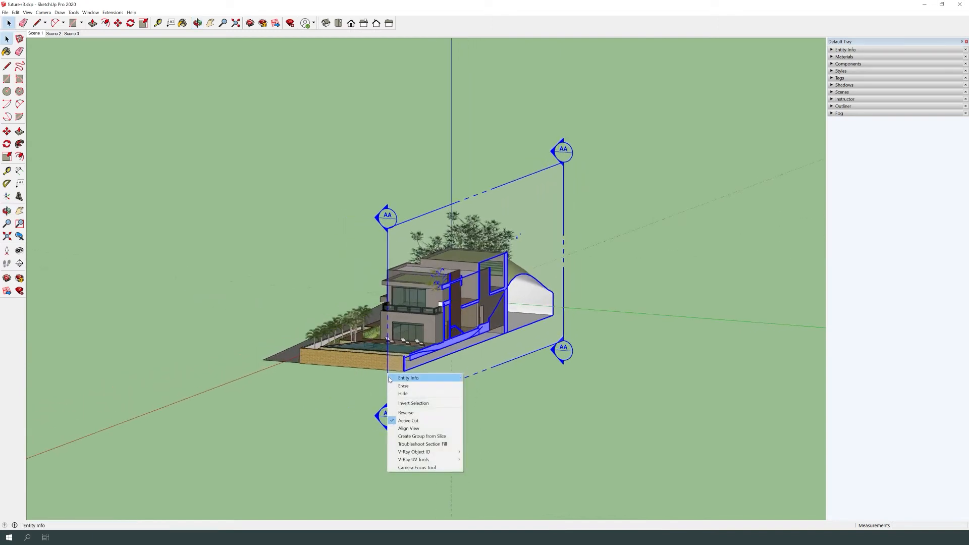
pyautogui.click(407, 420)
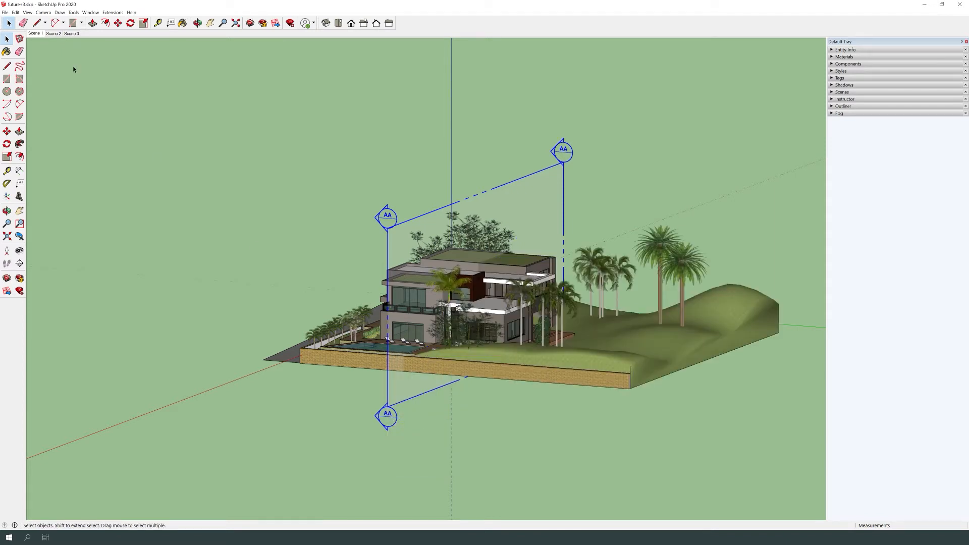
pyautogui.click(27, 13)
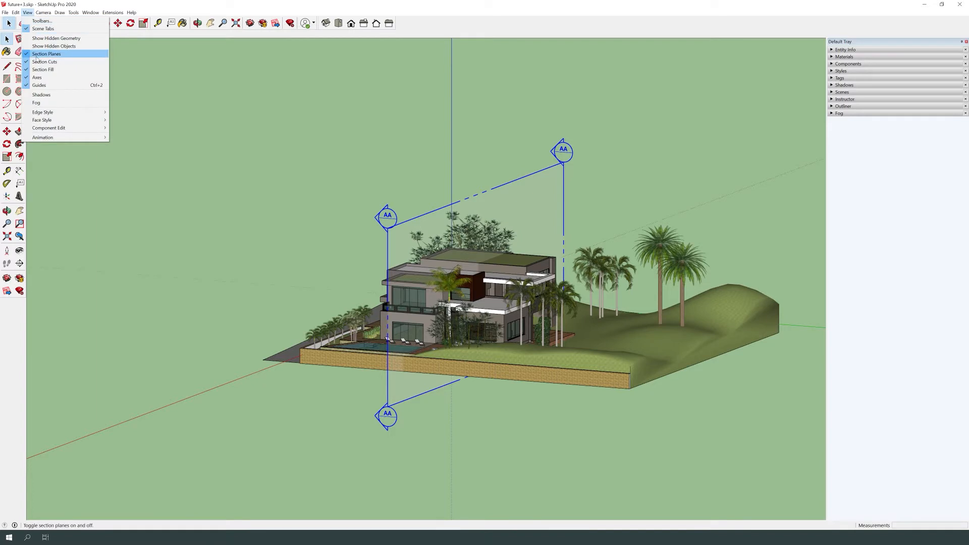
pyautogui.click(397, 395)
pyautogui.click(397, 397)
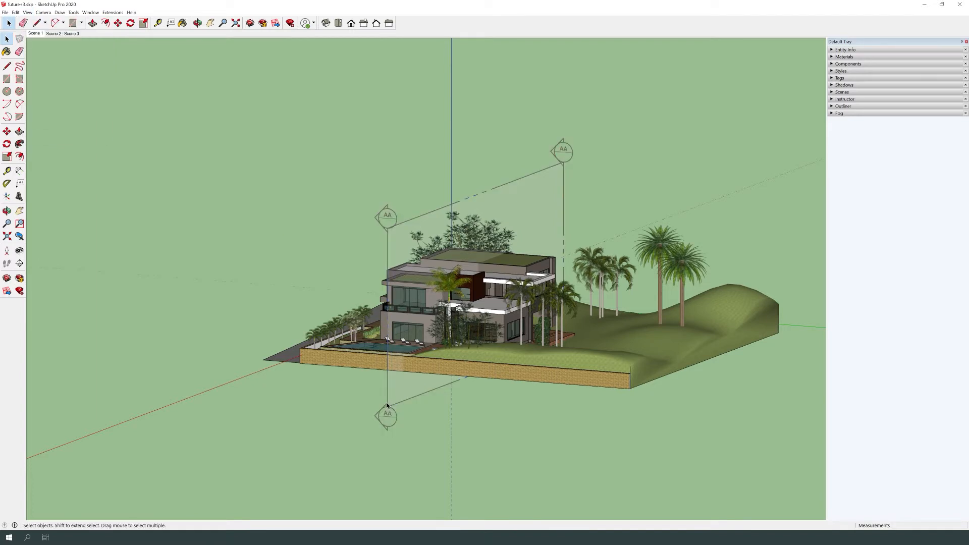
pyautogui.rightClick(390, 407)
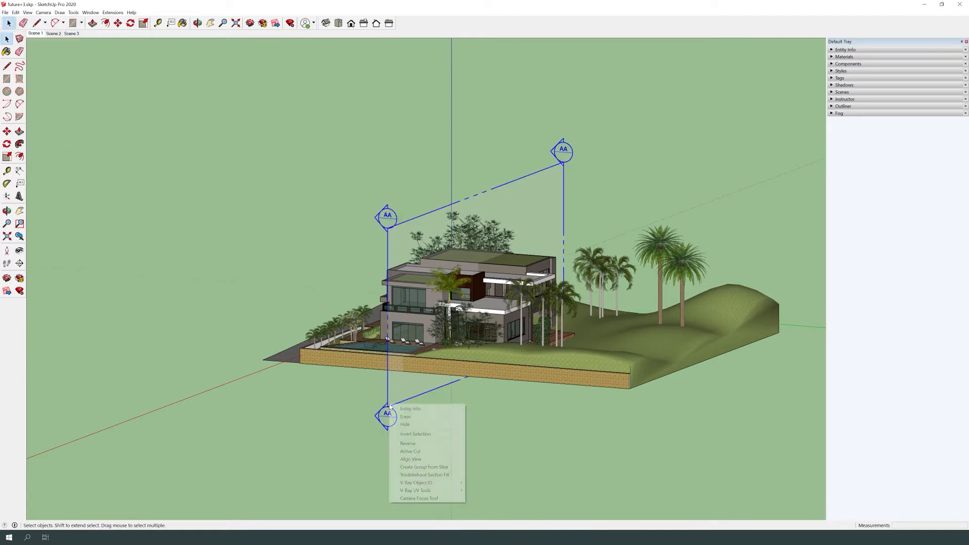
pyautogui.click(422, 453)
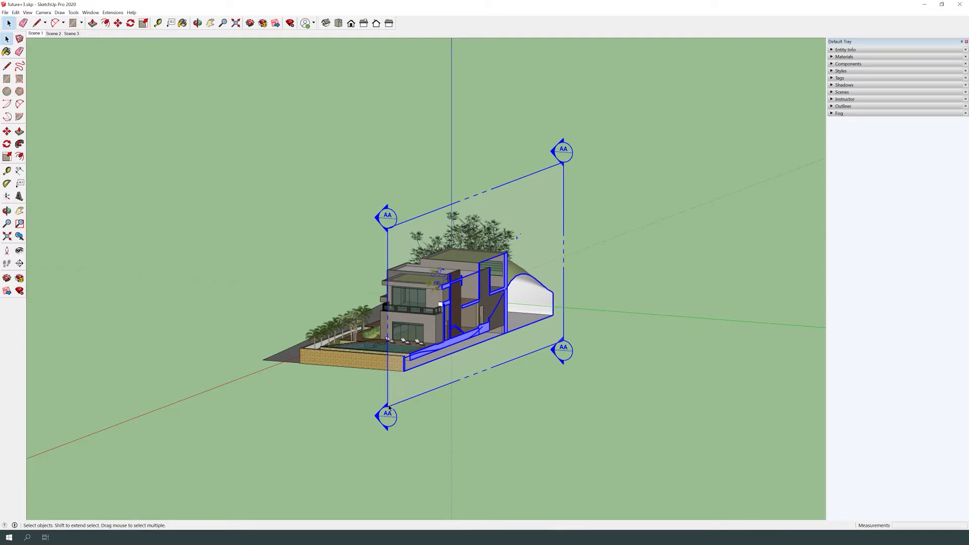
# Step: Delete section plane AA from the model
pyautogui.rightClick(388, 404)
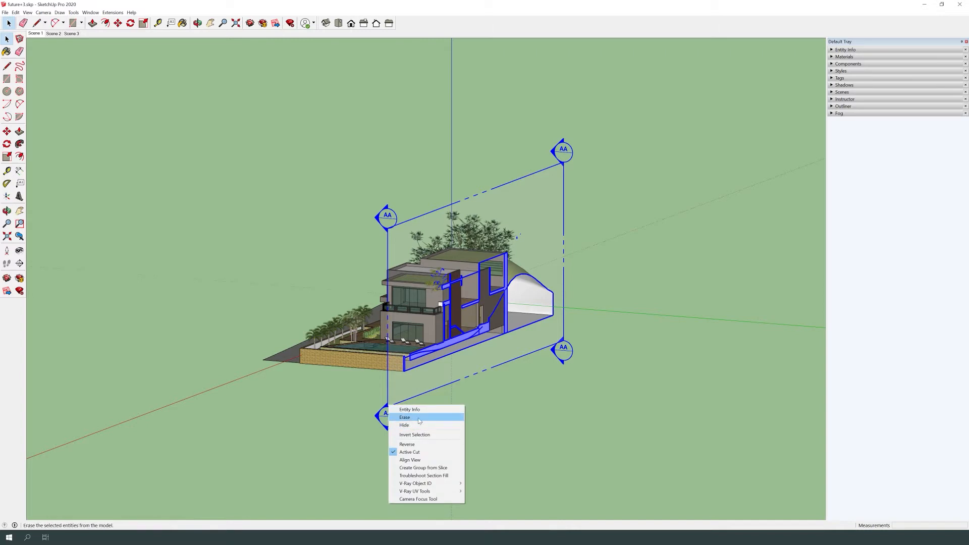
pyautogui.click(345, 366)
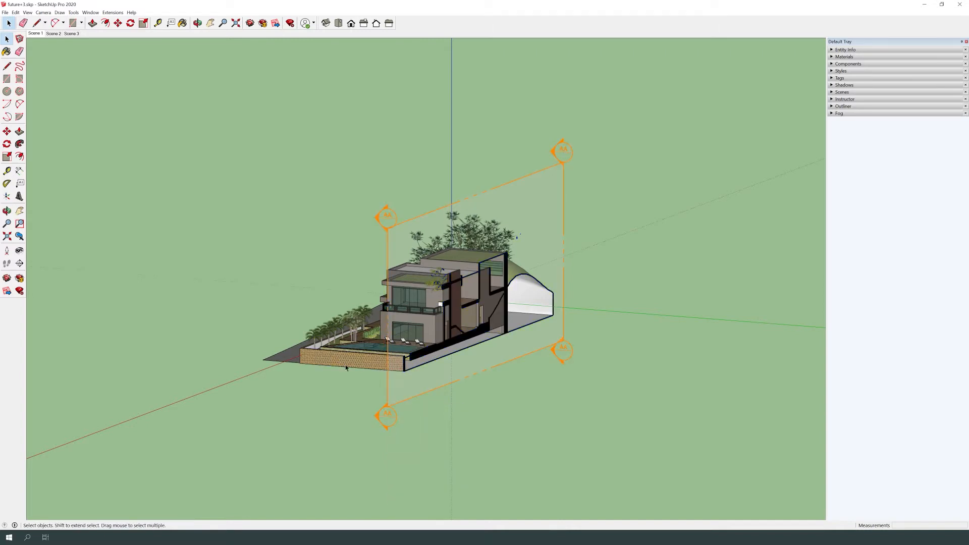
pyautogui.click(387, 380)
pyautogui.press('Delete')
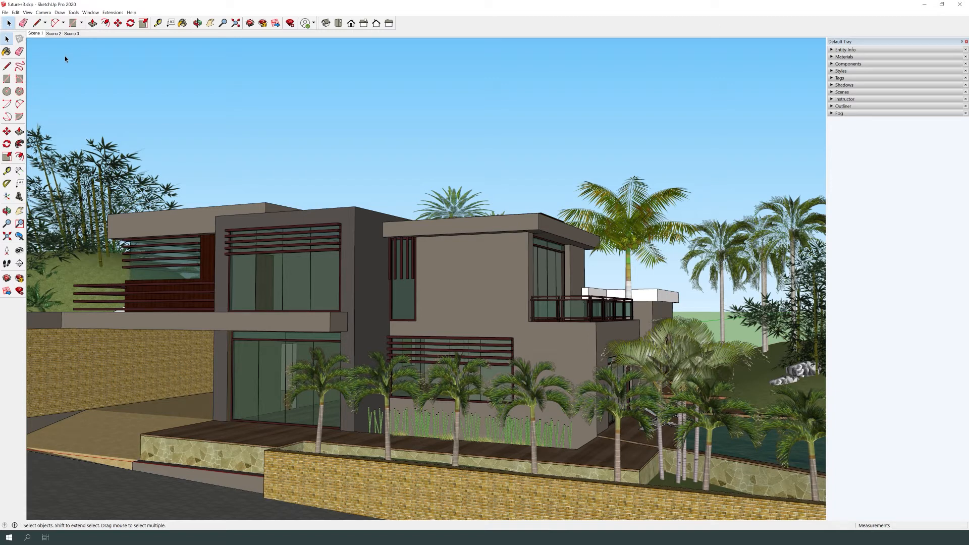
# Step: Add a linear dimension along the front edge of the green roof above the balcony block, offset over the roof
pyautogui.click(73, 12)
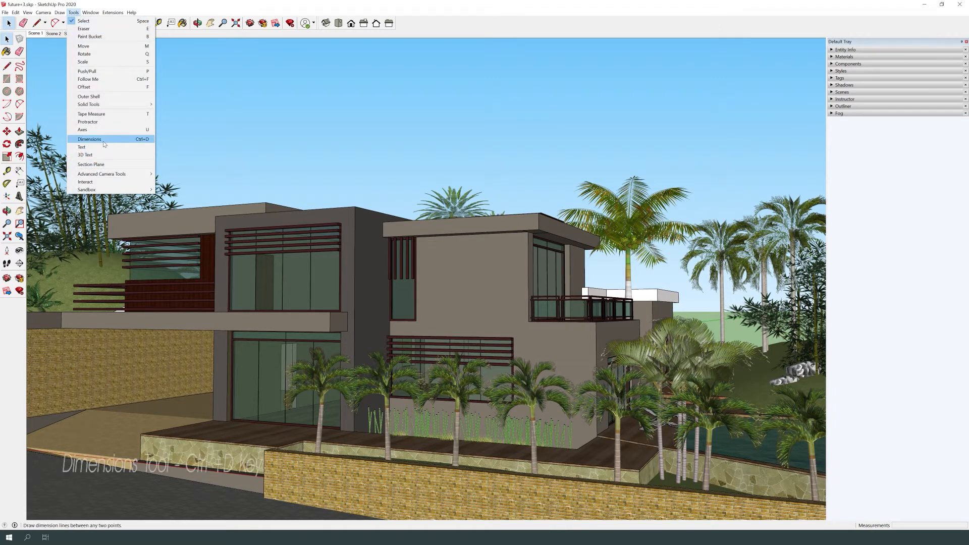
pyautogui.click(149, 142)
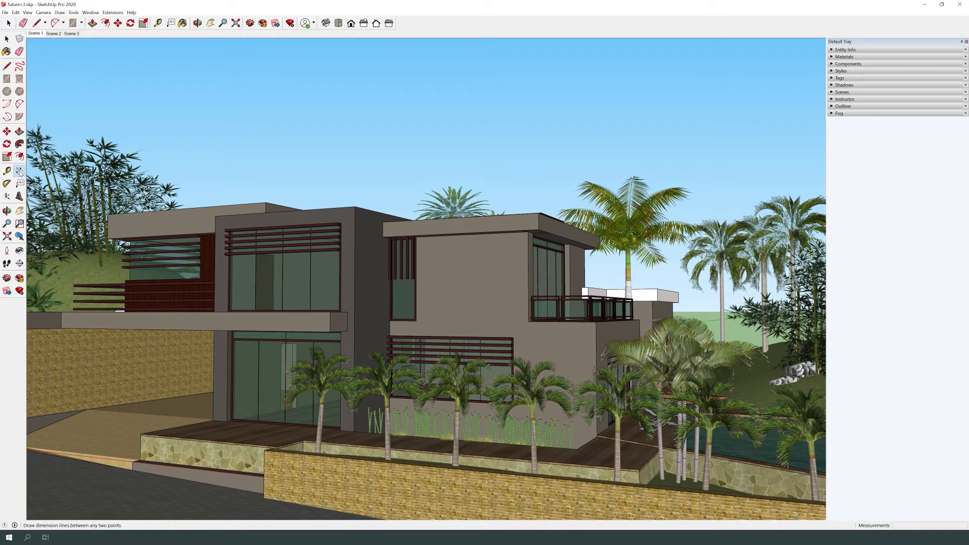
pyautogui.moveTo(489, 260); pyautogui.dragTo(399, 310, button='middle')
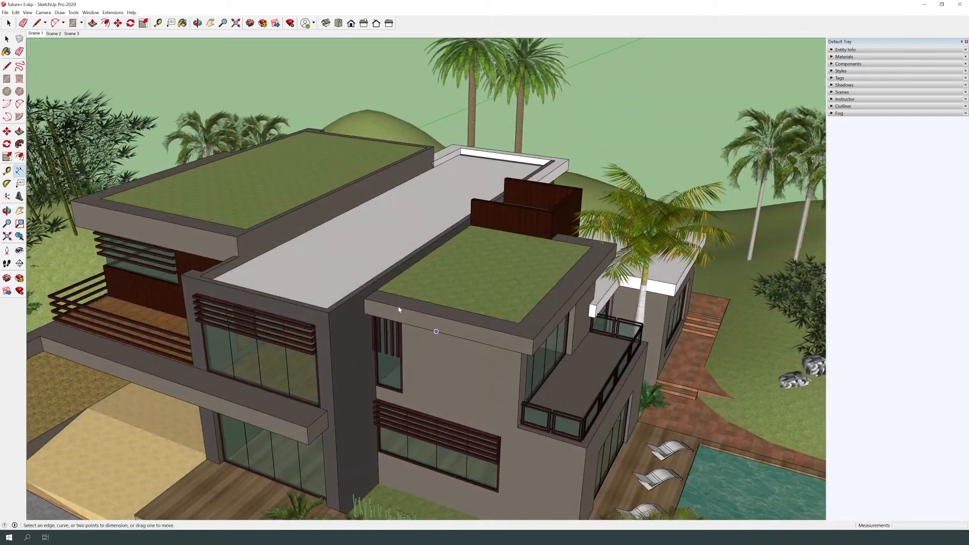
pyautogui.click(364, 298)
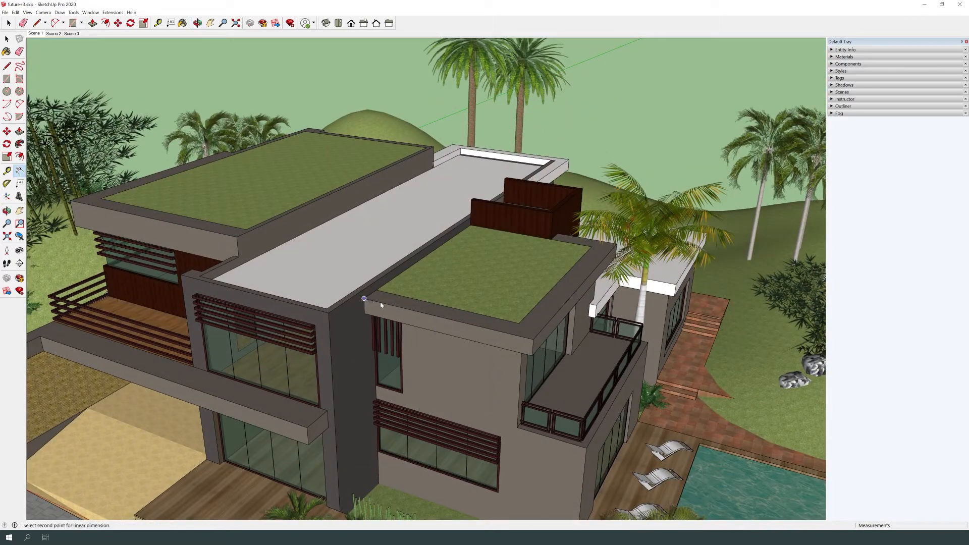
pyautogui.click(533, 341)
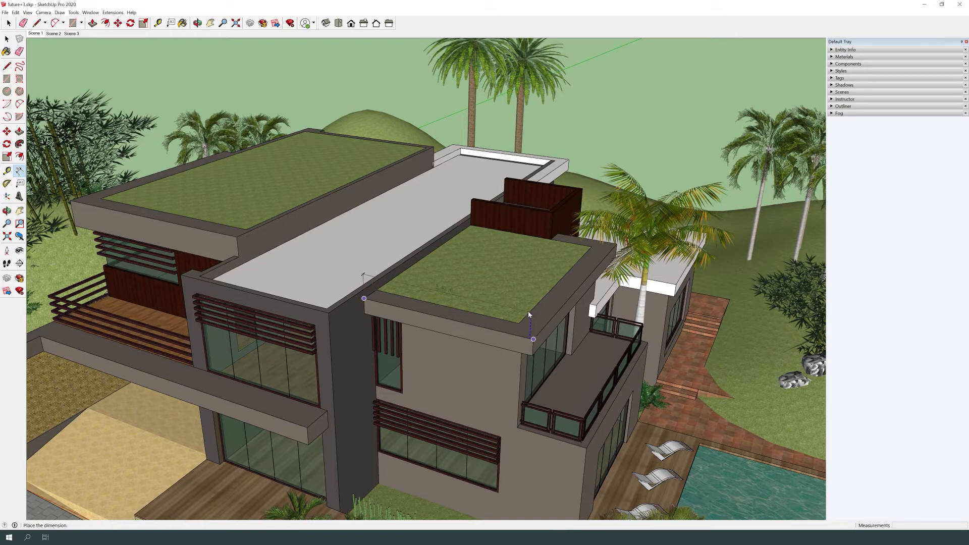
pyautogui.click(532, 317)
# Step: Add a linear dimension along the balcony-side edge of the same green roof, between its front and rear corners
pyautogui.scroll(2, 532, 317)
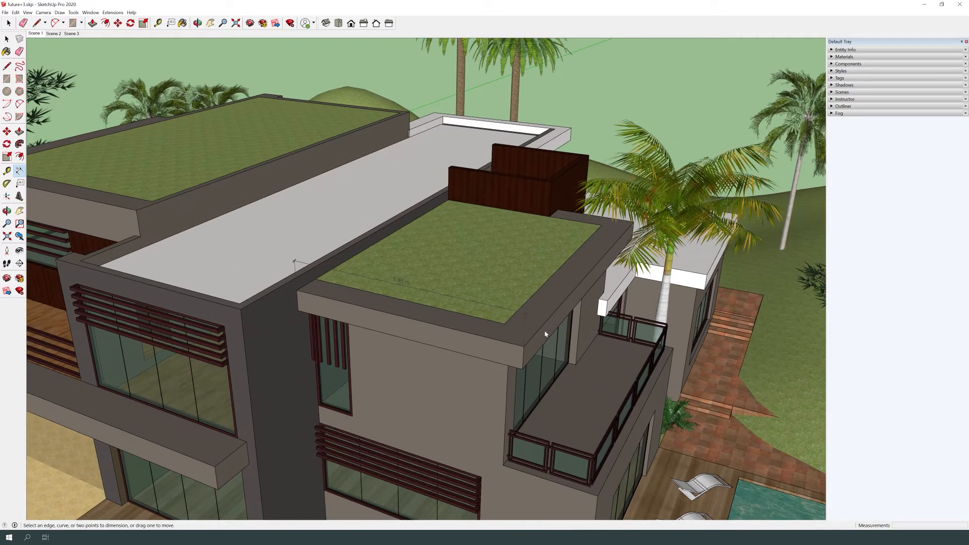
pyautogui.click(524, 346)
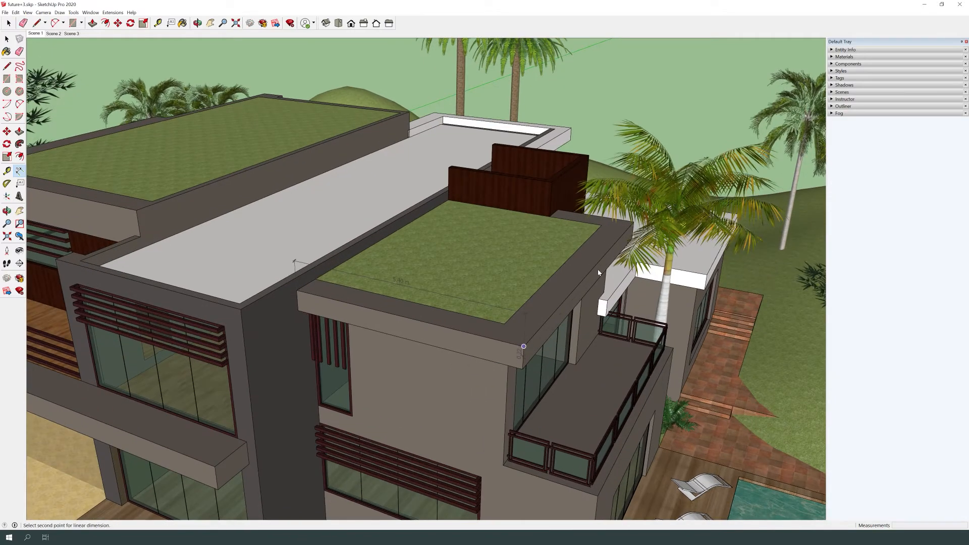
pyautogui.scroll(4, 633, 226)
pyautogui.click(637, 219)
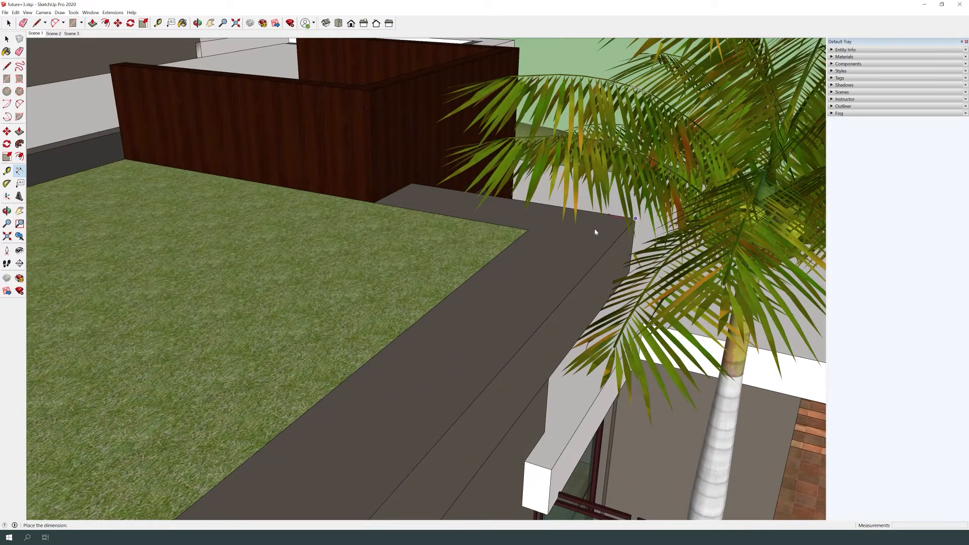
pyautogui.scroll(-3, 591, 233)
pyautogui.click(545, 264)
pyautogui.scroll(-2, 494, 391)
pyautogui.scroll(-5, 427, 410)
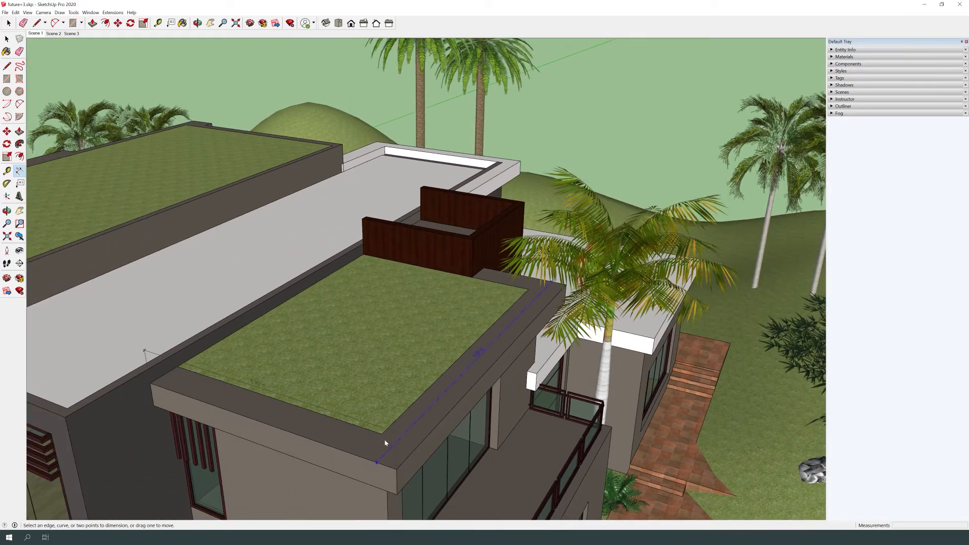
pyautogui.scroll(3, 294, 388)
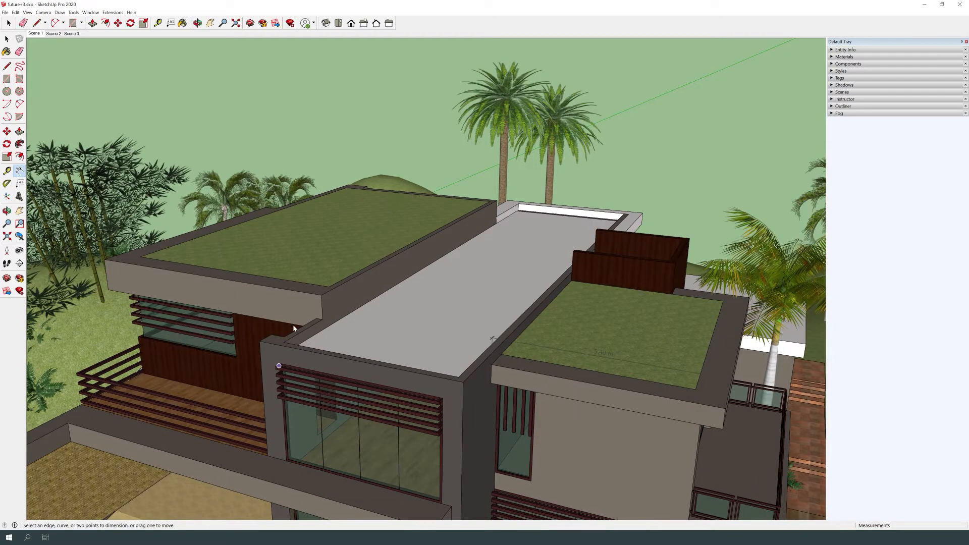
# Step: Add a vertical linear dimension to the fascia corner of the larger green roof, offset over the adjoining flat roof
pyautogui.click(321, 296)
pyautogui.scroll(3, 324, 321)
pyautogui.click(324, 321)
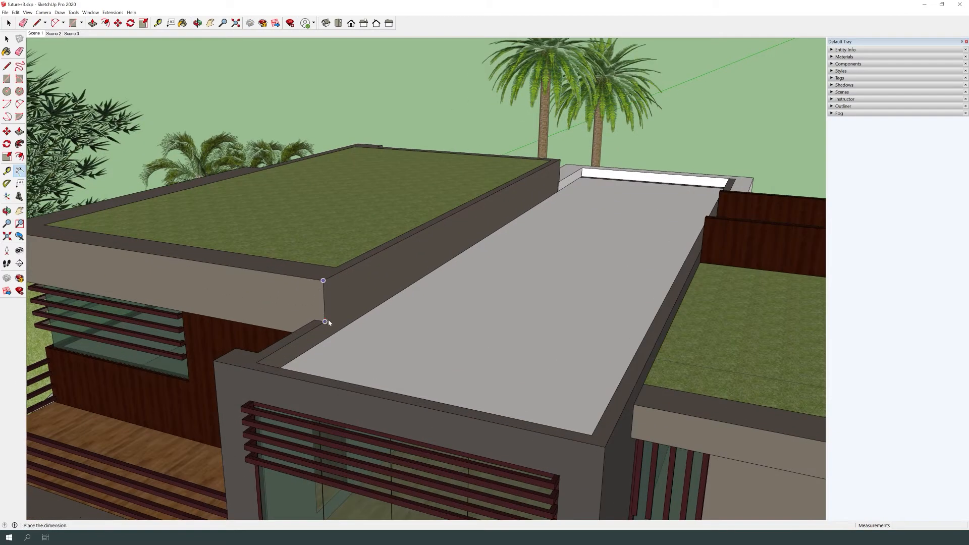
pyautogui.click(356, 323)
# Step: Add a linear dimension along the front edge of the larger green roof, offset back over the grass
pyautogui.scroll(-2, 489, 365)
pyautogui.scroll(2, 407, 314)
pyautogui.click(430, 329)
pyautogui.click(272, 302)
pyautogui.click(275, 285)
pyautogui.scroll(-3, 362, 269)
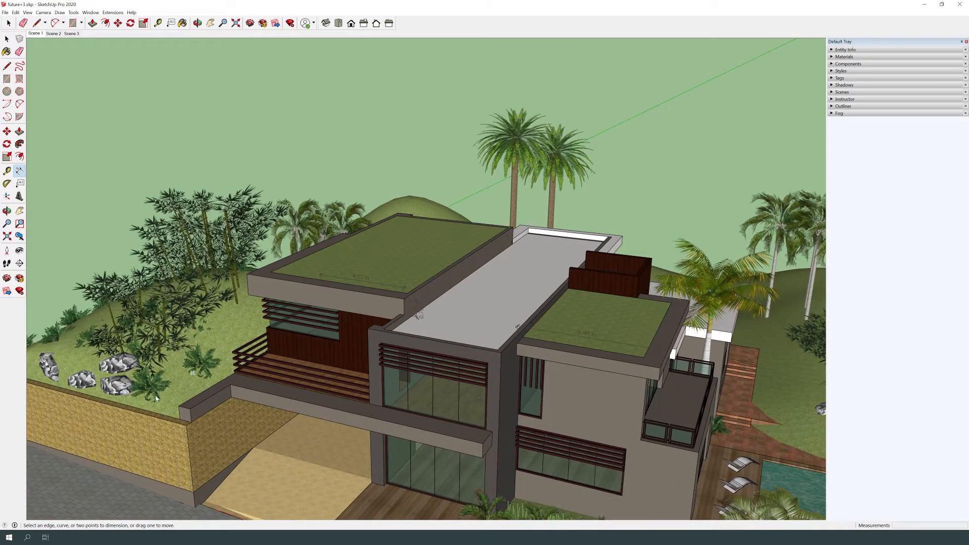
# Step: Add a linear dimension along the top edge of the short parapet beside the rock garden, offset above it
pyautogui.scroll(2, 227, 404)
pyautogui.click(207, 415)
pyautogui.click(266, 382)
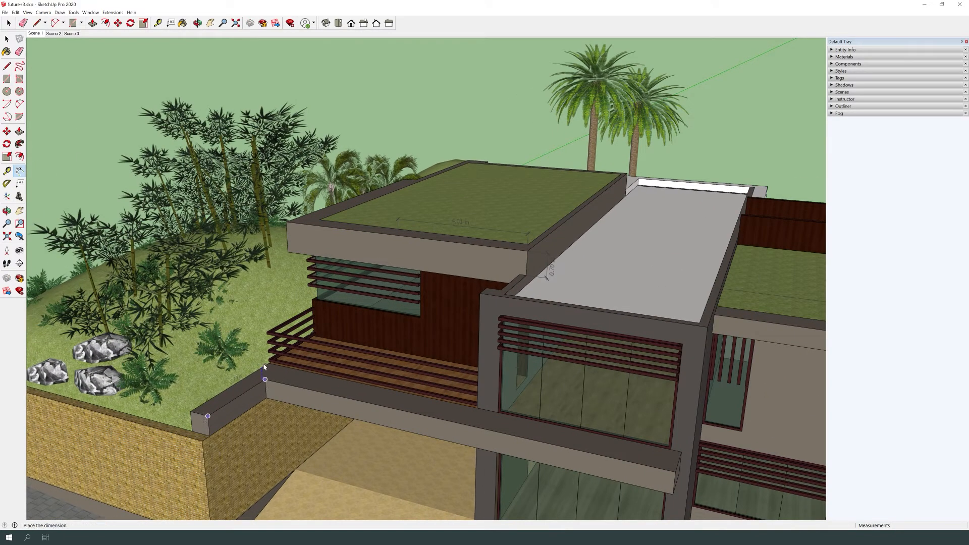
pyautogui.click(237, 373)
pyautogui.scroll(-3, 353, 404)
pyautogui.scroll(3, 621, 429)
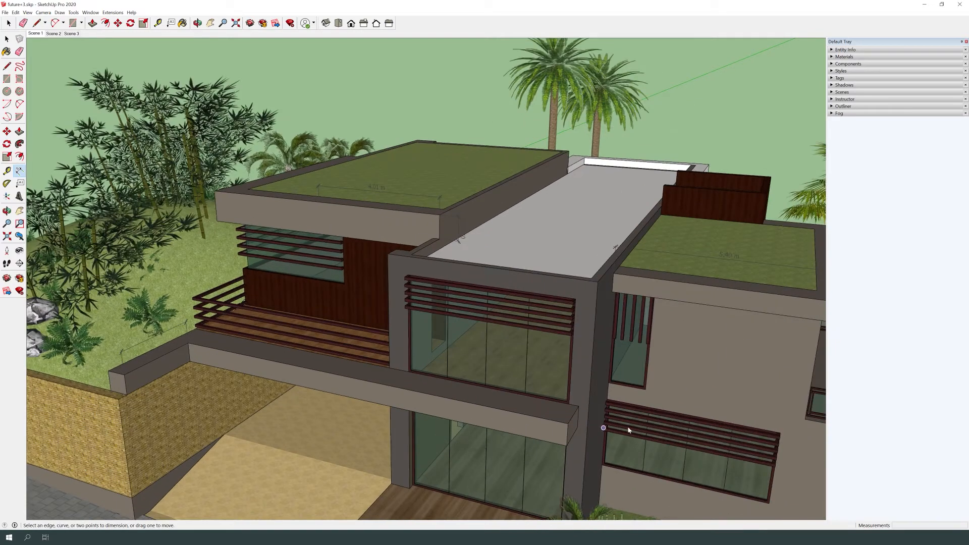
# Step: Add a linear dimension across the short end edge of the projecting slab below the large upper window
pyautogui.scroll(2, 563, 422)
pyautogui.click(563, 417)
pyautogui.click(580, 381)
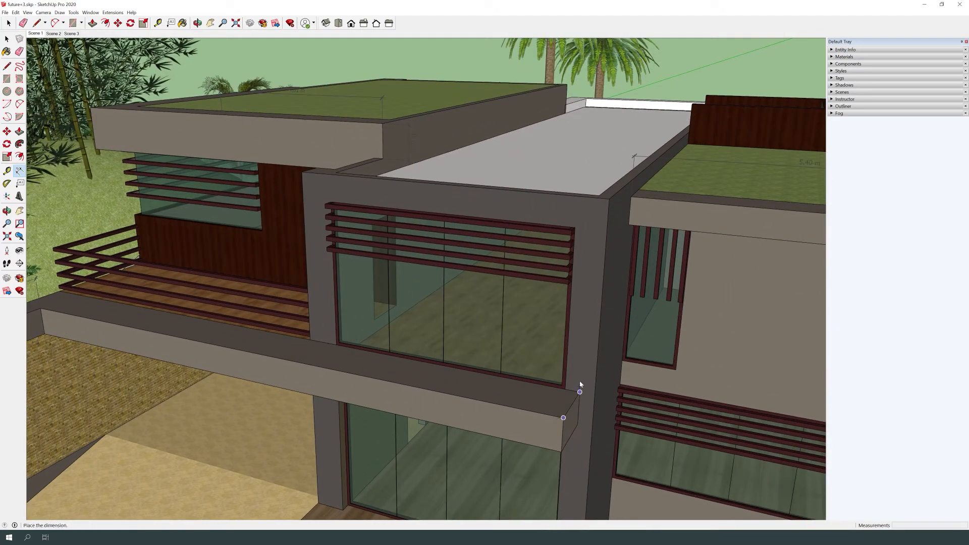
pyautogui.click(580, 380)
pyautogui.scroll(-5, 580, 381)
pyautogui.scroll(4, 505, 341)
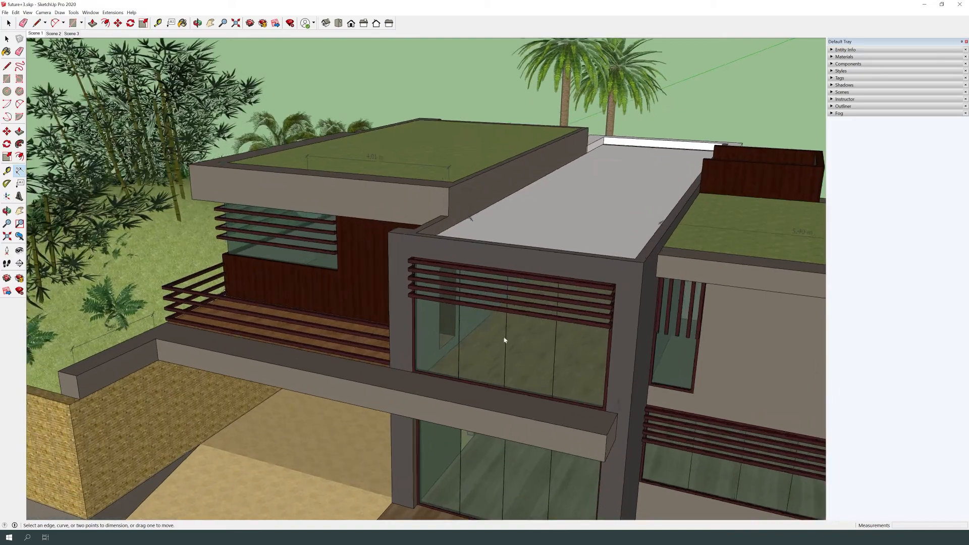
# Step: Add a linear dimension across the width of the louvres over the large upper window, offset up to the flat roof
pyautogui.click(411, 260)
pyautogui.scroll(1, 605, 286)
pyautogui.click(617, 290)
pyautogui.click(590, 247)
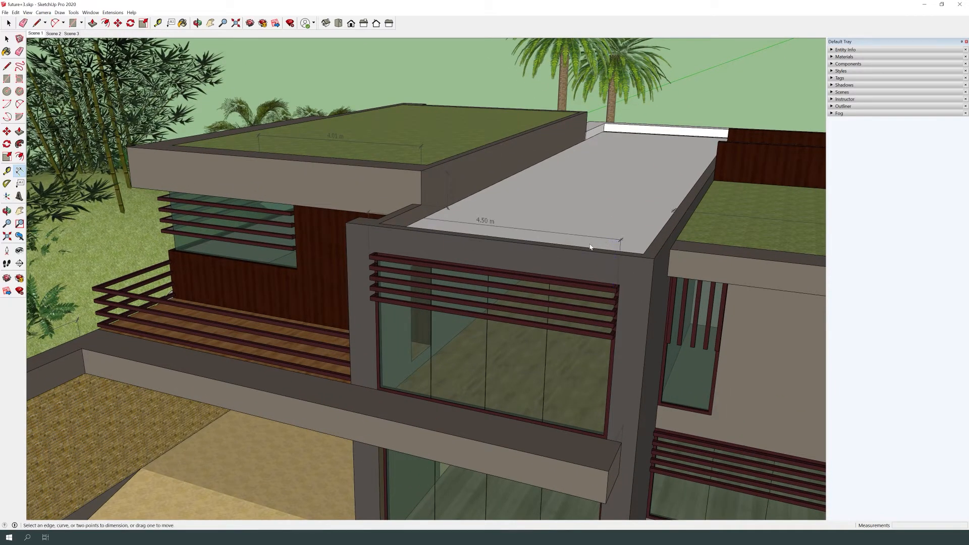
pyautogui.scroll(-5, 489, 327)
pyautogui.moveTo(489, 327); pyautogui.dragTo(427, 346, button='middle')
pyautogui.scroll(1, 298, 195)
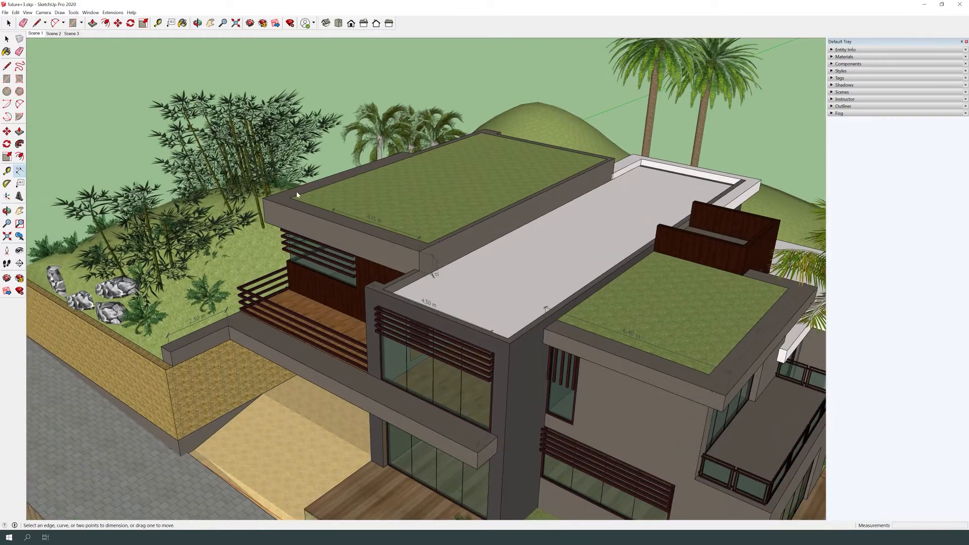
# Step: Add a linear dimension along the garden-side long edge of the larger green roof, between its front and rear corners
pyautogui.click(290, 197)
pyautogui.click(482, 132)
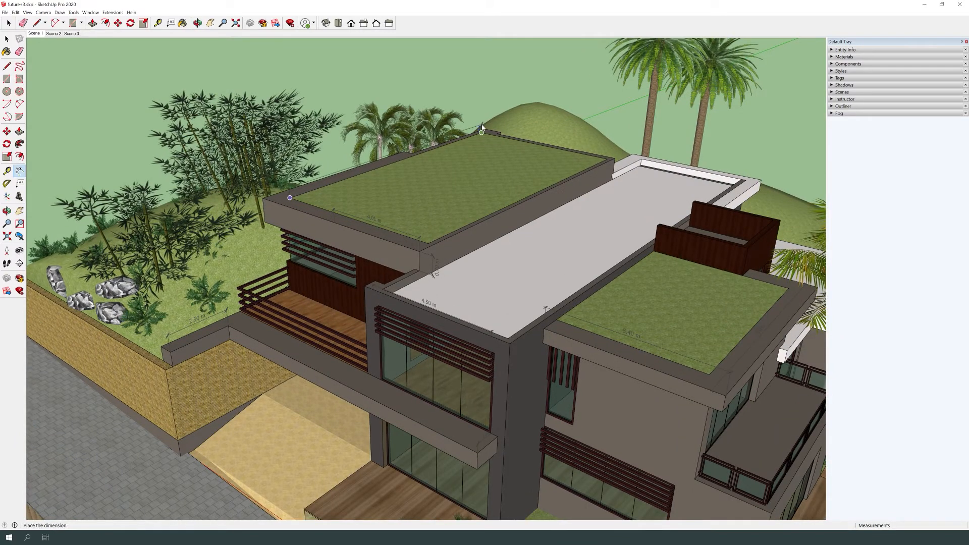
pyautogui.press('Escape')
pyautogui.scroll(-3, 389, 356)
pyautogui.scroll(3, 389, 355)
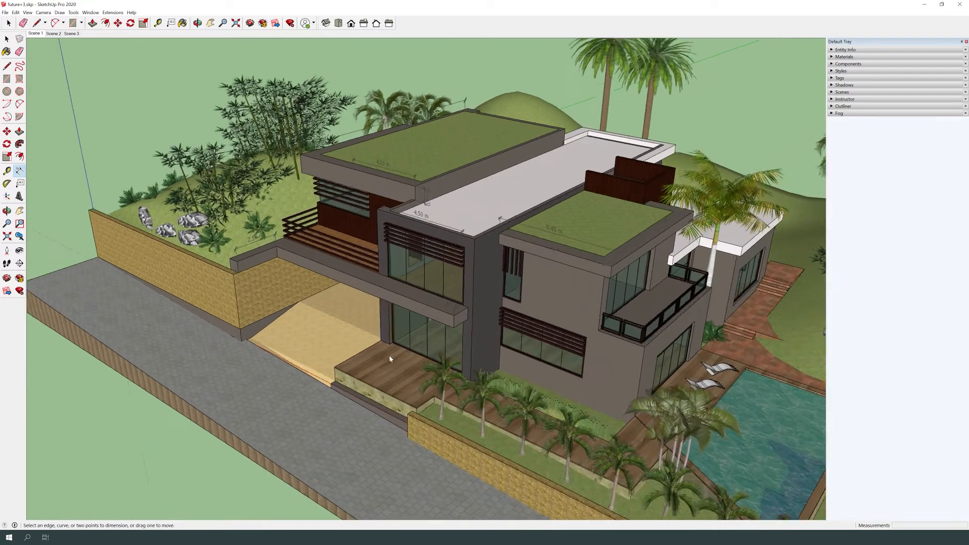
# Step: Add a linear dimension along the lower edge of the yellow stone wall beside the driveway ramp, offset onto the wall
pyautogui.scroll(5, 390, 355)
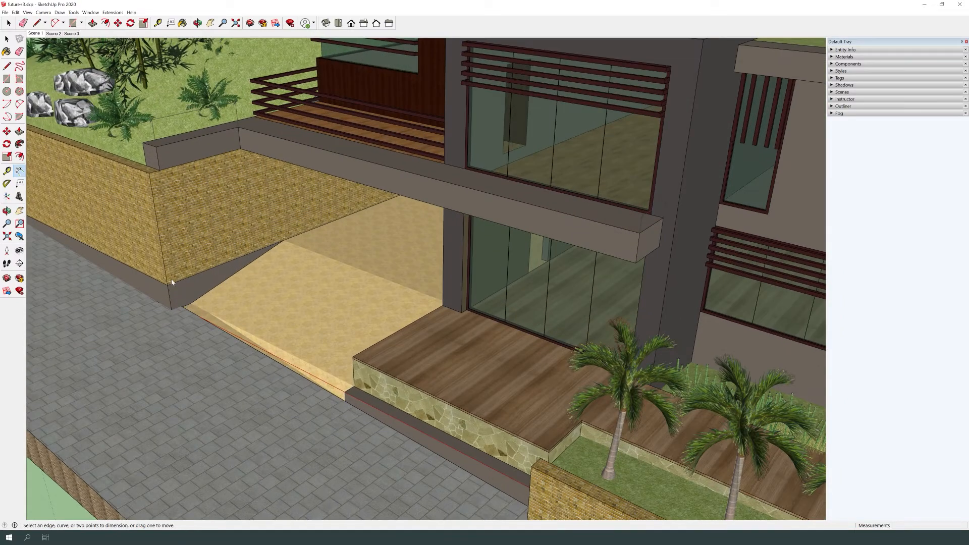
pyautogui.click(168, 283)
pyautogui.scroll(3, 252, 252)
pyautogui.click(296, 236)
pyautogui.click(289, 218)
pyautogui.scroll(-3, 373, 276)
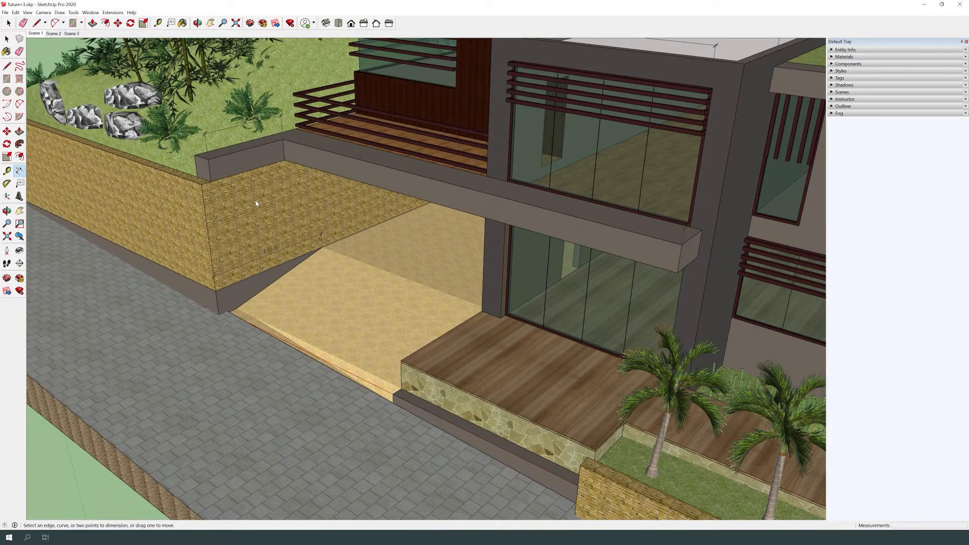
# Step: Select the dimension above the garden parapet and review its font, style and size options in the entity details
pyautogui.press('space')
pyautogui.click(208, 133)
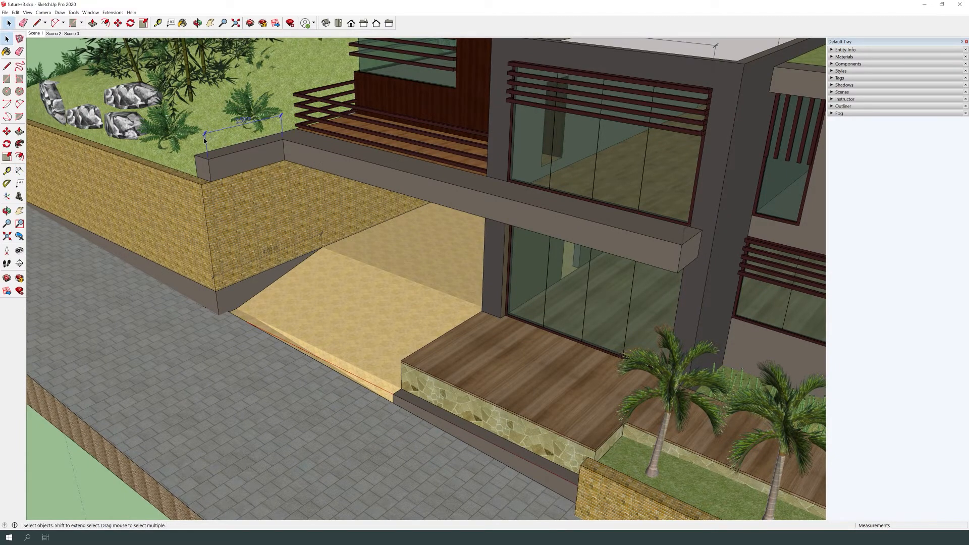
pyautogui.click(838, 50)
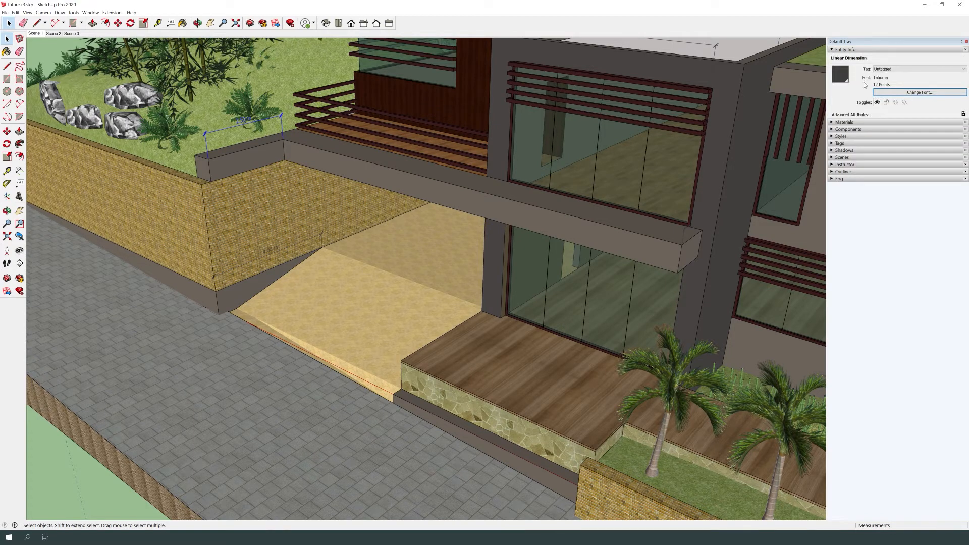
pyautogui.click(920, 92)
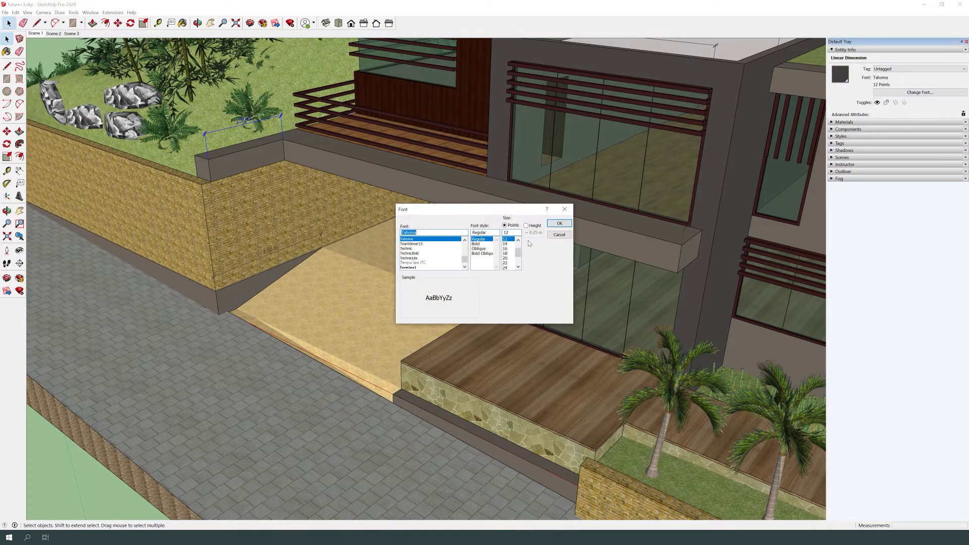
pyautogui.moveTo(495, 216); pyautogui.dragTo(466, 207)
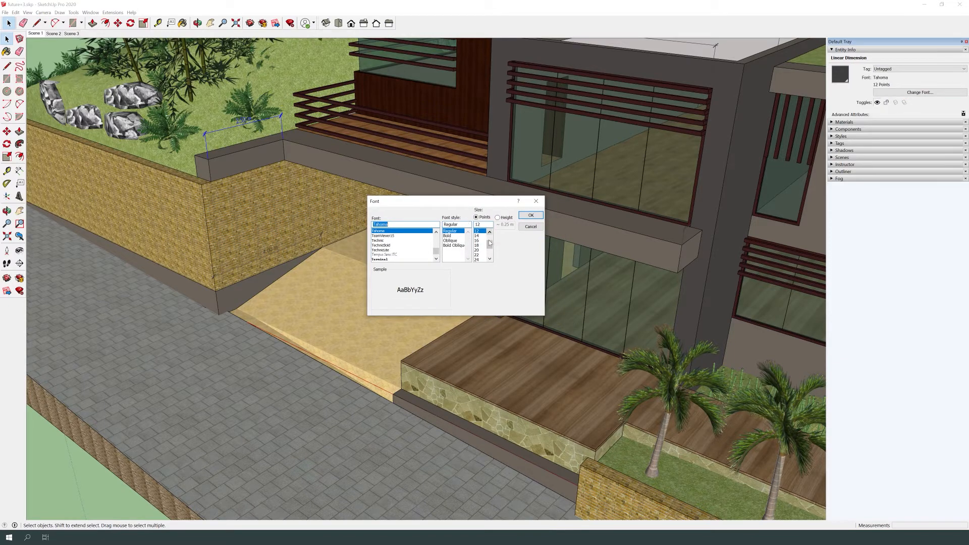
pyautogui.click(531, 217)
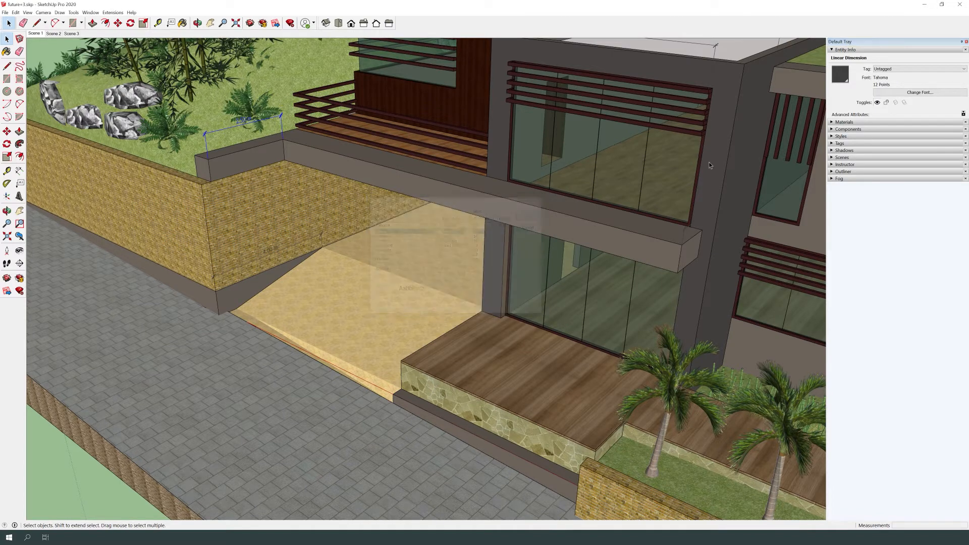
# Step: Review the selected dimension's colour options, opening the paint editor and closing it again
pyautogui.click(844, 76)
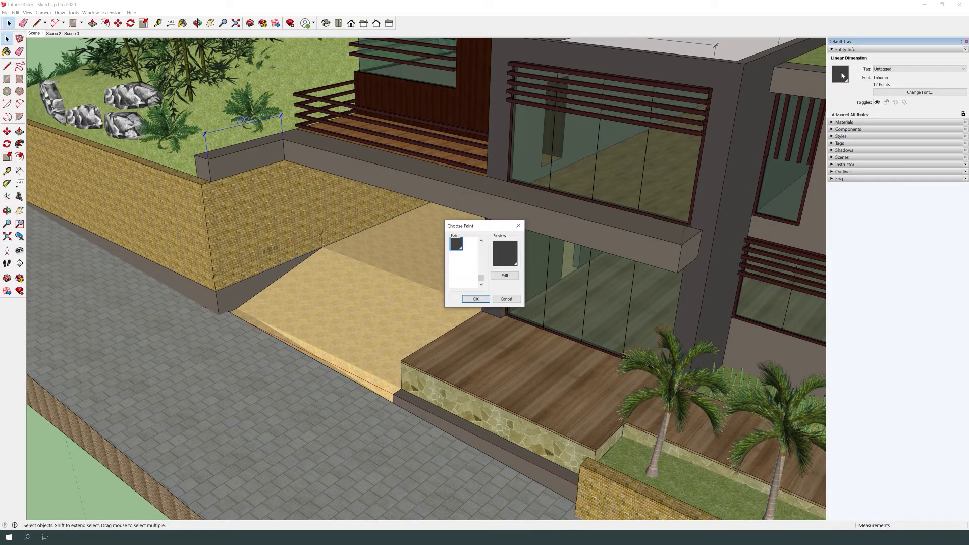
pyautogui.click(504, 275)
pyautogui.moveTo(453, 250); pyautogui.dragTo(451, 256)
pyautogui.click(498, 345)
pyautogui.click(508, 300)
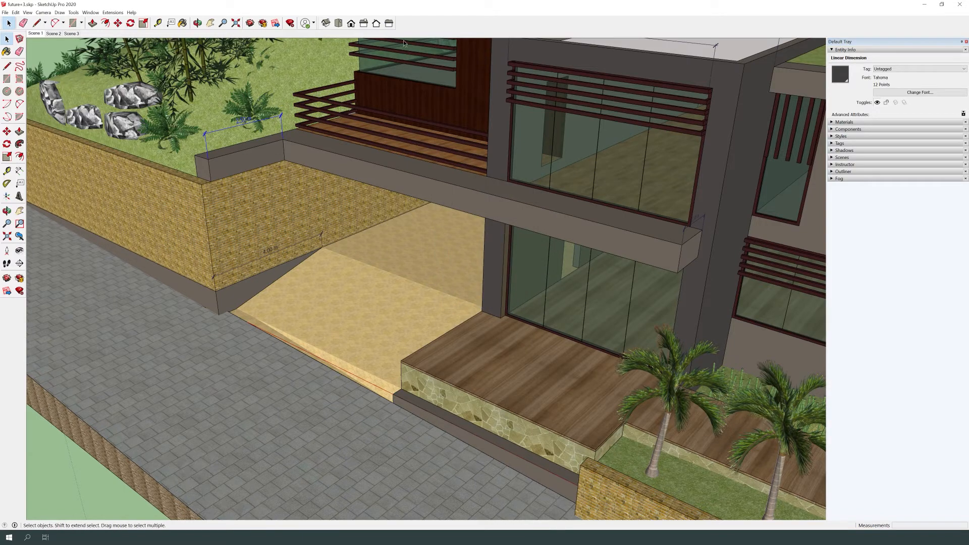
# Step: Clear the selection, open the model-wide dimension settings and select all dimensions
pyautogui.scroll(-10, 262, 306)
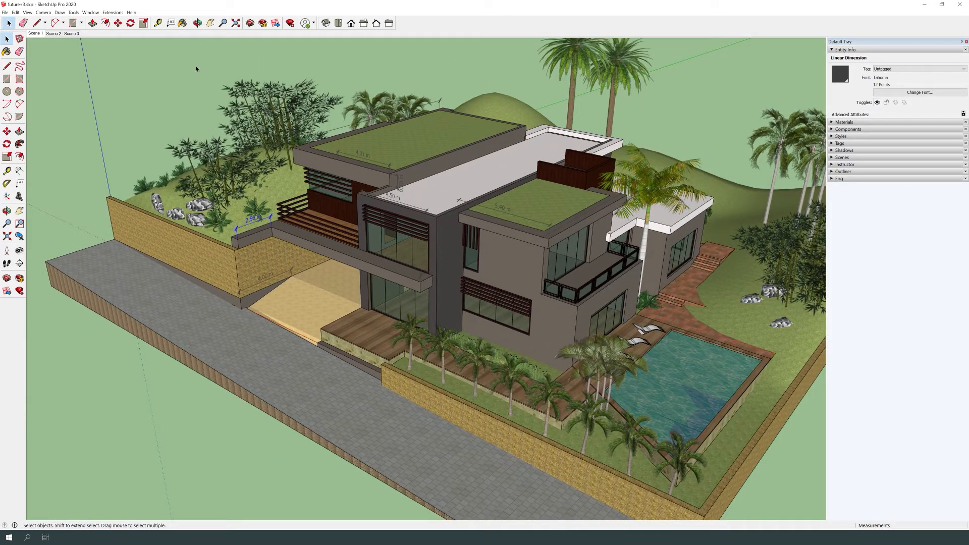
pyautogui.click(152, 50)
pyautogui.click(91, 12)
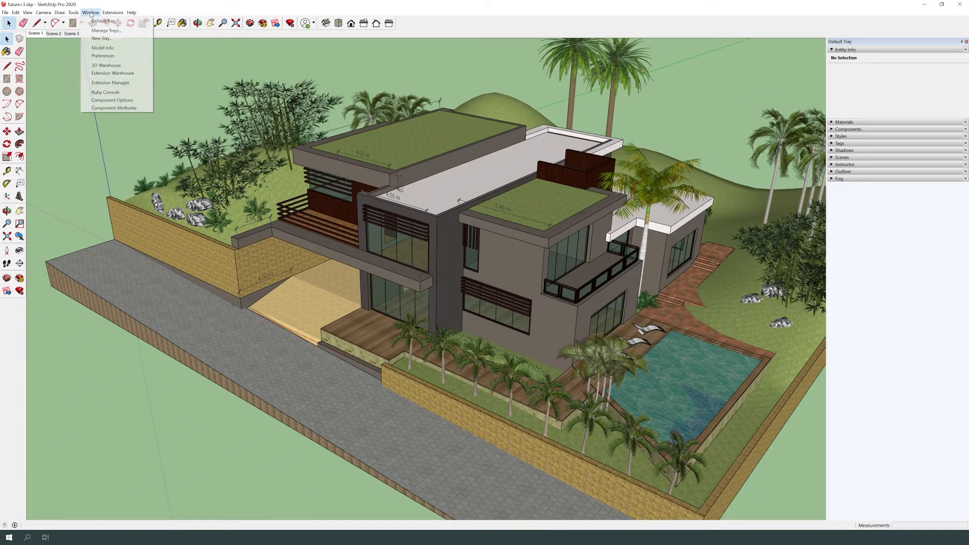
pyautogui.click(106, 48)
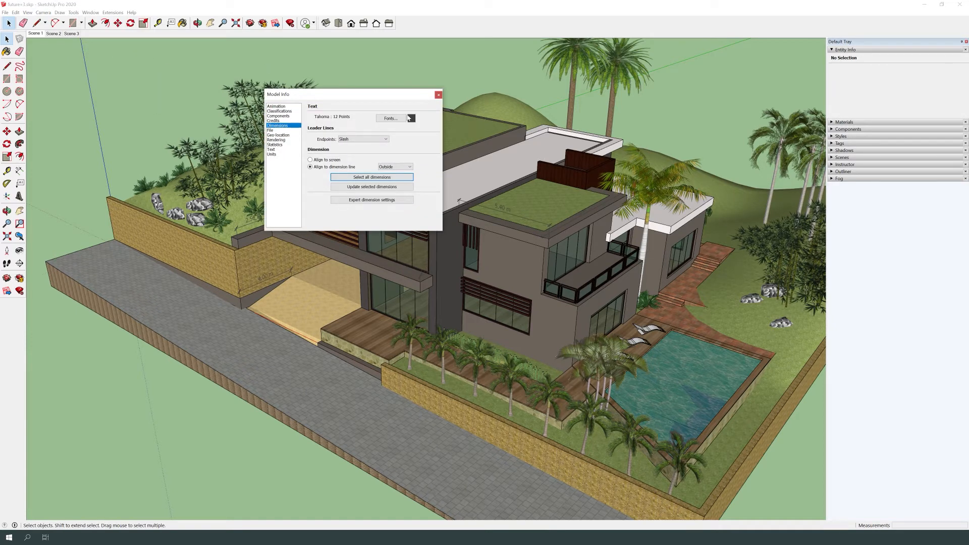
pyautogui.click(340, 179)
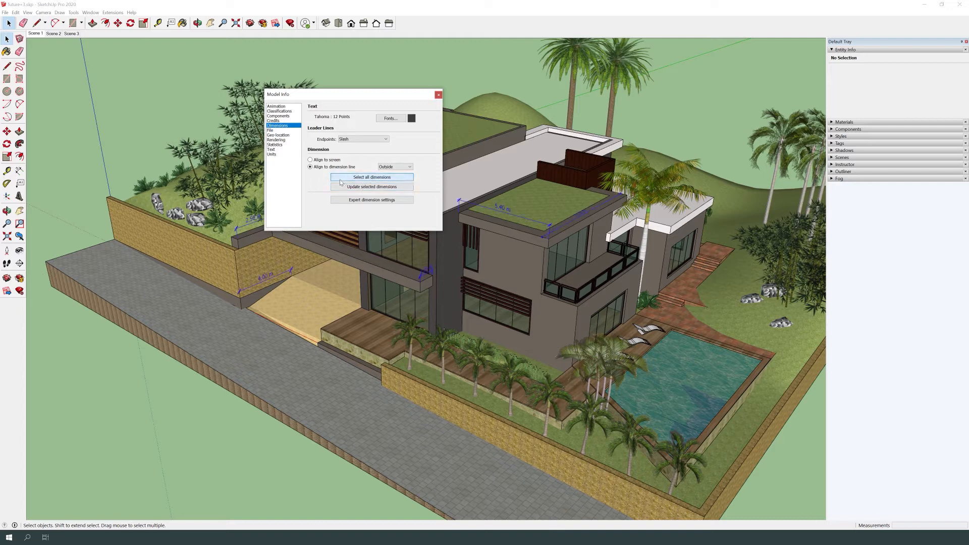
# Step: Set the model's dimension text font to Diwani Simple Outline 2 at 16 points
pyautogui.click(391, 119)
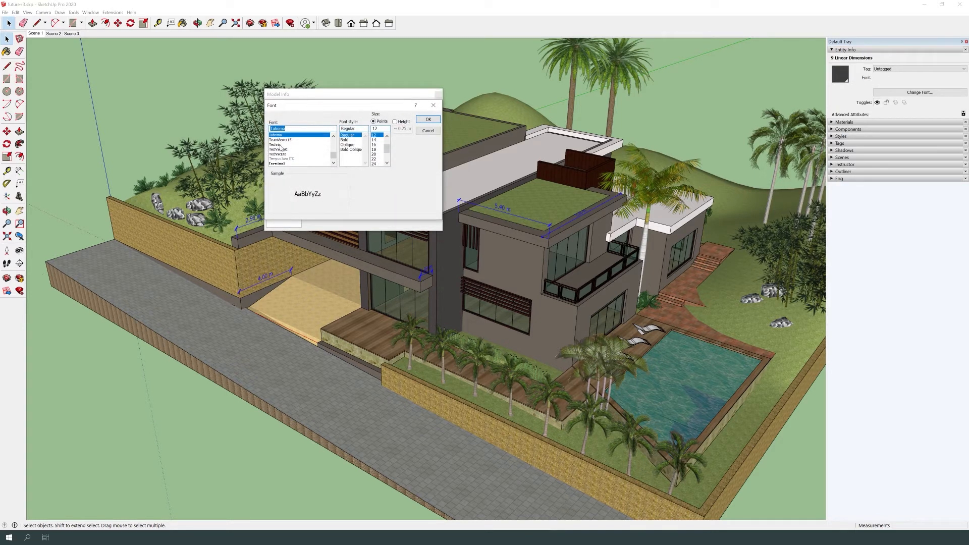
pyautogui.moveTo(334, 155); pyautogui.dragTo(338, 148)
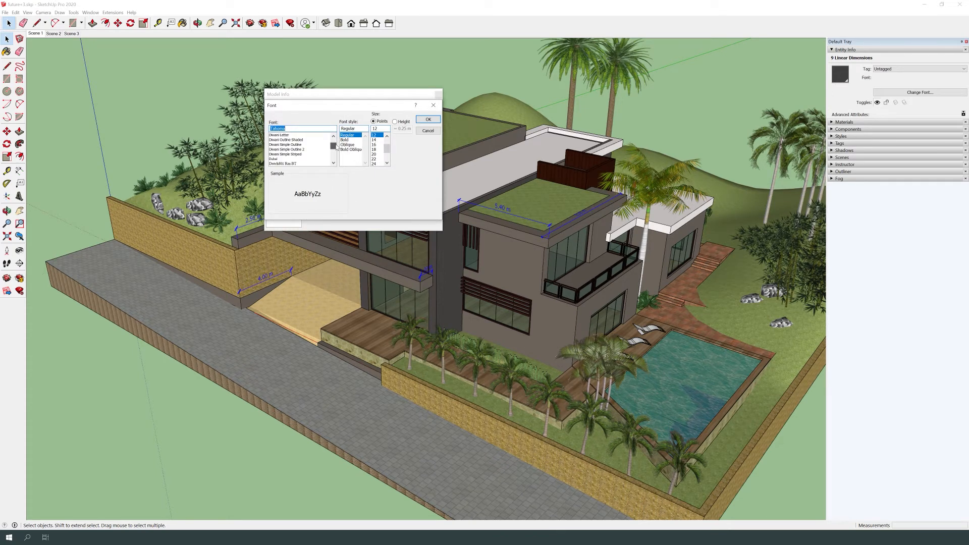
pyautogui.click(286, 150)
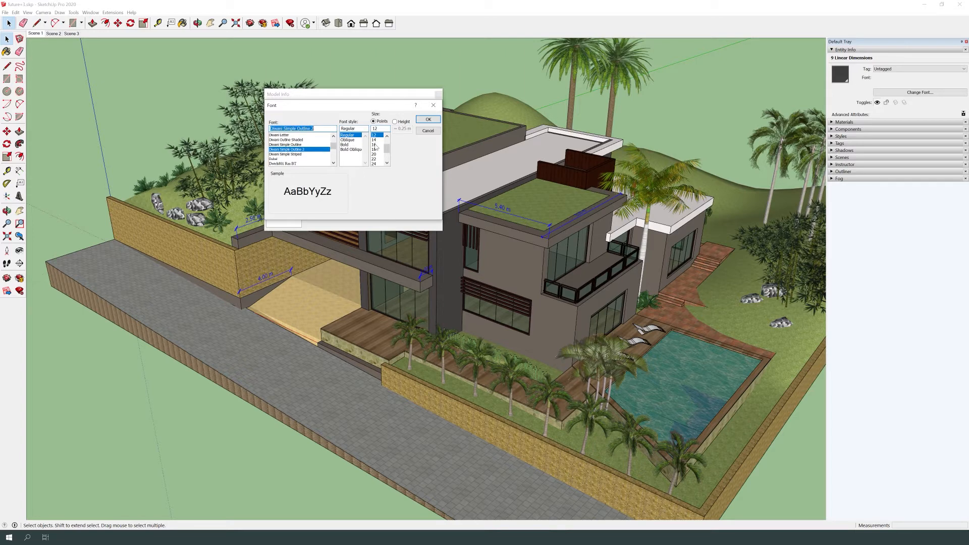
pyautogui.click(376, 145)
pyautogui.click(428, 119)
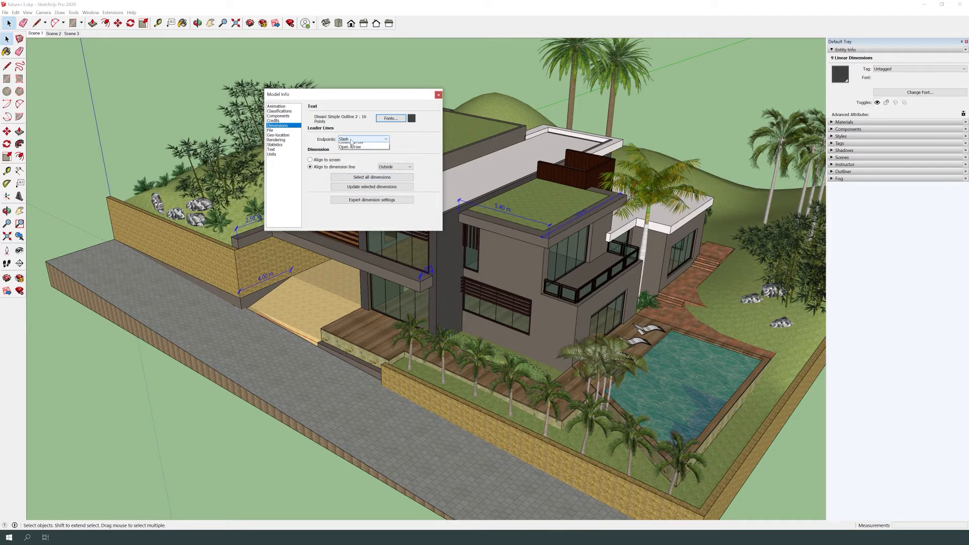
# Step: Set the dimension endpoints to Dot and update the selected dimensions with the current settings
pyautogui.click(351, 140)
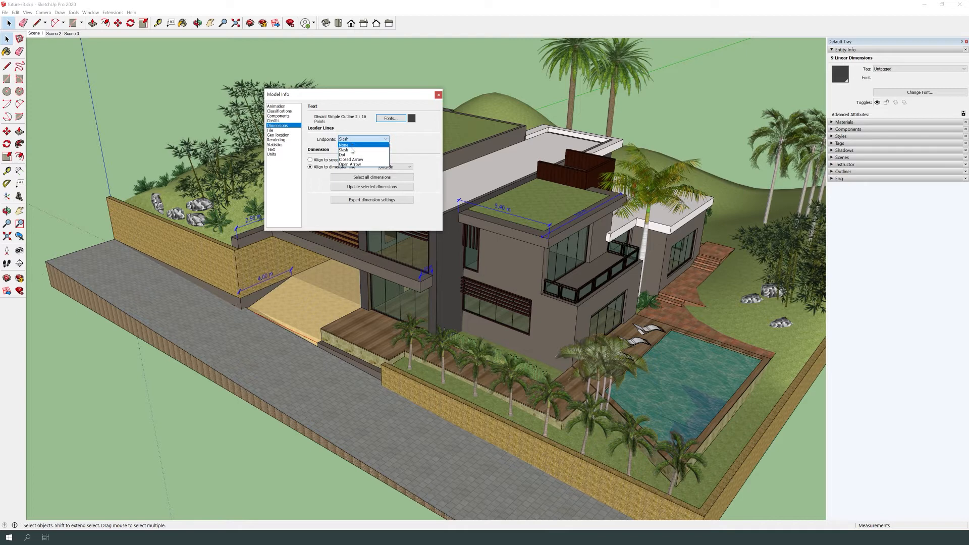
pyautogui.click(345, 154)
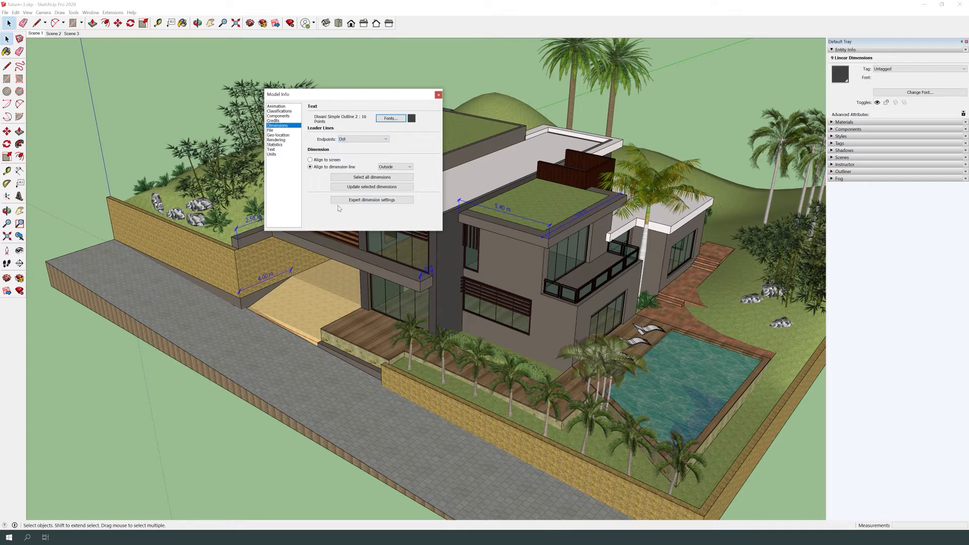
pyautogui.click(361, 189)
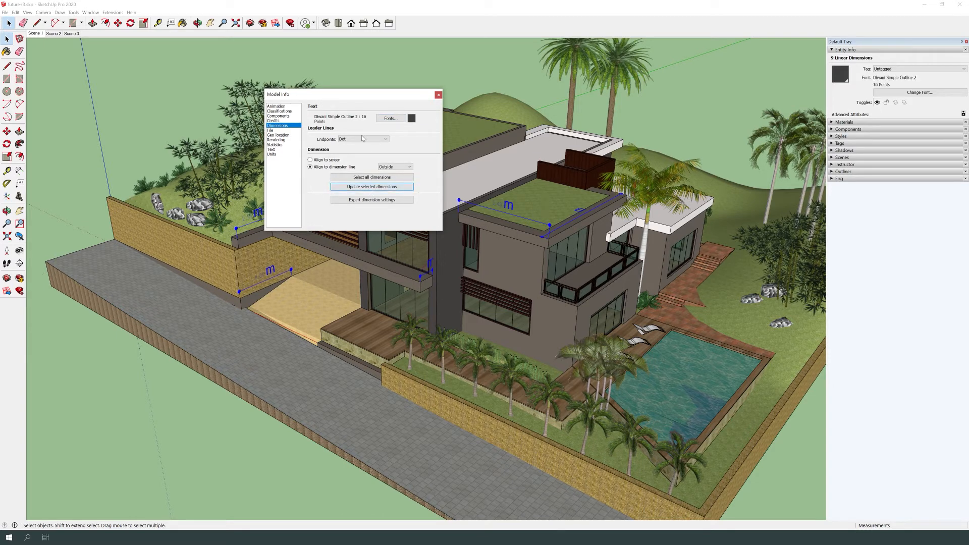
# Step: Set the dimension text font to Adobe Devanagari at 12 points and update the selected dimensions
pyautogui.click(392, 119)
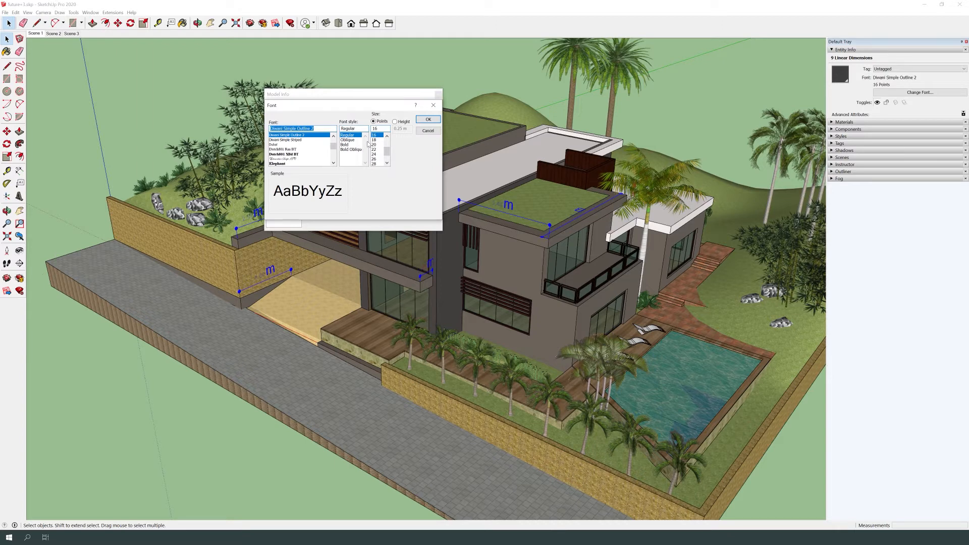
pyautogui.scroll(2, 383, 147)
pyautogui.click(376, 151)
pyautogui.click(376, 154)
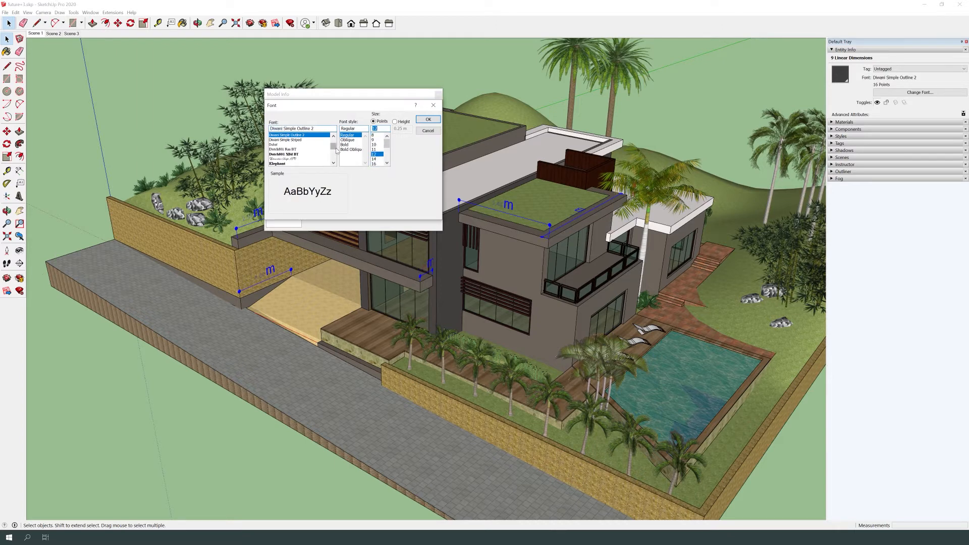
pyautogui.moveTo(333, 147); pyautogui.dragTo(336, 140)
pyautogui.click(296, 140)
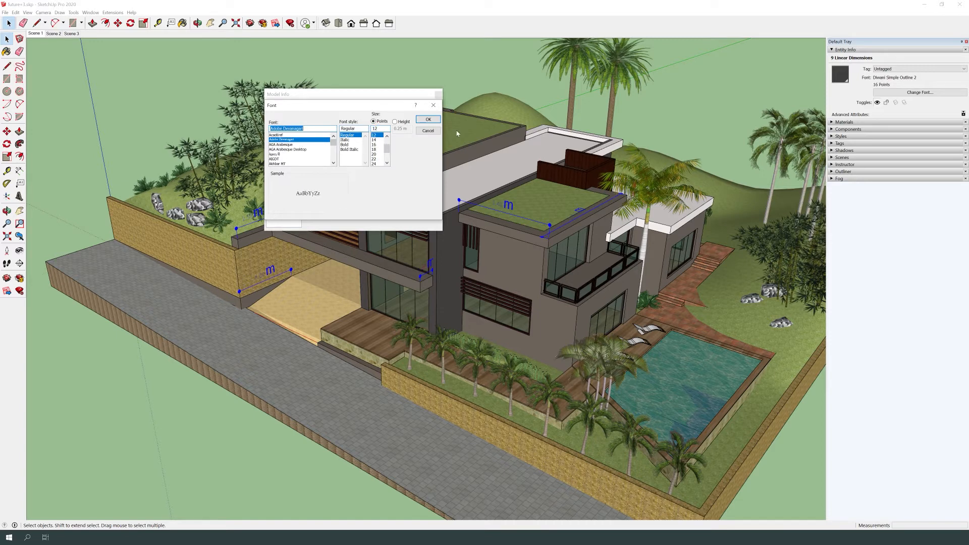
pyautogui.click(427, 119)
pyautogui.click(364, 188)
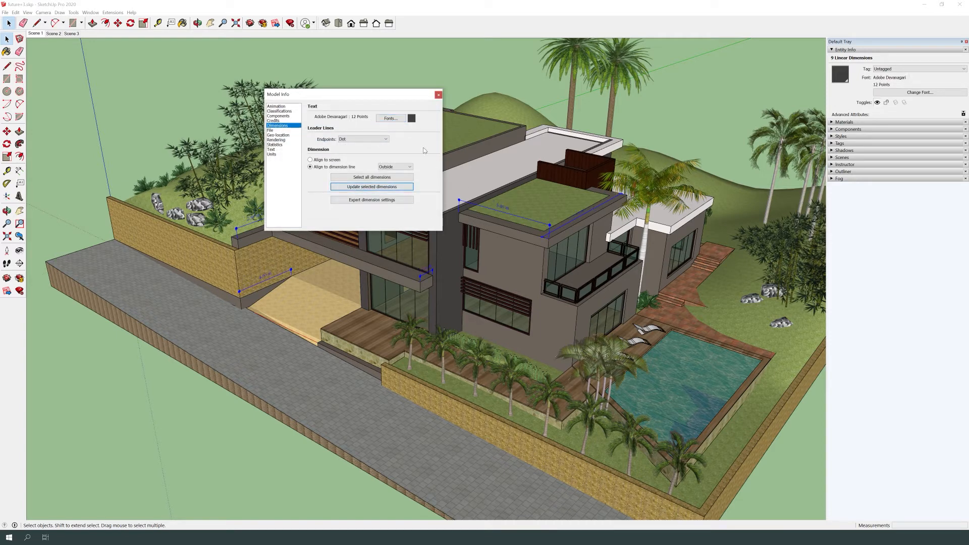
# Step: Change the model-wide dimension text colour to dark blue, then select all dimensions and close the settings
pyautogui.click(411, 118)
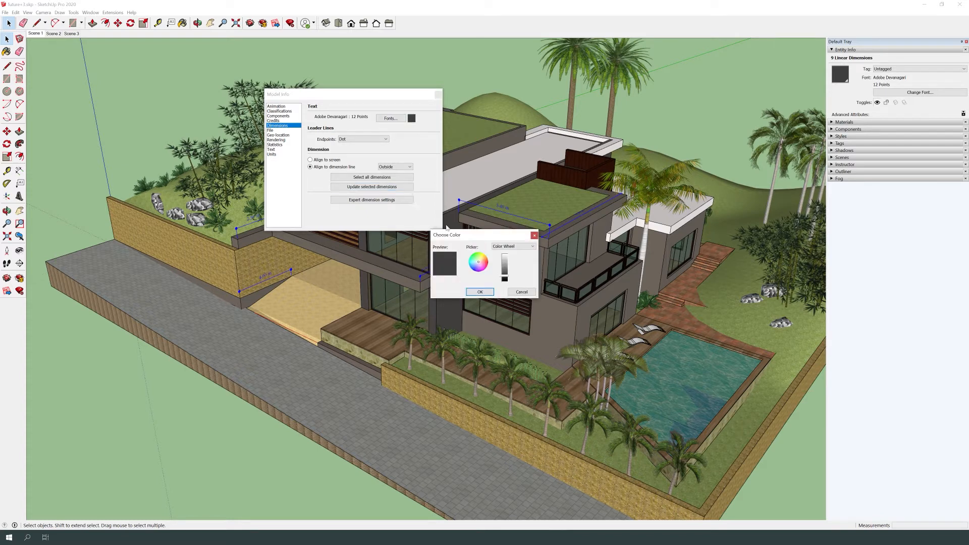
pyautogui.moveTo(473, 266)
pyautogui.mouseDown()
pyautogui.moveTo(487, 273)
pyautogui.moveTo(476, 265)
pyautogui.mouseUp()
pyautogui.click(480, 291)
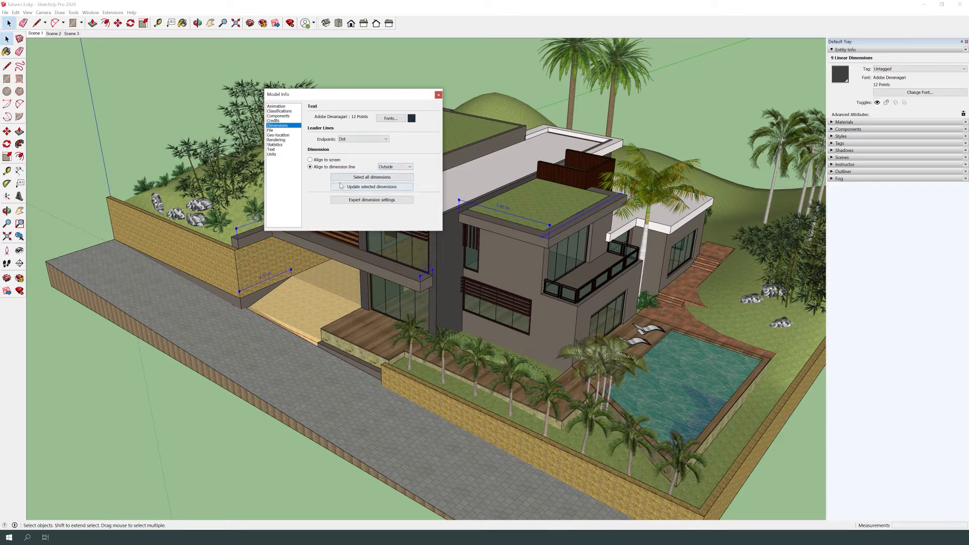
pyautogui.click(364, 181)
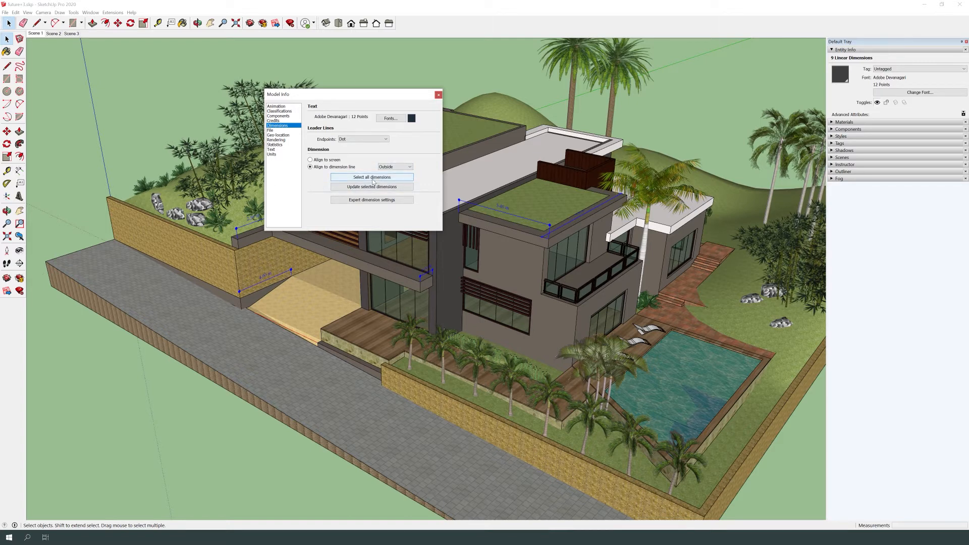
pyautogui.click(438, 95)
# Step: Expand the full tag list and add a new tag, keeping its default name
pyautogui.click(833, 143)
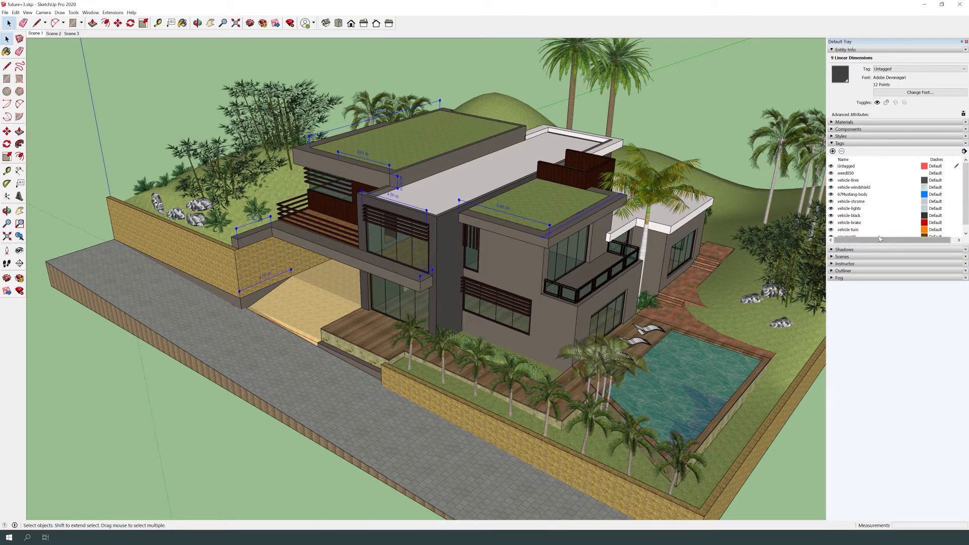
pyautogui.moveTo(867, 245); pyautogui.dragTo(867, 311)
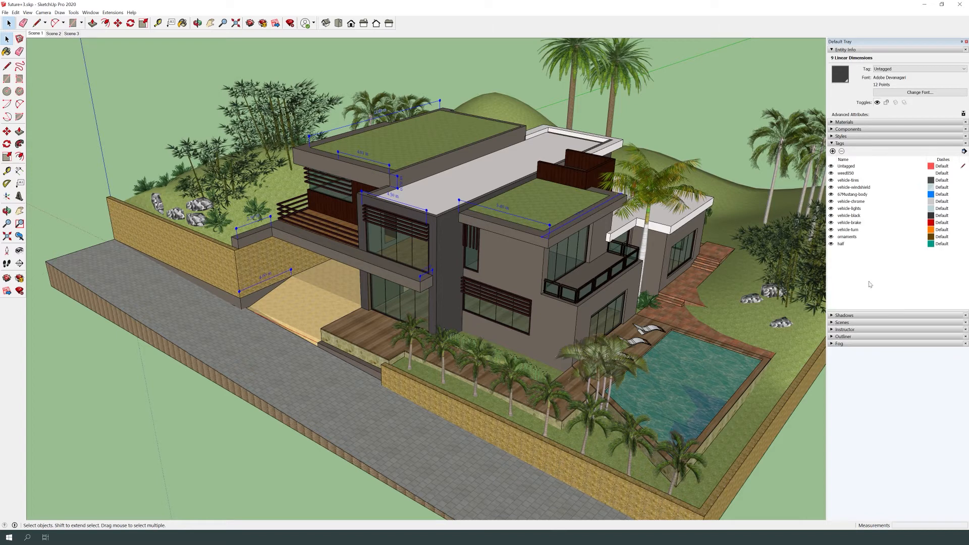
pyautogui.click(833, 152)
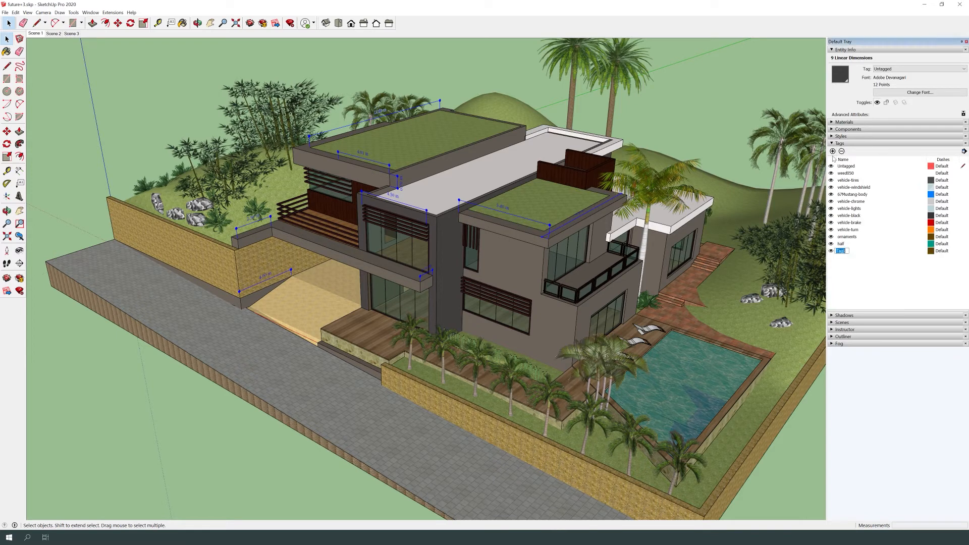
pyautogui.click(858, 261)
# Step: Assign the selected linear dimensions to Tag1 and hide that tag
pyautogui.click(889, 70)
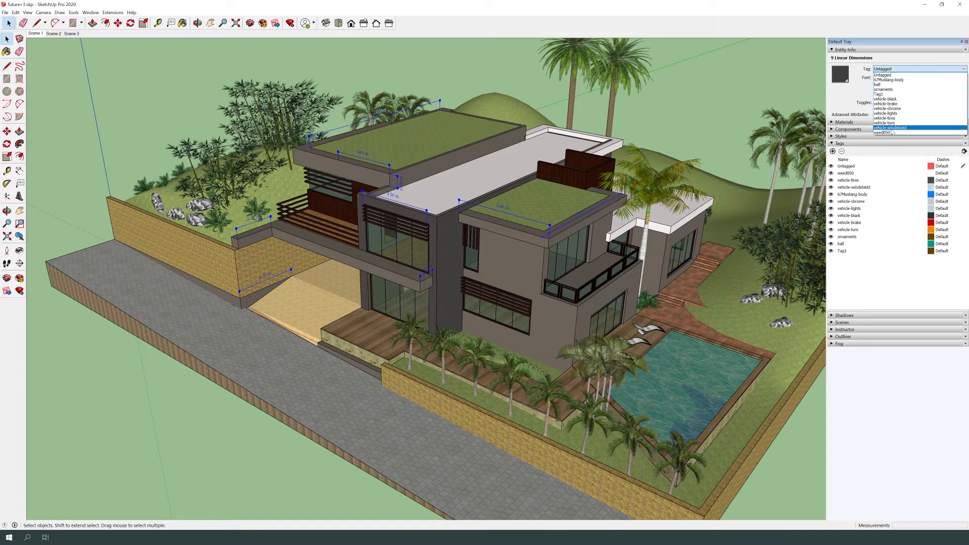
pyautogui.click(900, 95)
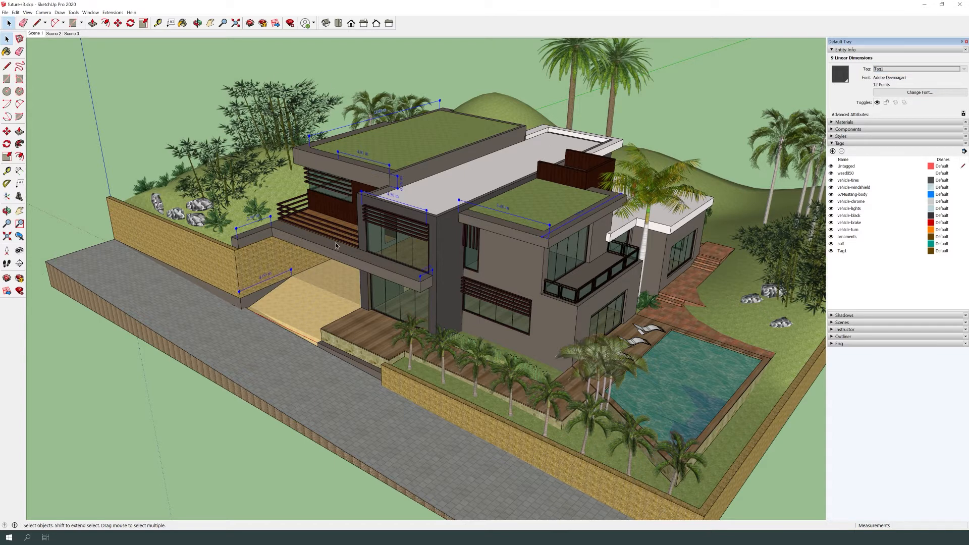
pyautogui.click(832, 252)
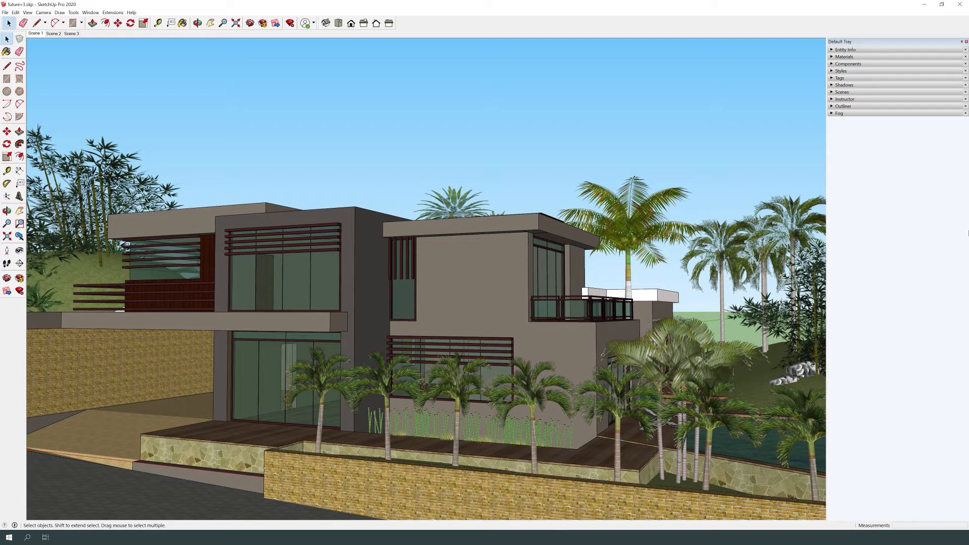
# Step: Show the tag list and the entity information, and review which sections are enabled in the Default Tray
pyautogui.click(833, 78)
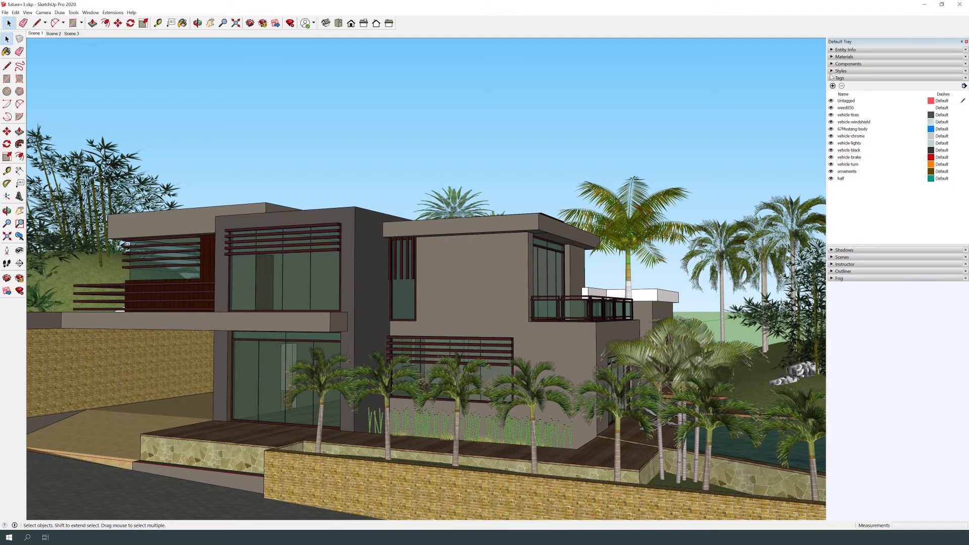
pyautogui.click(831, 50)
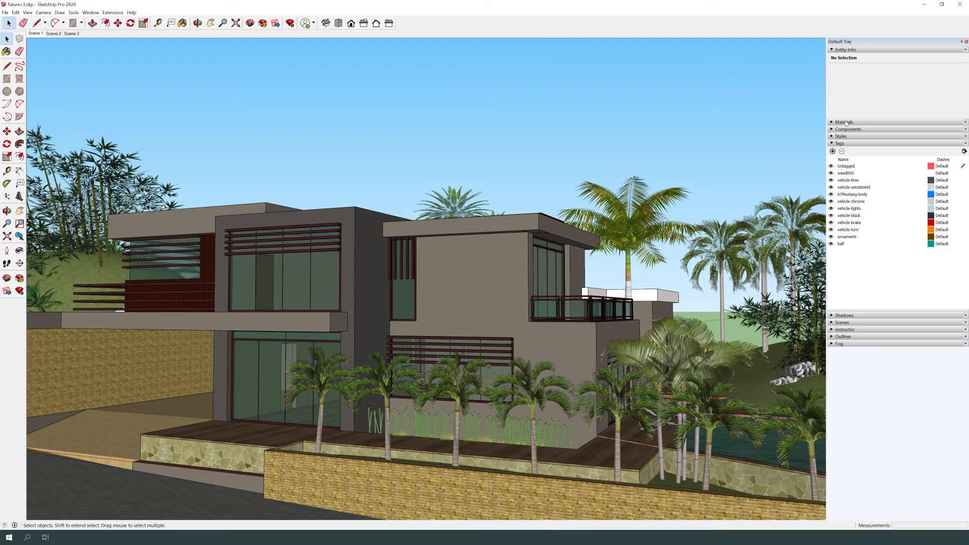
pyautogui.click(90, 12)
pyautogui.moveTo(101, 22)
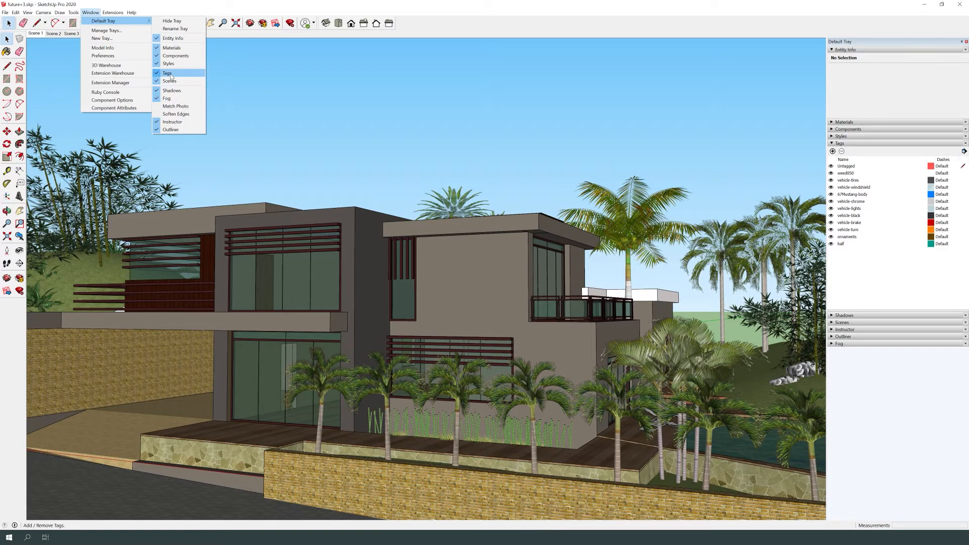
pyautogui.click(370, 143)
# Step: Draw a rectangle about 2.35 by 3.04 m on the ground beside the plot's stone boundary wall
pyautogui.moveTo(369, 144)
pyautogui.mouseDown(button='middle')
pyautogui.moveTo(160, 202)
pyautogui.moveTo(304, 290)
pyautogui.moveTo(322, 353)
pyautogui.moveTo(680, 419)
pyautogui.mouseUp(button='middle')
pyautogui.press('r')
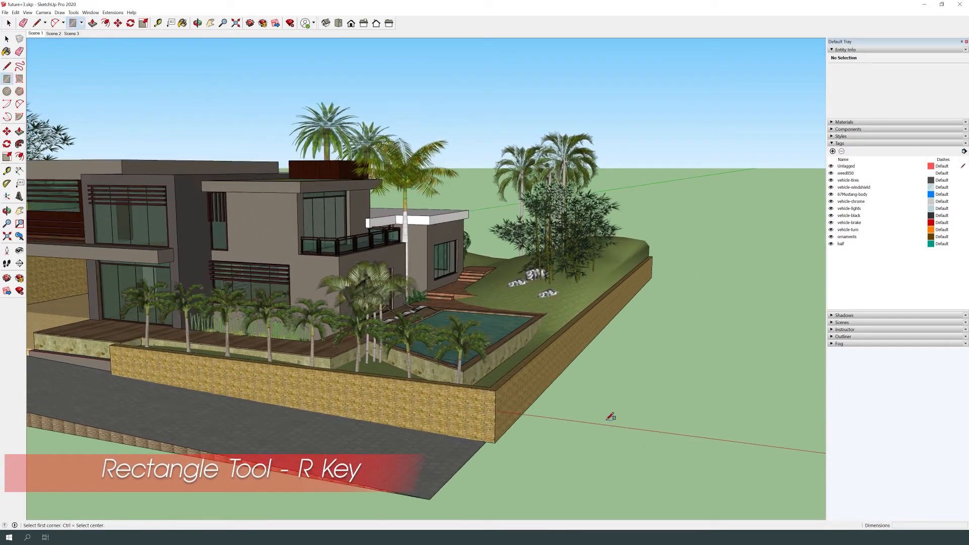
pyautogui.scroll(1, 611, 417)
pyautogui.click(607, 414)
pyautogui.click(679, 458)
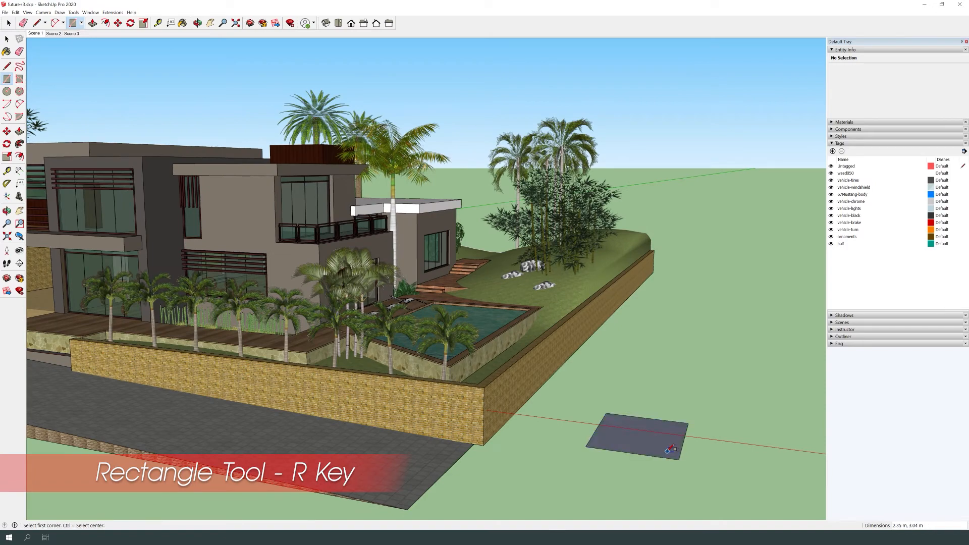
# Step: Push/Pull the ground rectangle up about 1.96 m into a box and clear the selection
pyautogui.press('p')
pyautogui.click(669, 448)
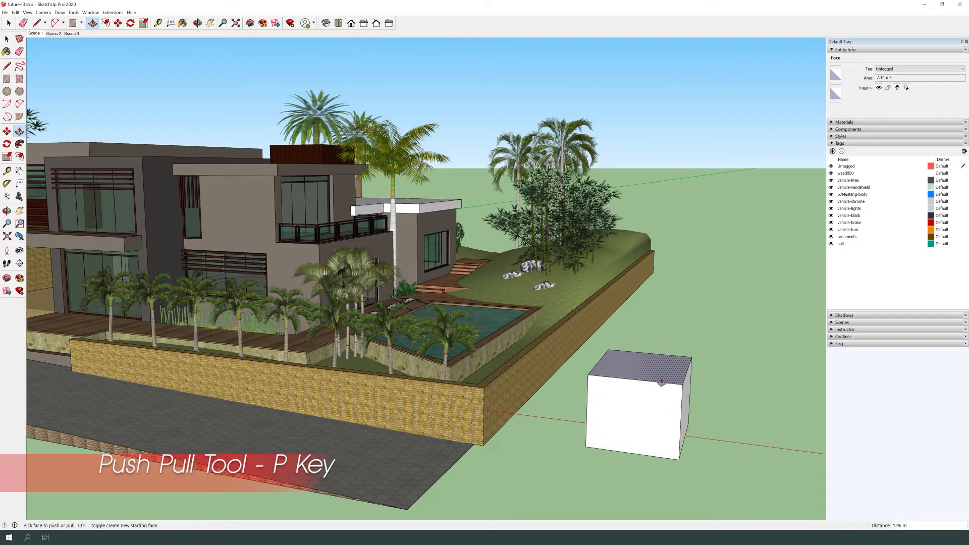
pyautogui.press('space')
pyautogui.click(680, 467)
# Step: Add a tag named CUB and assign all of the box's geometry to it
pyautogui.moveTo(679, 468); pyautogui.dragTo(563, 375, button='middle')
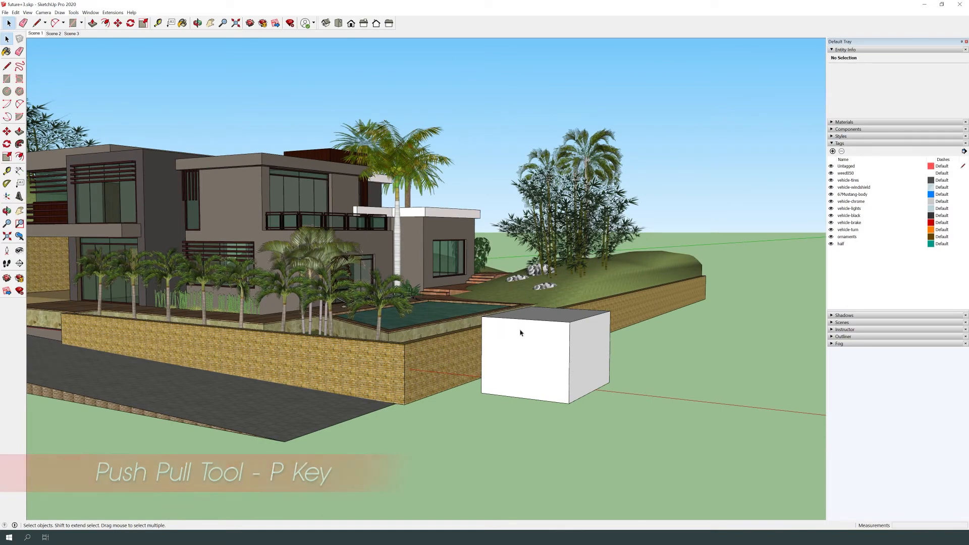
pyautogui.moveTo(524, 365); pyautogui.dragTo(593, 427, button='middle')
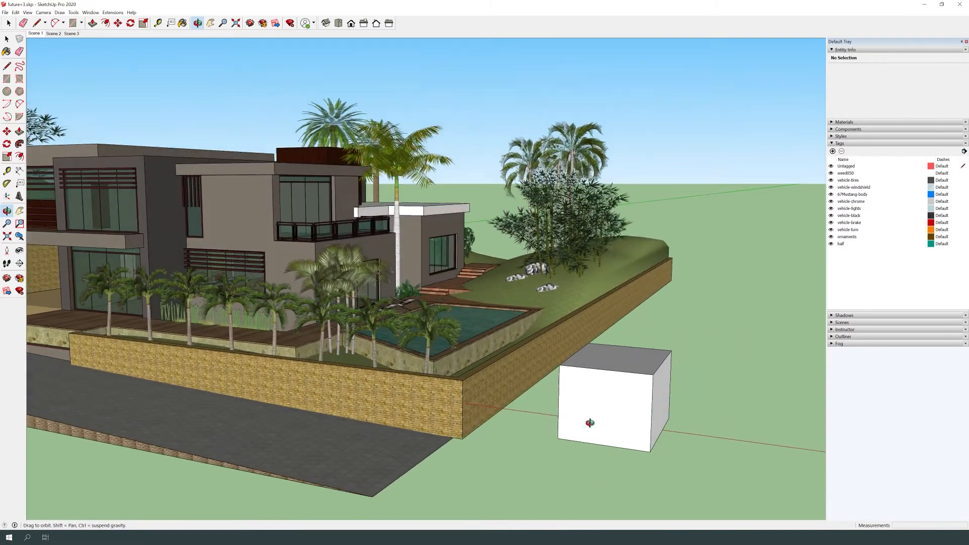
pyautogui.tripleClick(629, 437)
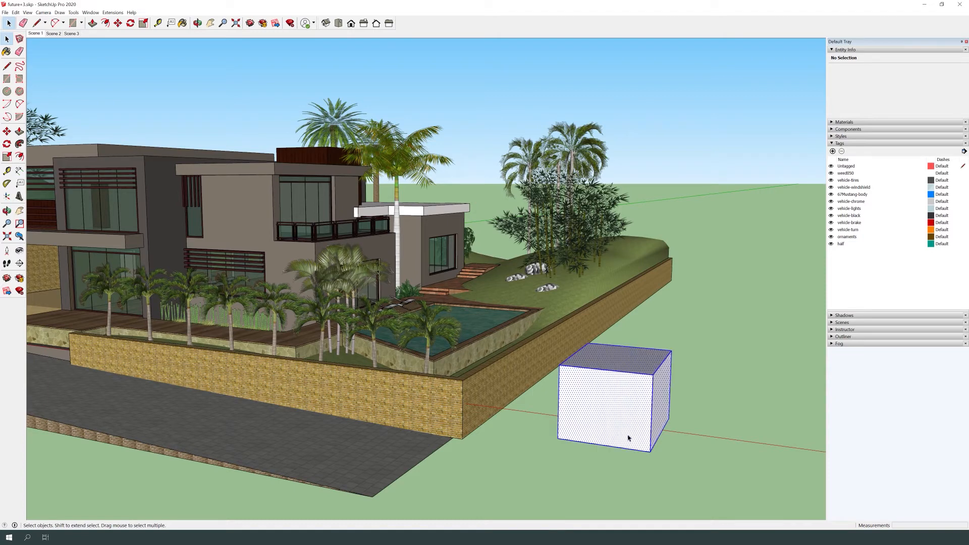
pyautogui.click(833, 151)
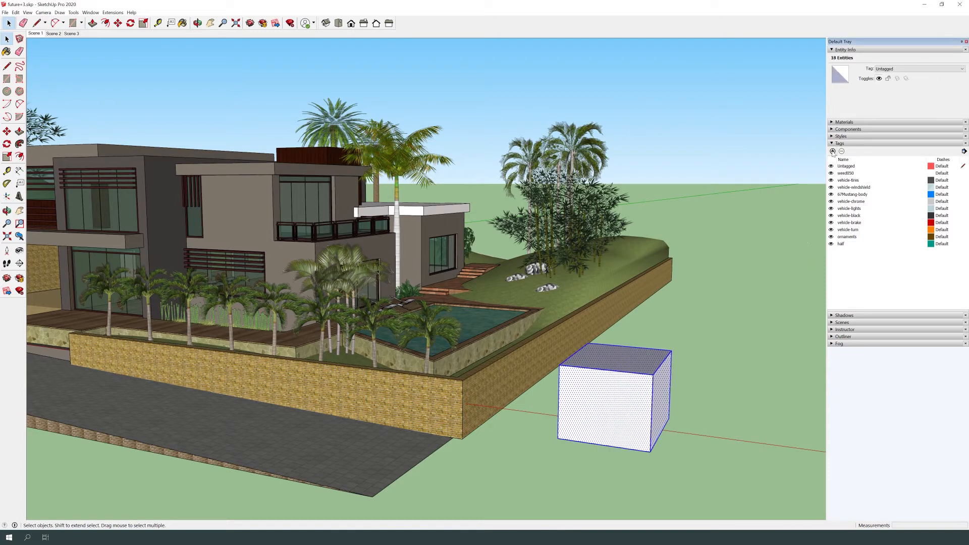
pyautogui.write('CUB')
pyautogui.press('Return')
pyautogui.click(883, 69)
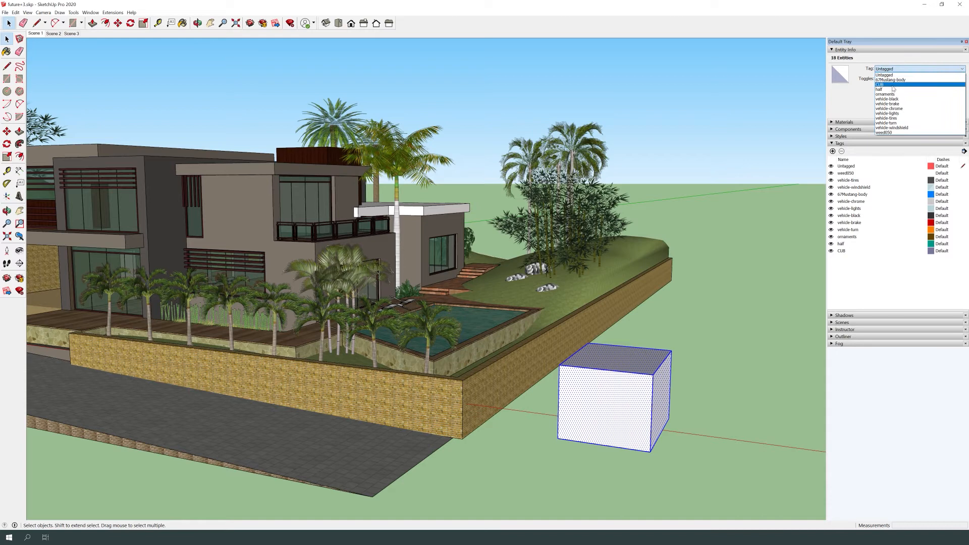
pyautogui.click(894, 85)
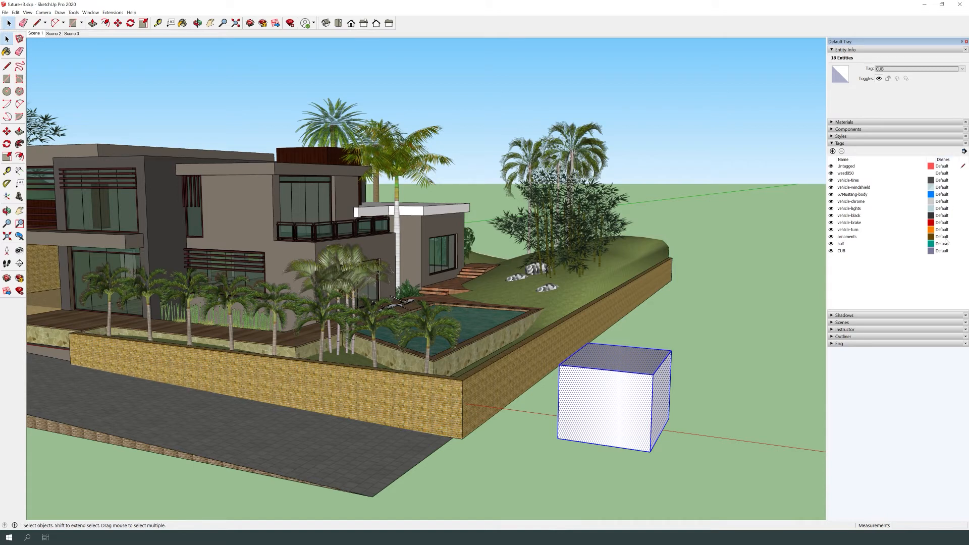
# Step: Try several dash patterns for the CUB tag, from dotted to long dash-dot
pyautogui.click(946, 252)
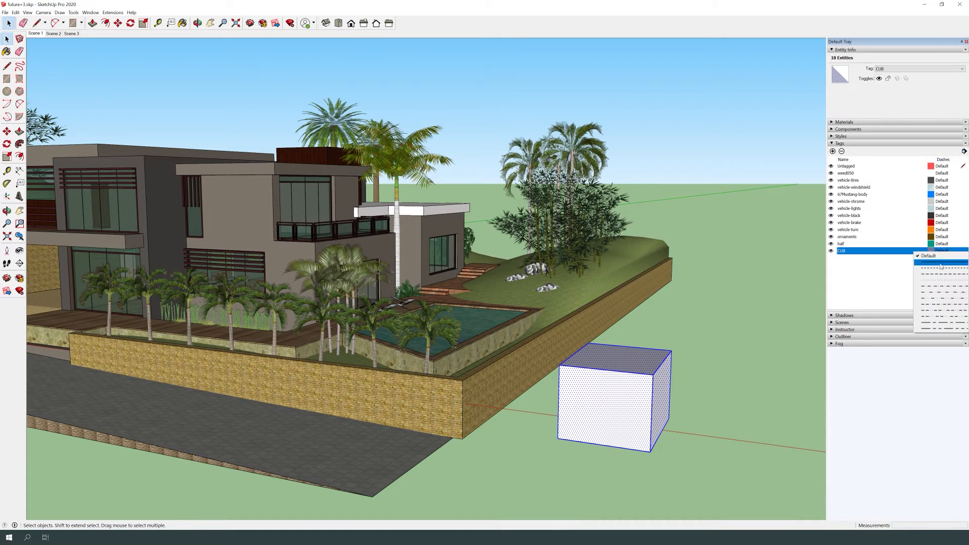
pyautogui.click(940, 270)
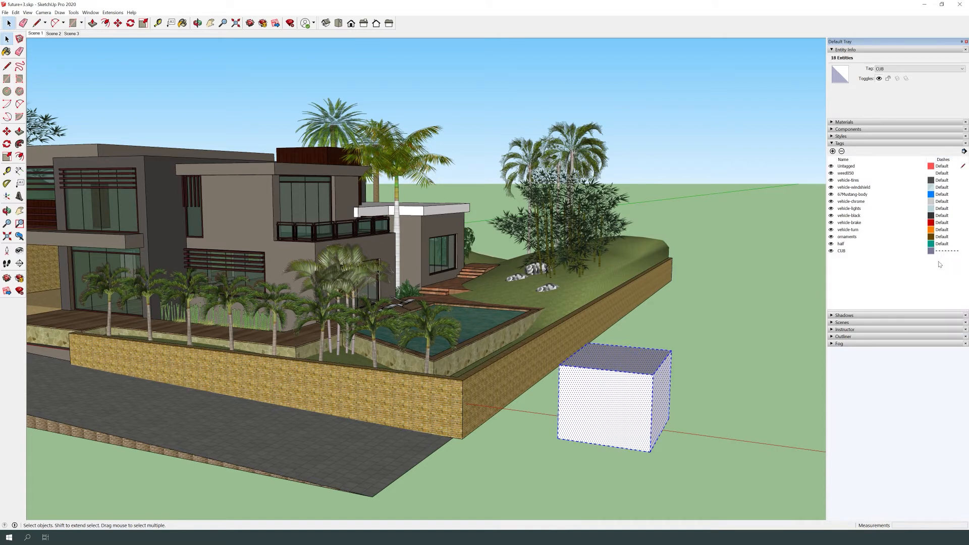
pyautogui.click(949, 251)
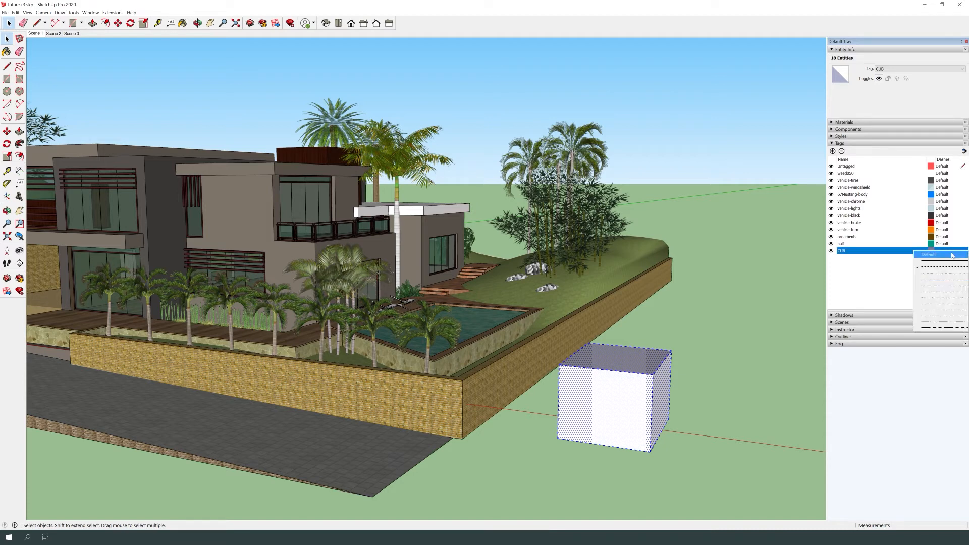
pyautogui.click(943, 302)
pyautogui.click(947, 251)
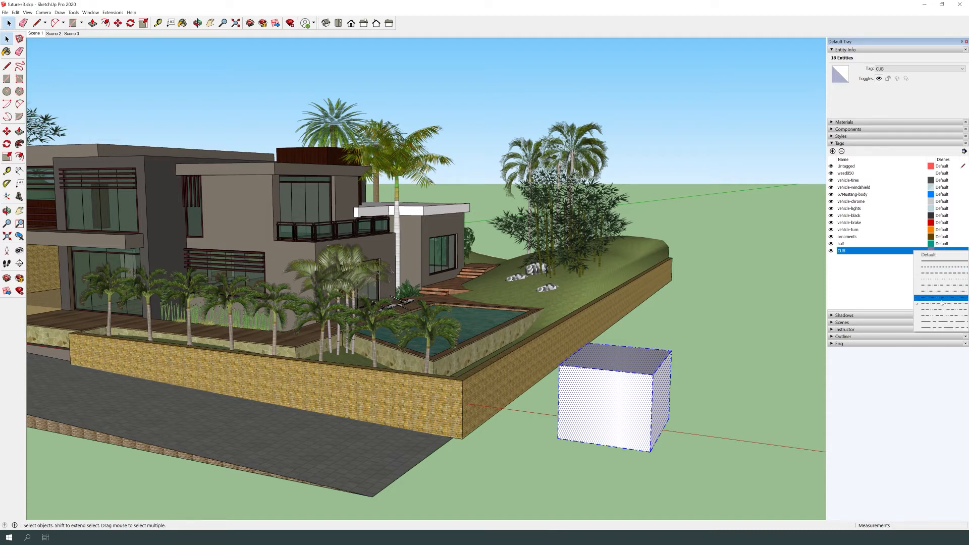
pyautogui.click(938, 306)
pyautogui.click(942, 251)
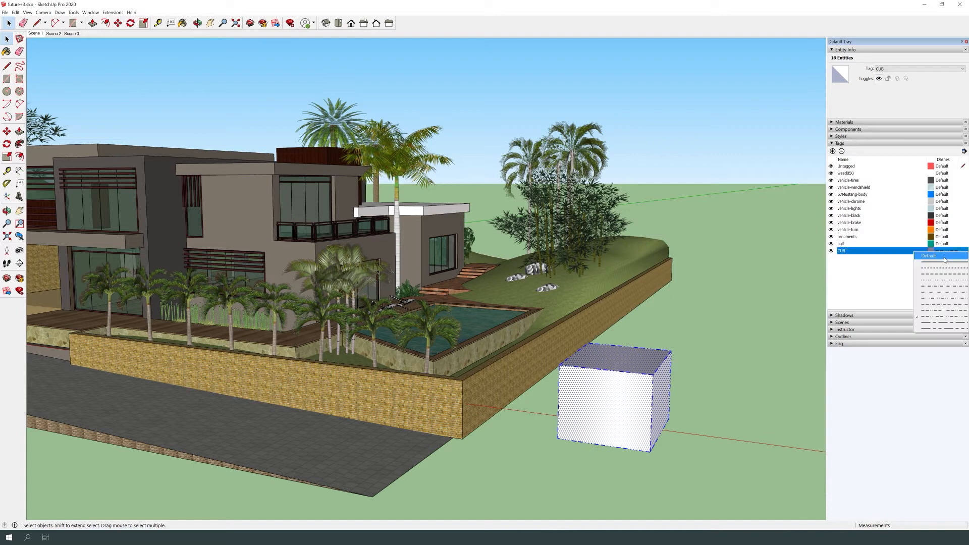
pyautogui.click(944, 323)
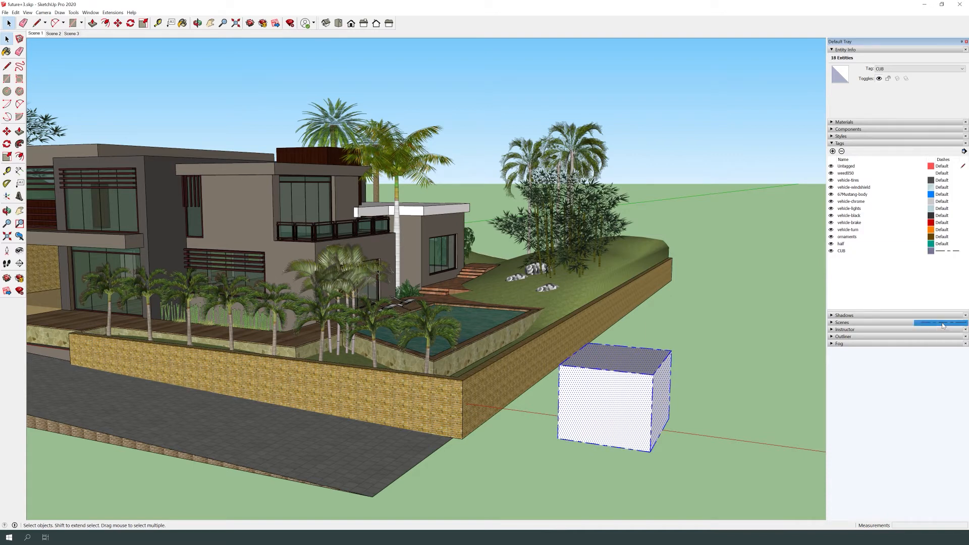
# Step: Set the CUB tag's dashes to the evenly spaced dashed line
pyautogui.click(946, 251)
pyautogui.click(949, 274)
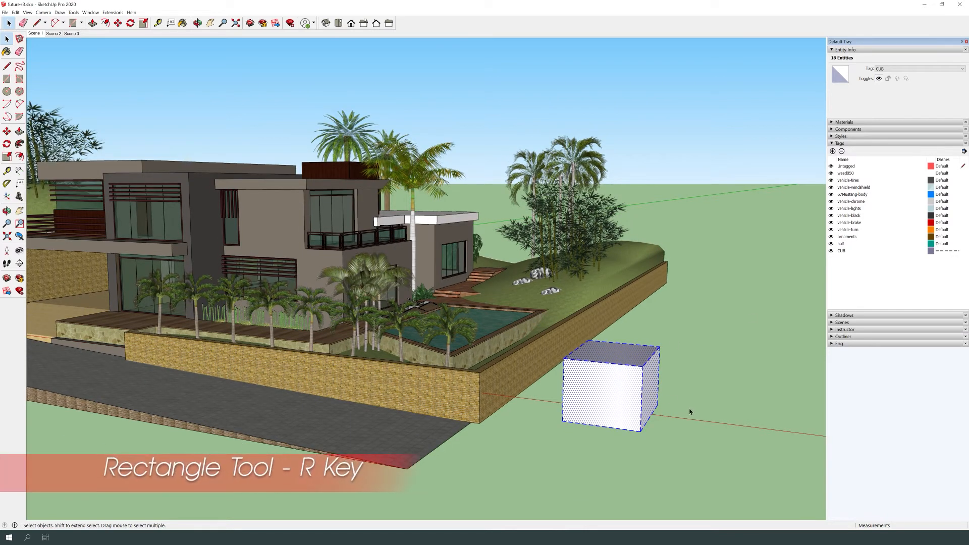
# Step: Draw an upright square of about 2.34 m per side next to the box, perpendicular to the green axis
pyautogui.press('r')
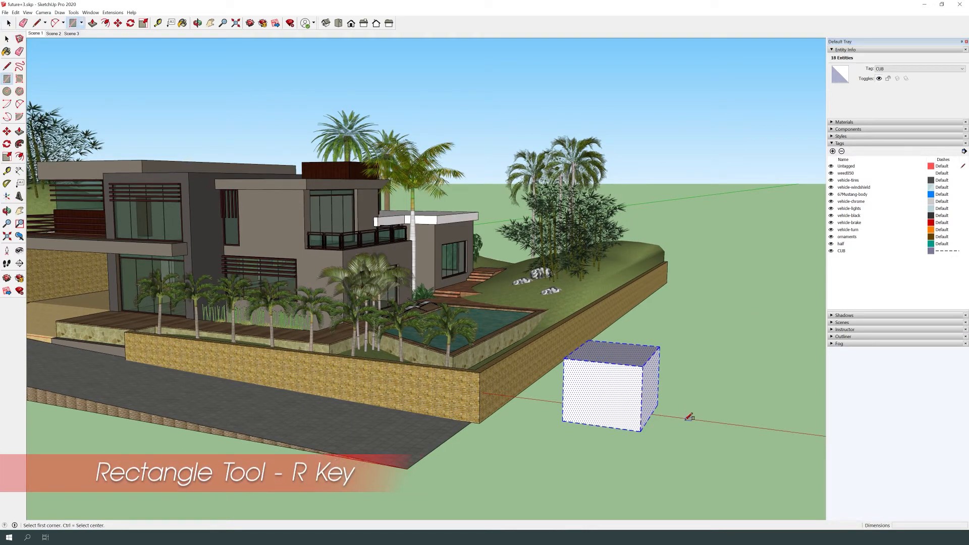
pyautogui.click(691, 417)
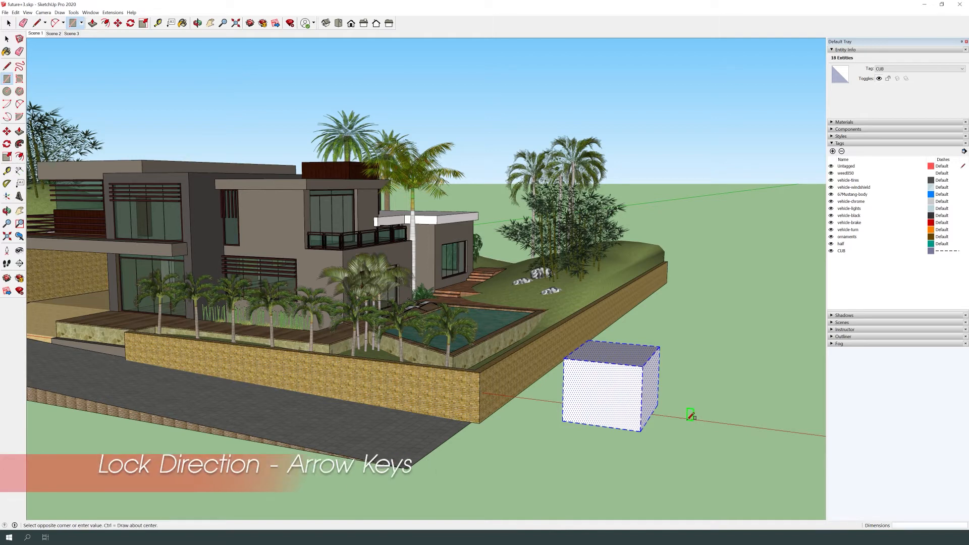
pyautogui.click(774, 350)
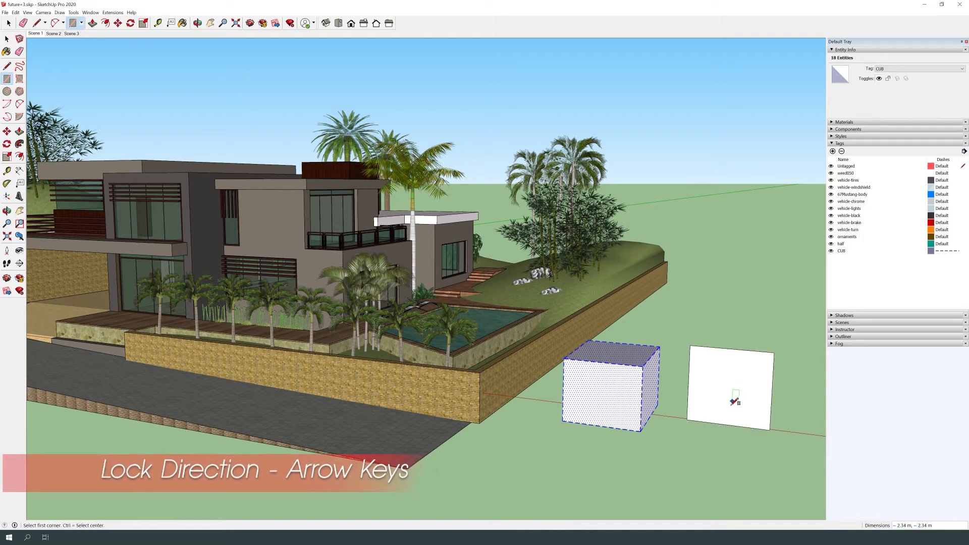
pyautogui.press('space')
# Step: Add a tag named 1 and assign the upright square's face and edges to it
pyautogui.scroll(3, 779, 422)
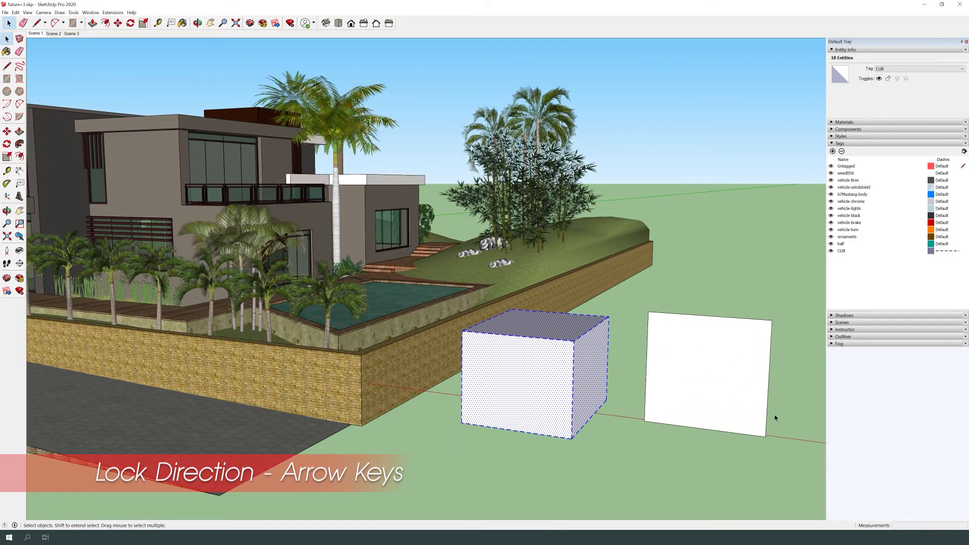
pyautogui.doubleClick(757, 407)
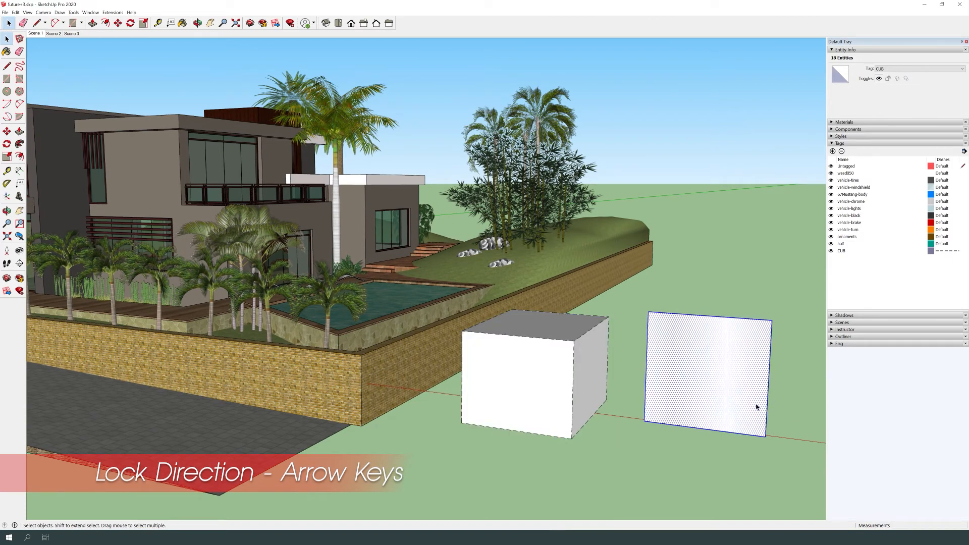
pyautogui.click(833, 152)
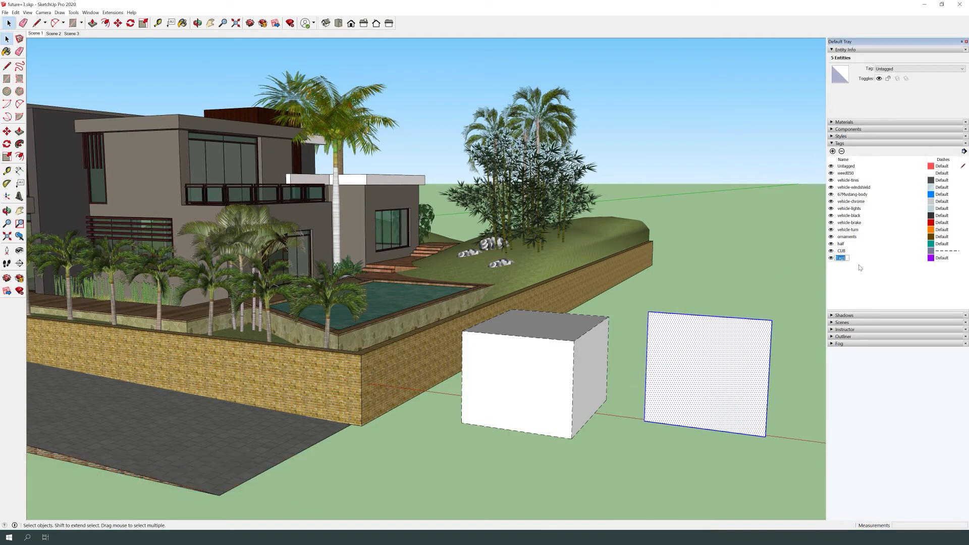
pyautogui.write('1')
pyautogui.click(890, 69)
pyautogui.click(892, 80)
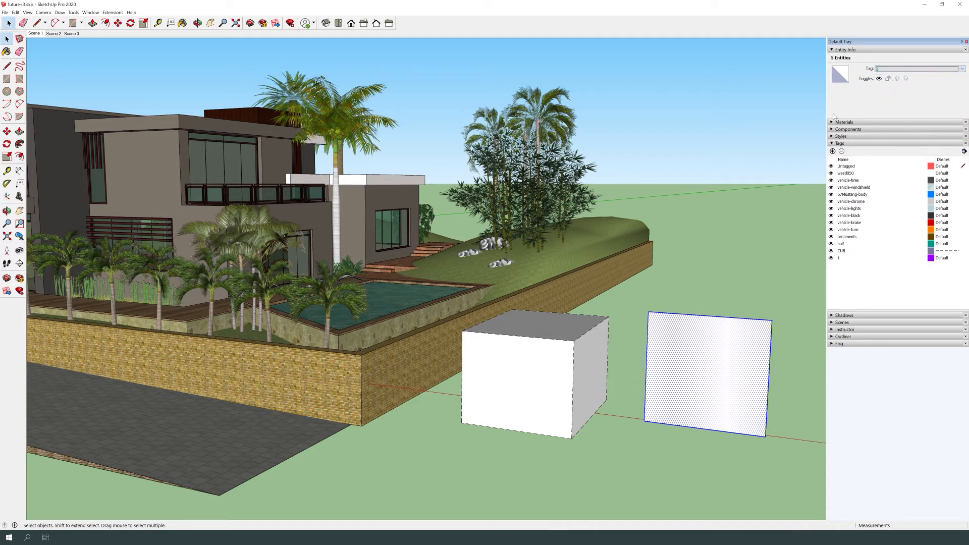
# Step: Give tag 1 a dash-dot line style and switch it to one of the longer dash patterns
pyautogui.click(939, 258)
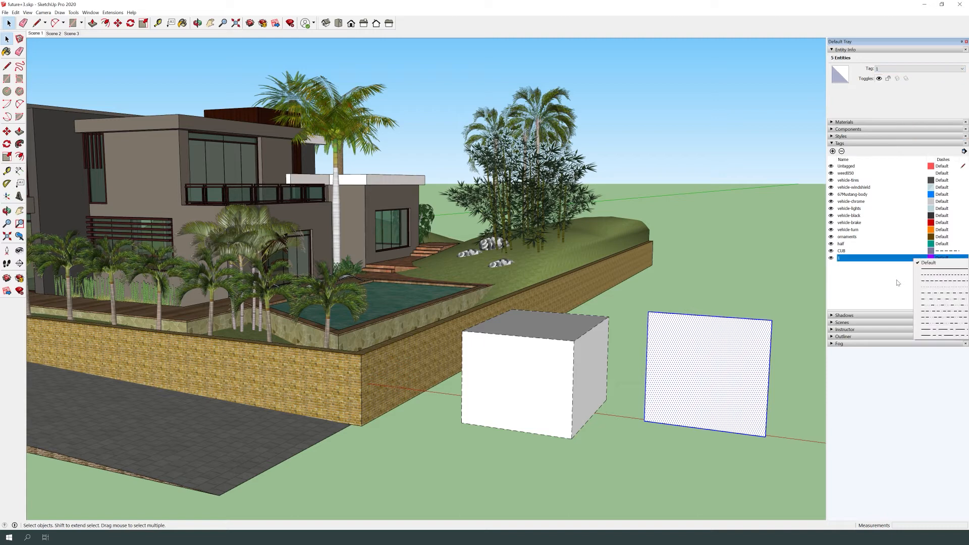
pyautogui.click(932, 306)
pyautogui.click(945, 261)
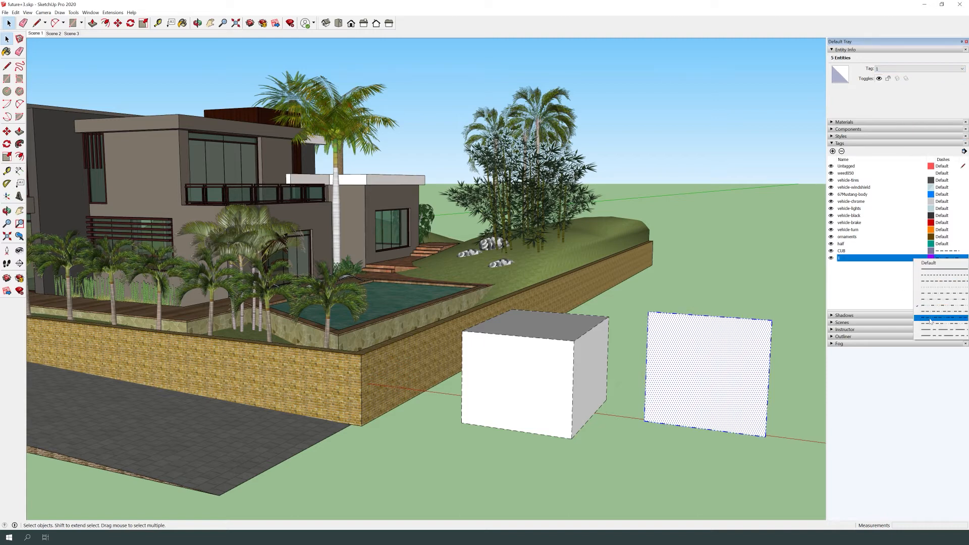
pyautogui.click(939, 328)
pyautogui.click(806, 316)
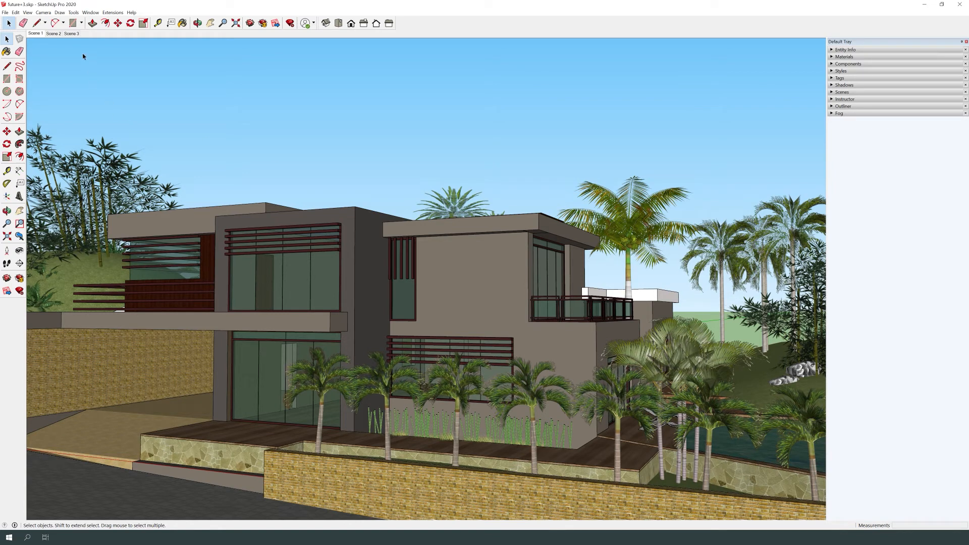
# Step: Attach a leader text label to the upper front wall beside the balcony glazing, entering AEA
pyautogui.click(73, 12)
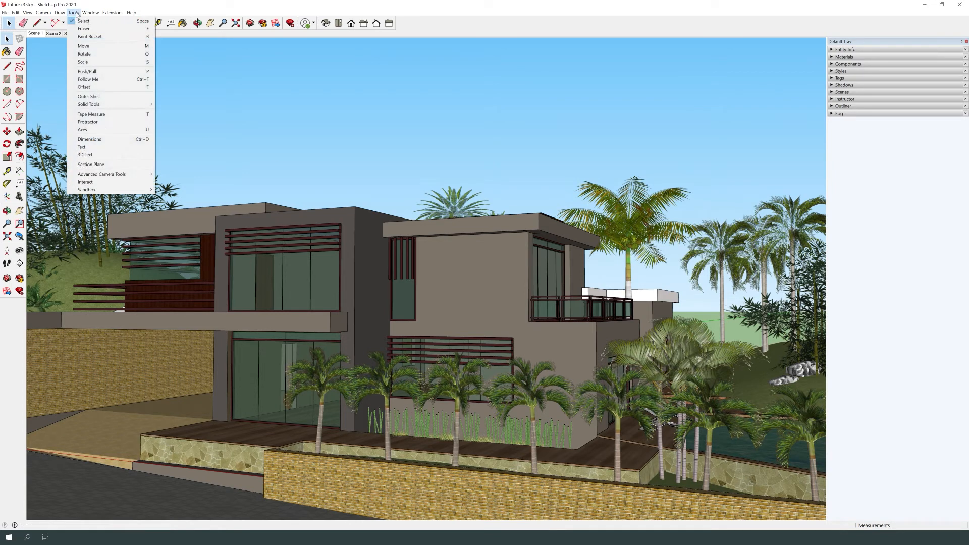
pyautogui.click(83, 147)
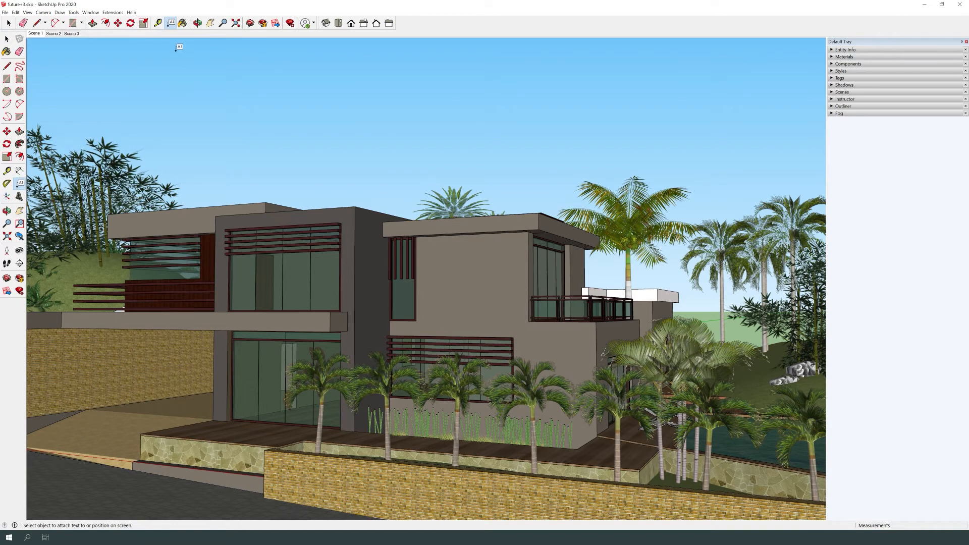
pyautogui.moveTo(498, 316); pyautogui.dragTo(495, 402, button='middle')
pyautogui.scroll(5, 498, 338)
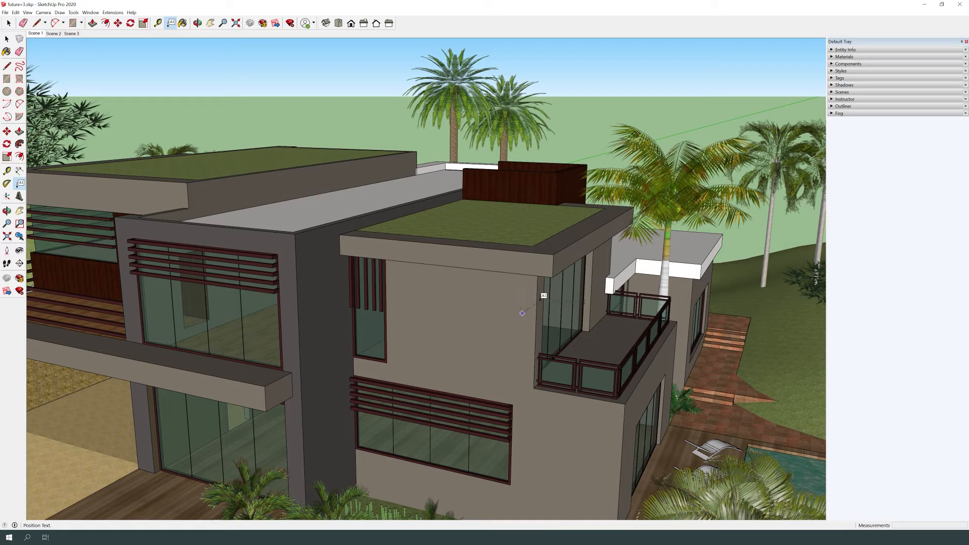
pyautogui.click(536, 298)
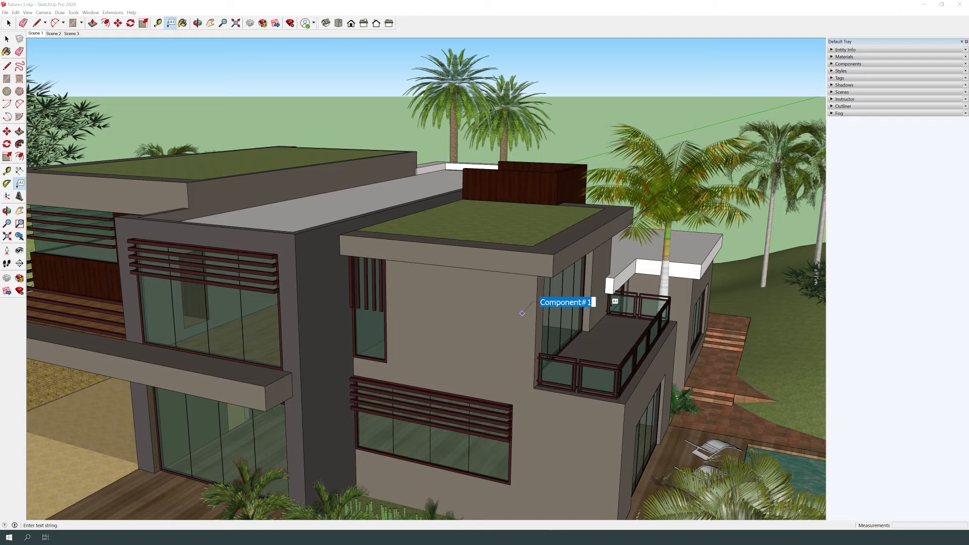
pyautogui.write('AEA')
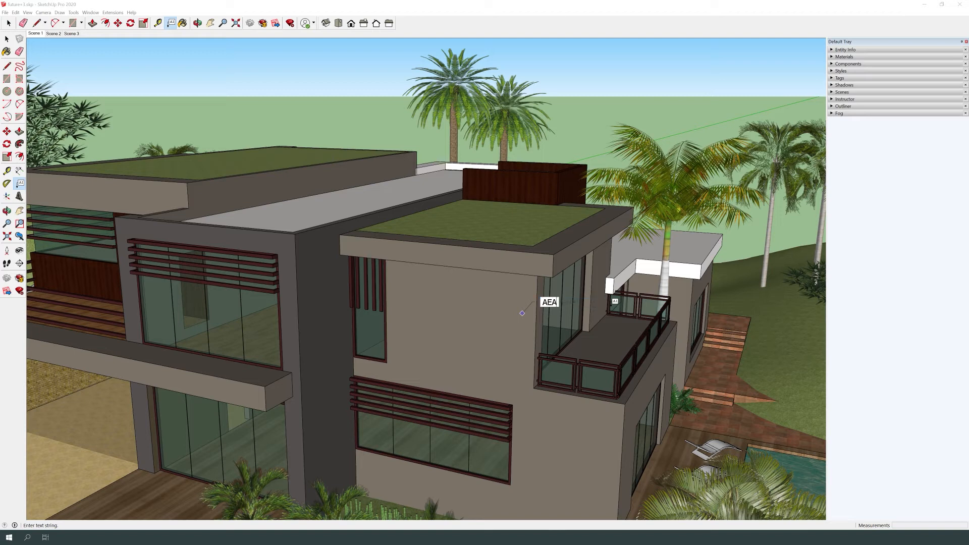
pyautogui.press('BackSpace')
pyautogui.click(589, 121)
# Step: Attach a leader text label reading GRASS to the green roof surface of the upper volume
pyautogui.press('o')
pyautogui.moveTo(509, 330); pyautogui.dragTo(652, 291)
pyautogui.moveTo(653, 291); pyautogui.dragTo(536, 345, button='middle')
pyautogui.scroll(3, 169, 153)
pyautogui.moveTo(169, 153); pyautogui.dragTo(241, 152, button='middle')
pyautogui.click(232, 173)
pyautogui.click(261, 154)
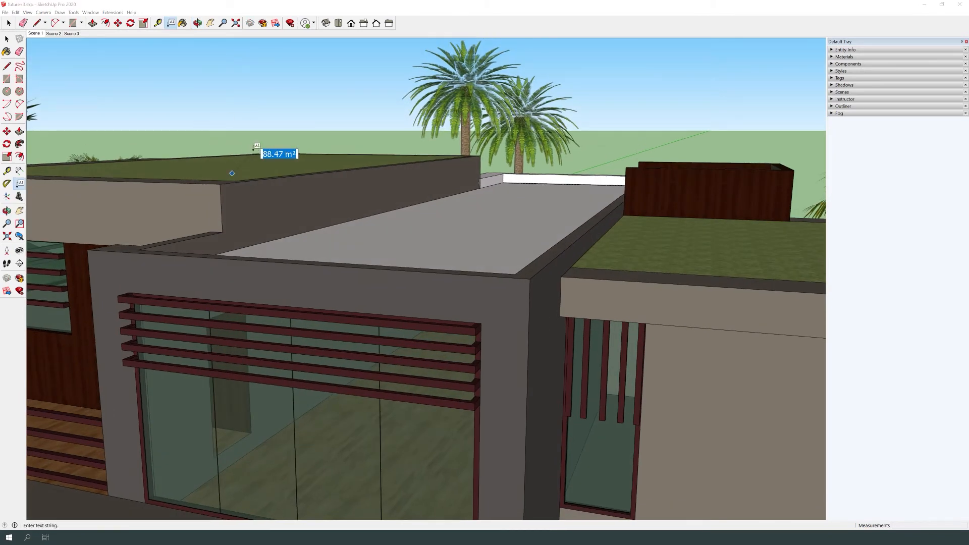
pyautogui.press('BackSpace')
pyautogui.write('GPA')
pyautogui.click(272, 133)
# Step: Attach a leader text label to the wood-clad upper wall, keeping the default component name as its text
pyautogui.moveTo(274, 178); pyautogui.dragTo(336, 195, button='middle')
pyautogui.scroll(-5, 363, 243)
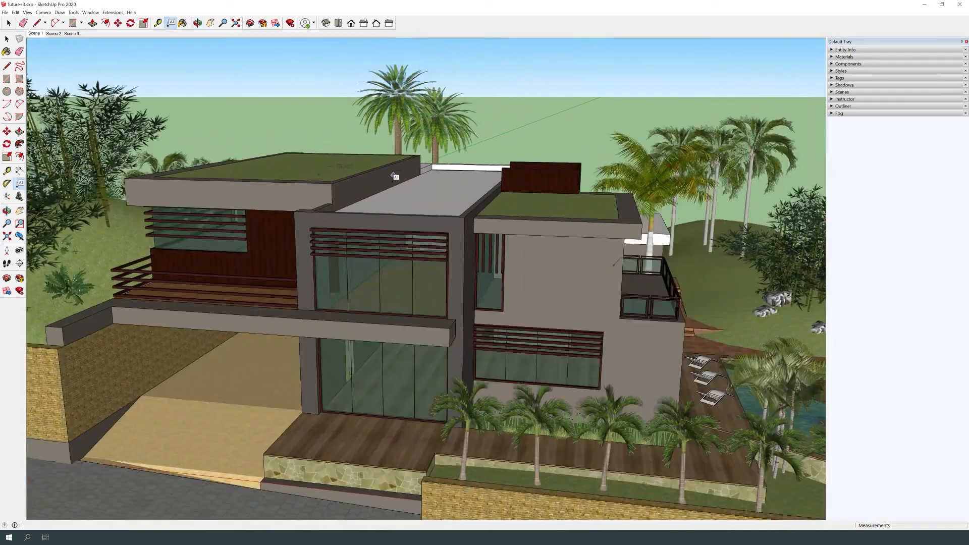
pyautogui.scroll(3, 395, 286)
pyautogui.moveTo(395, 286); pyautogui.dragTo(310, 264, button='middle')
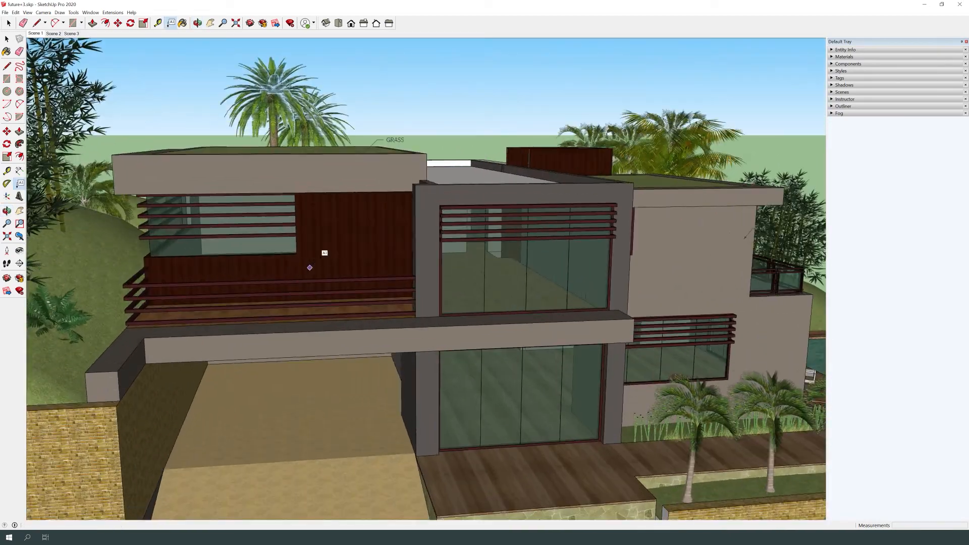
pyautogui.click(323, 251)
pyautogui.click(347, 230)
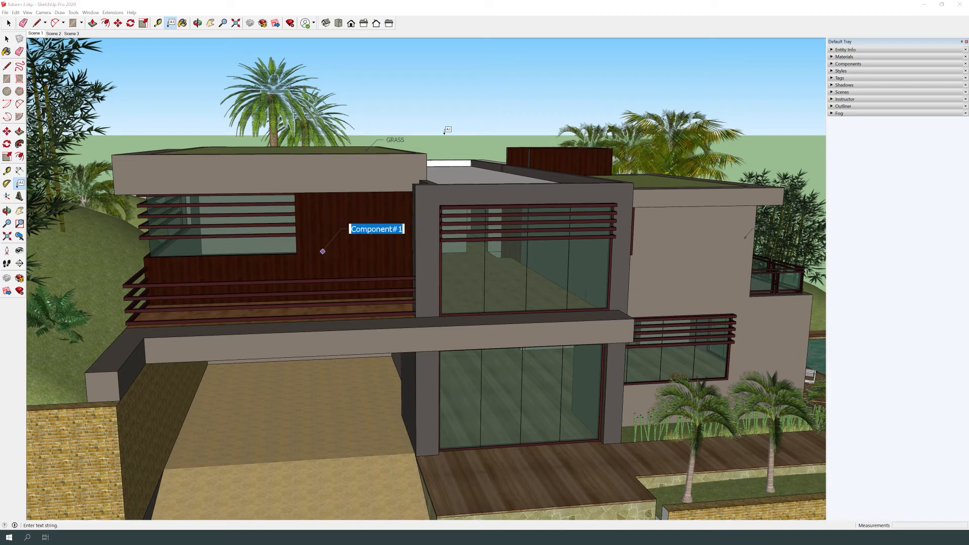
pyautogui.click(441, 140)
pyautogui.moveTo(377, 272); pyautogui.dragTo(261, 273, button='middle')
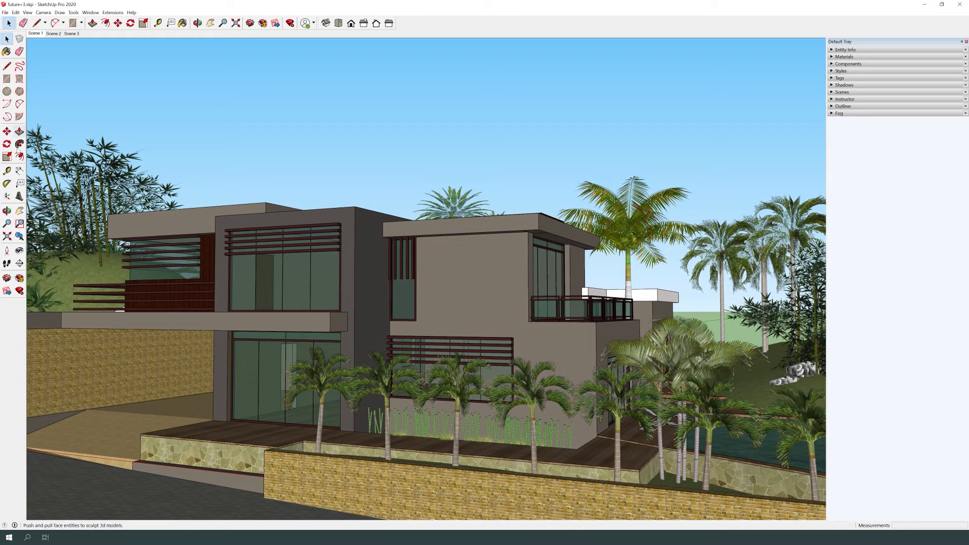
# Step: Start a 3D text reading 5678, keeping the Tahoma font
pyautogui.click(19, 196)
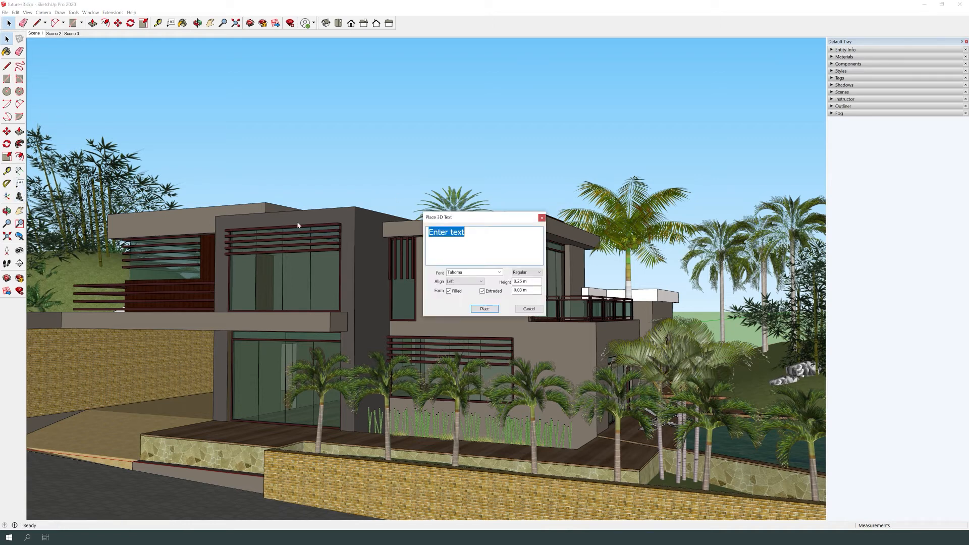
pyautogui.click(542, 219)
pyautogui.click(74, 12)
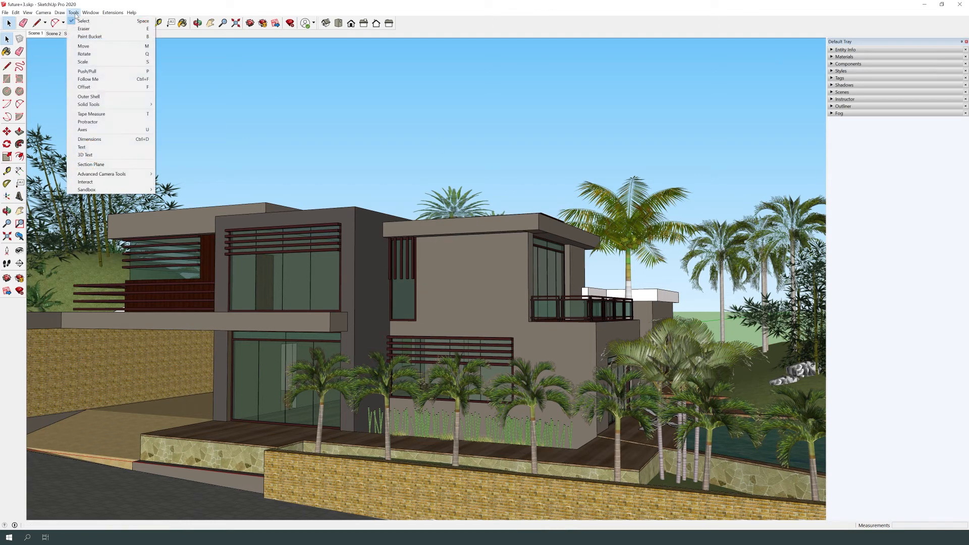
pyautogui.click(85, 155)
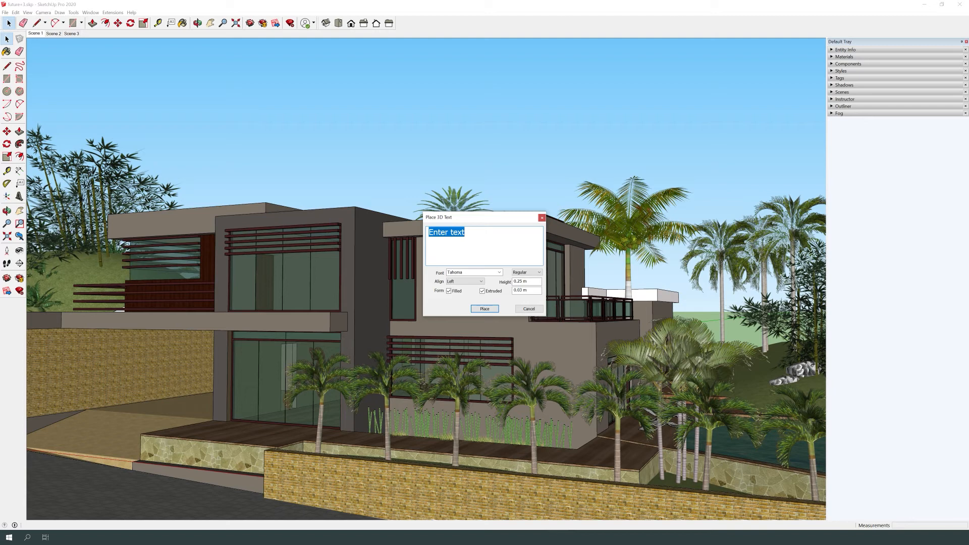
pyautogui.write('5678')
pyautogui.click(495, 273)
pyautogui.click(492, 273)
# Step: Try centre alignment and toggle the Filled and Extruded options of the 3D text, keeping left alignment
pyautogui.click(462, 281)
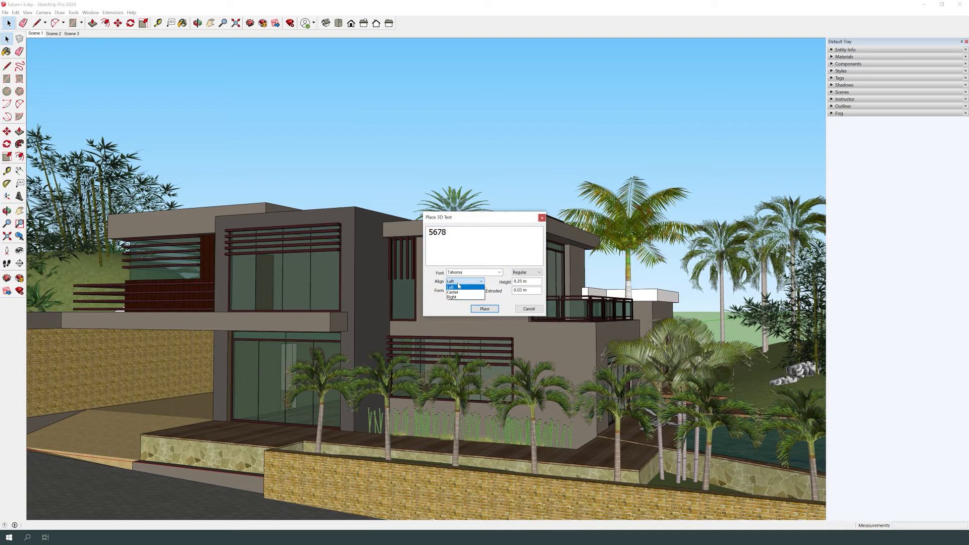
pyautogui.click(459, 292)
pyautogui.click(463, 282)
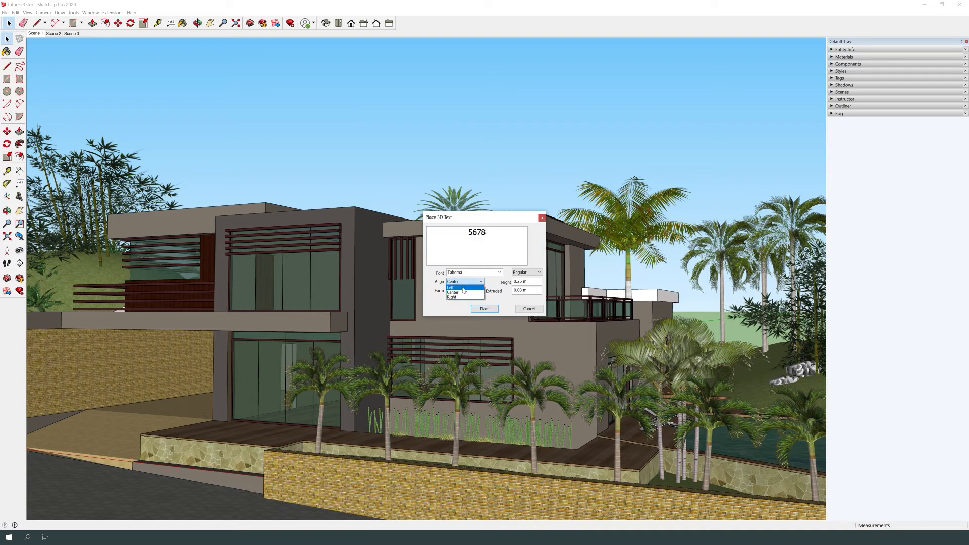
pyautogui.click(463, 287)
pyautogui.click(448, 291)
pyautogui.click(449, 292)
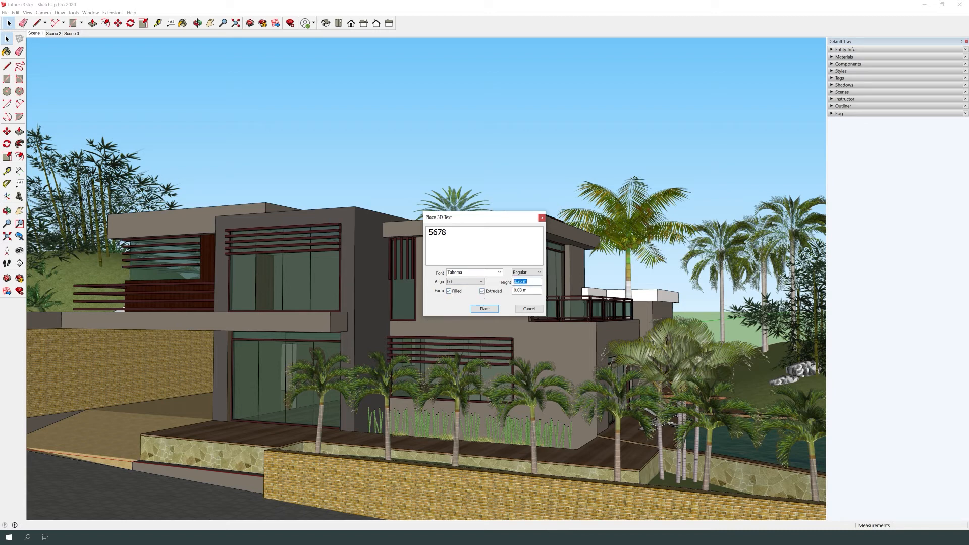
pyautogui.click(483, 291)
pyautogui.click(484, 292)
# Step: Set the 3D text to a bold style and place it near the outer end of the driveway's brick wall
pyautogui.click(528, 272)
pyautogui.click(529, 284)
pyautogui.click(494, 312)
pyautogui.click(494, 312)
pyautogui.scroll(-2, 510, 256)
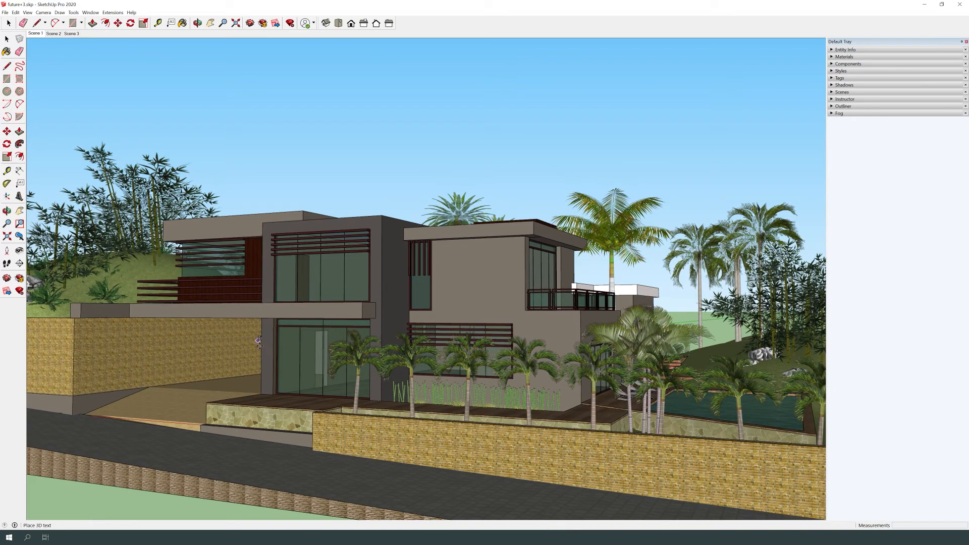
pyautogui.scroll(3, 108, 348)
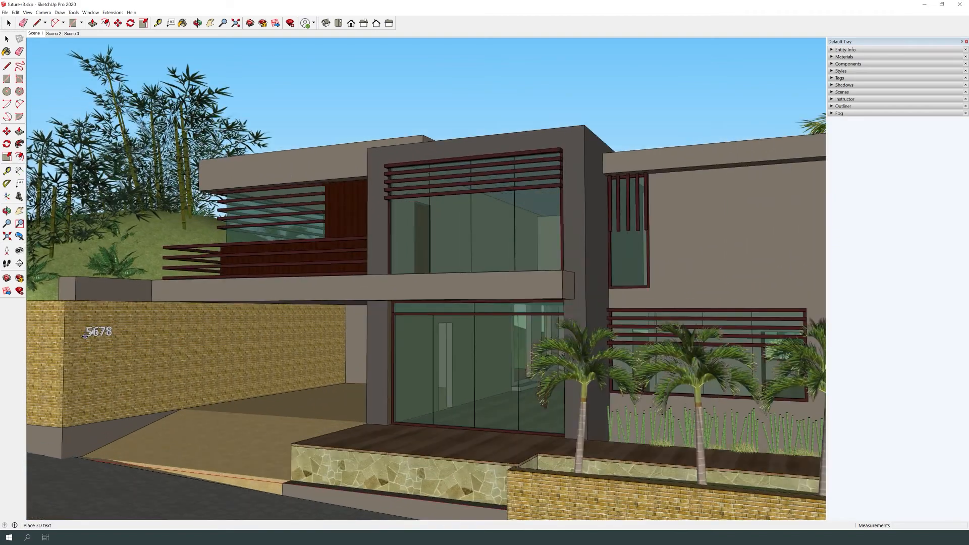
pyautogui.scroll(2, 84, 336)
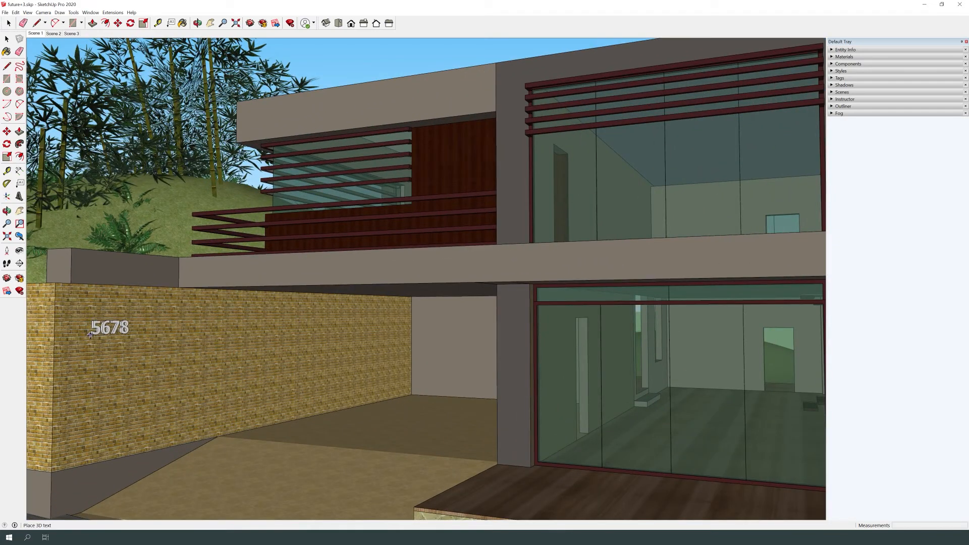
pyautogui.click(79, 345)
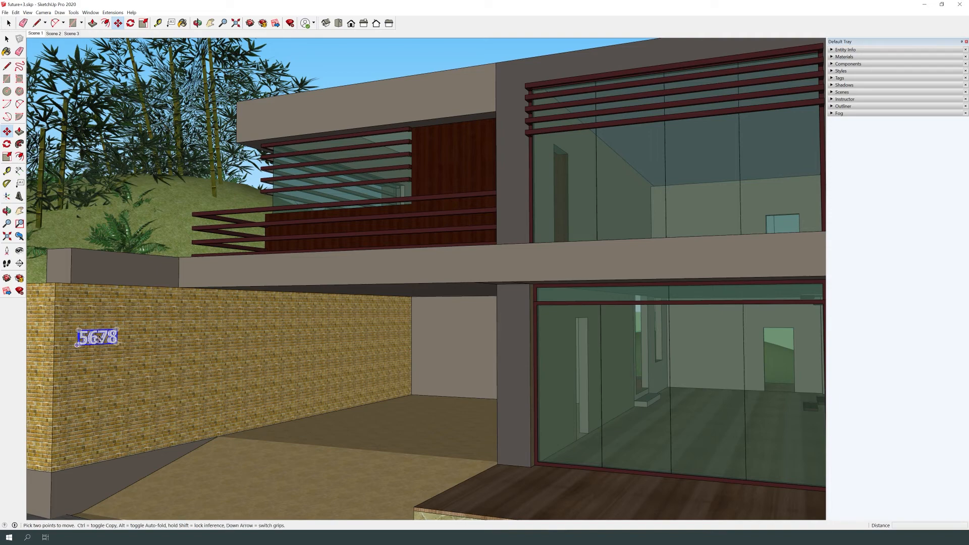
pyautogui.press('space')
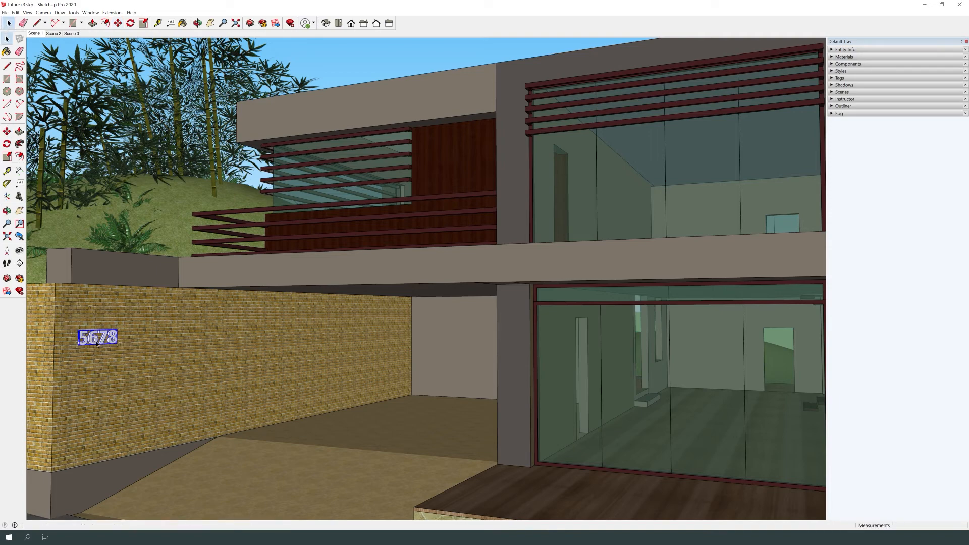
# Step: Examine the 5678 text component's available commands and its entity information
pyautogui.scroll(2, 97, 343)
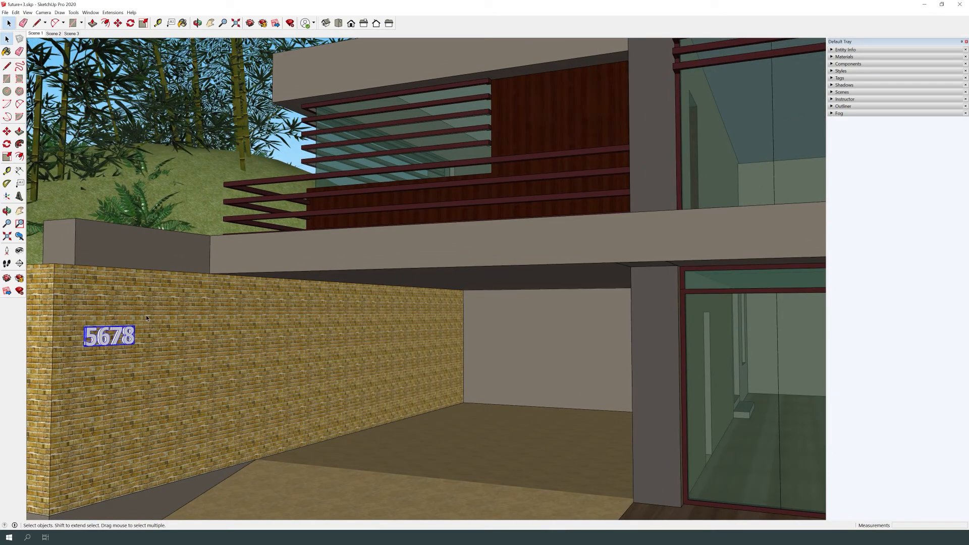
pyautogui.rightClick(105, 339)
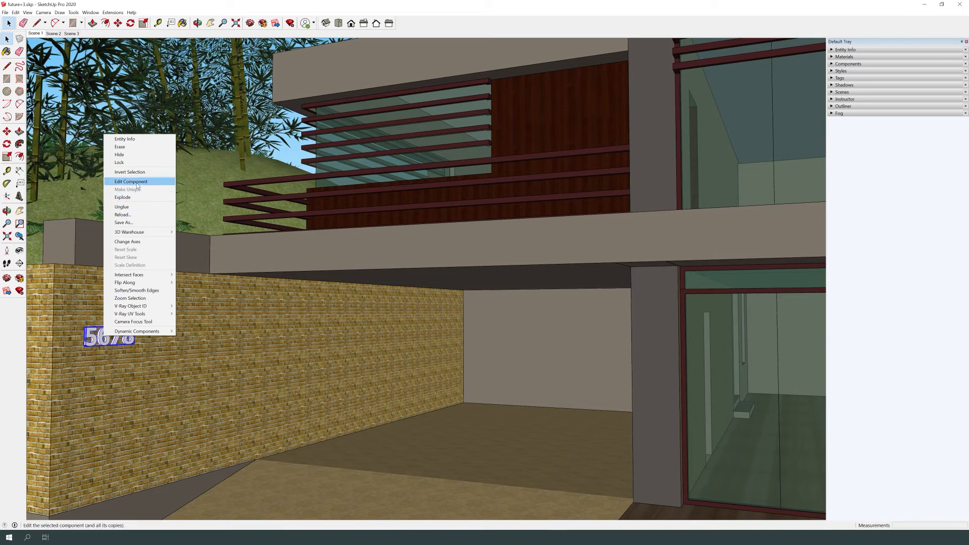
pyautogui.click(842, 51)
pyautogui.click(841, 52)
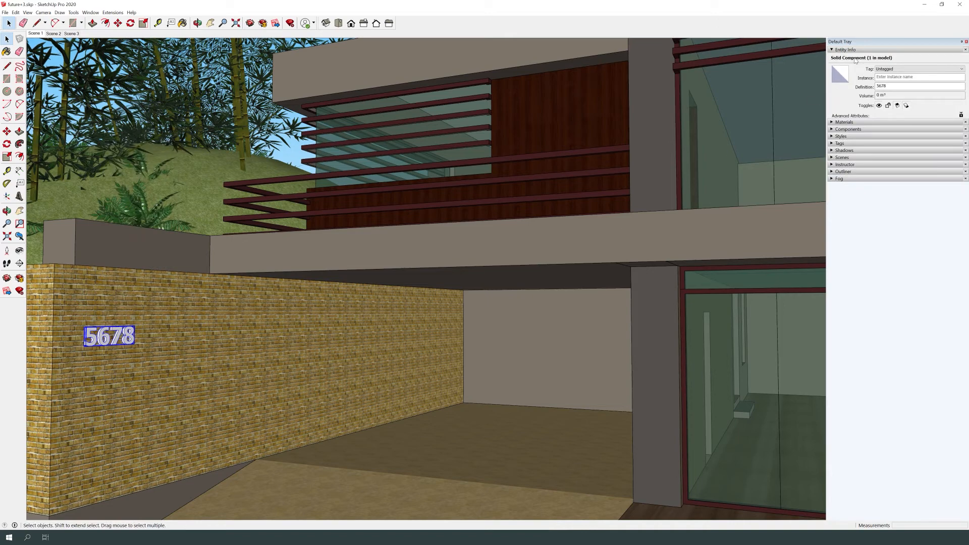
pyautogui.scroll(5, 108, 336)
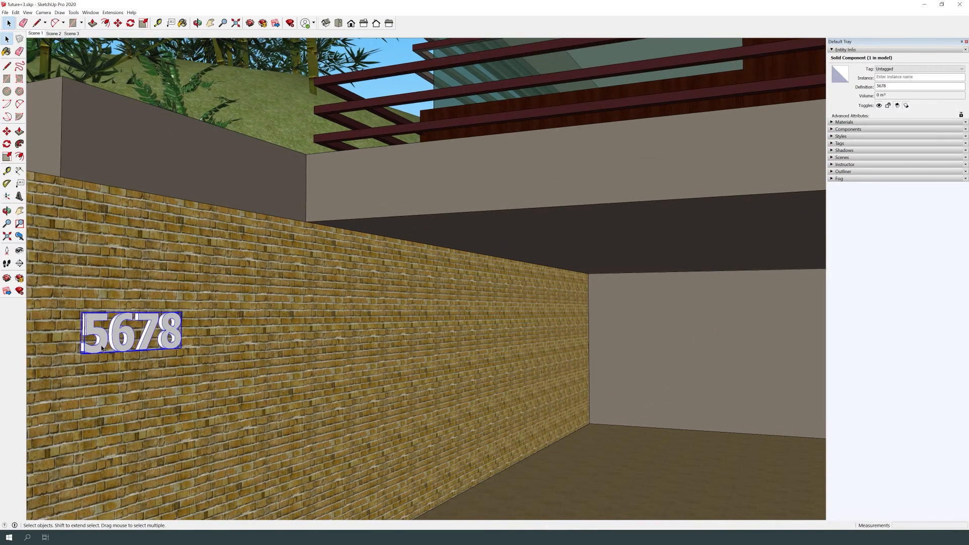
# Step: Open the 5678 component for editing and Push/Pull the front face of the digit 5 outward
pyautogui.doubleClick(102, 348)
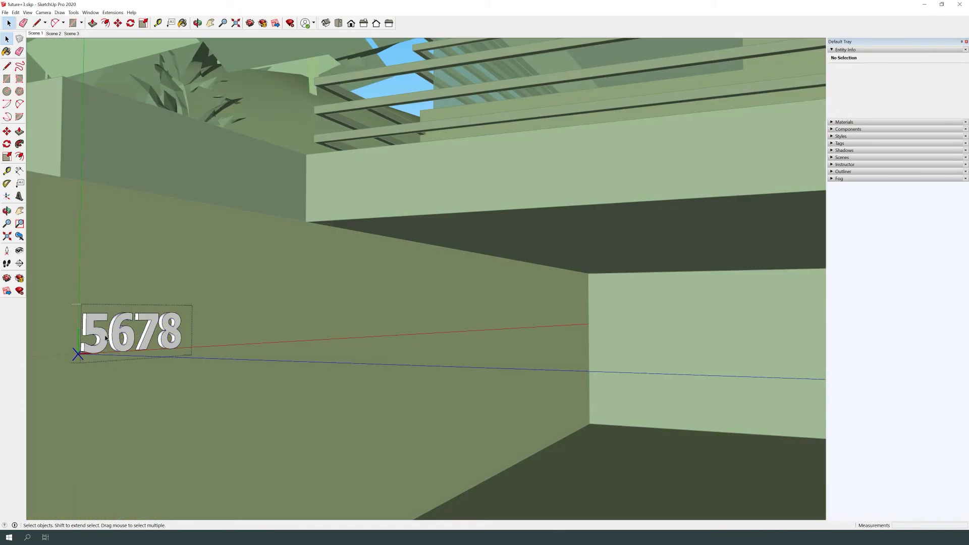
pyautogui.click(104, 340)
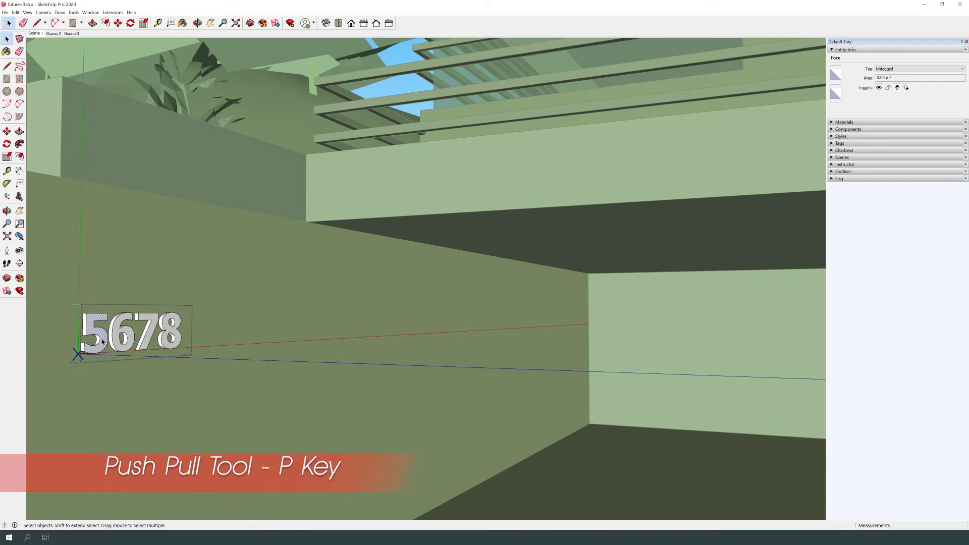
pyautogui.press('p')
pyautogui.moveTo(103, 342); pyautogui.dragTo(113, 343)
pyautogui.scroll(3, 127, 349)
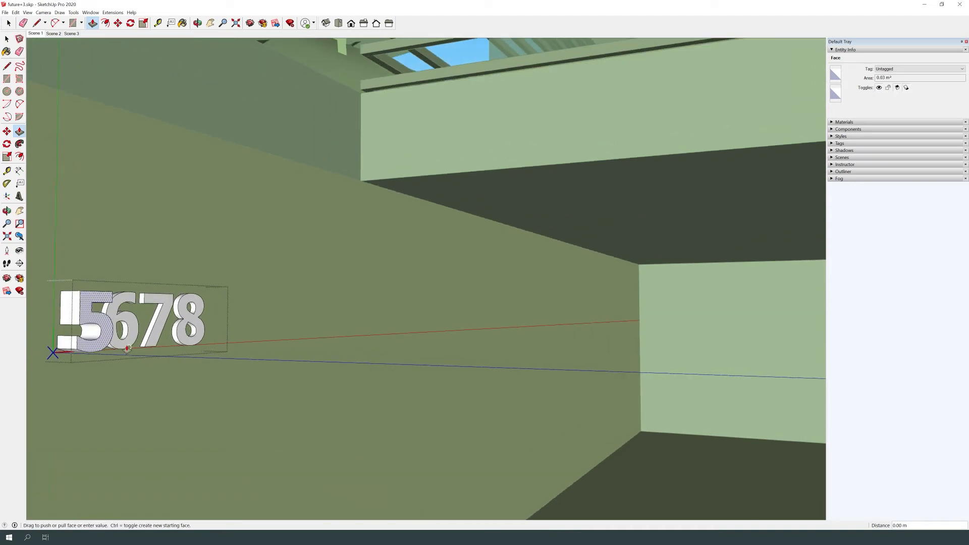
pyautogui.press('space')
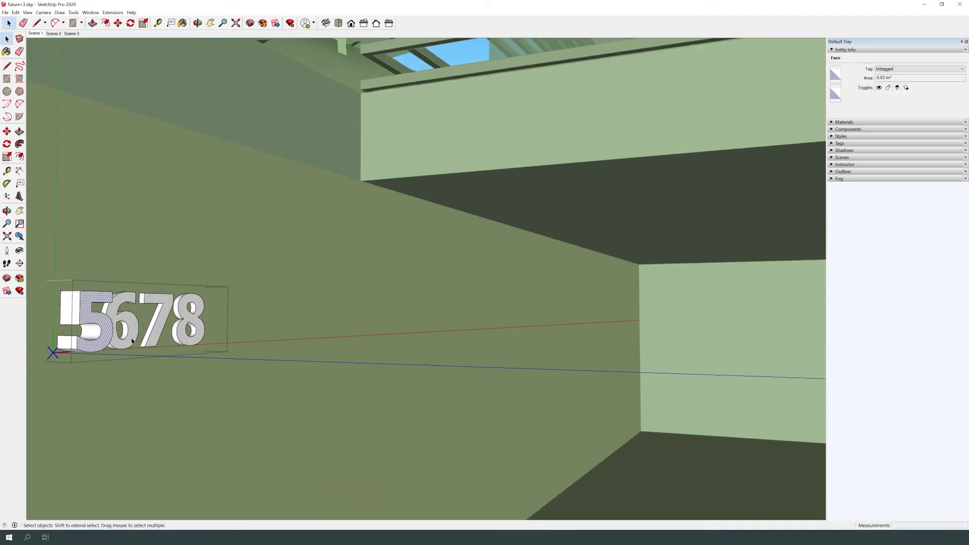
# Step: Push/Pull the front face of the digit 6 out to the same depth as the 5
pyautogui.press('b')
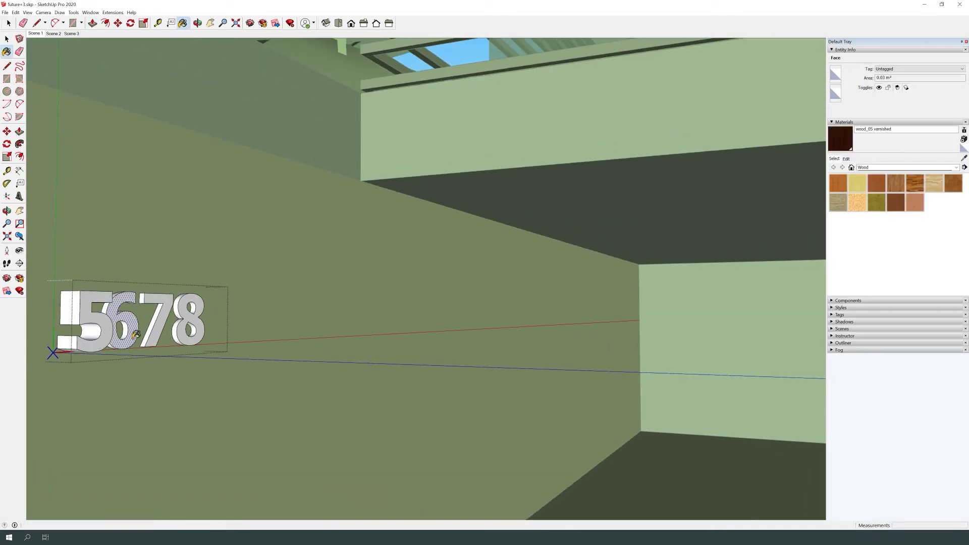
pyautogui.press('p')
pyautogui.click(132, 342)
pyautogui.click(98, 347)
pyautogui.press('space')
# Step: Push/Pull the front faces of the digits 7 and 8 outward to the same depth as the 5 and 6
pyautogui.click(159, 332)
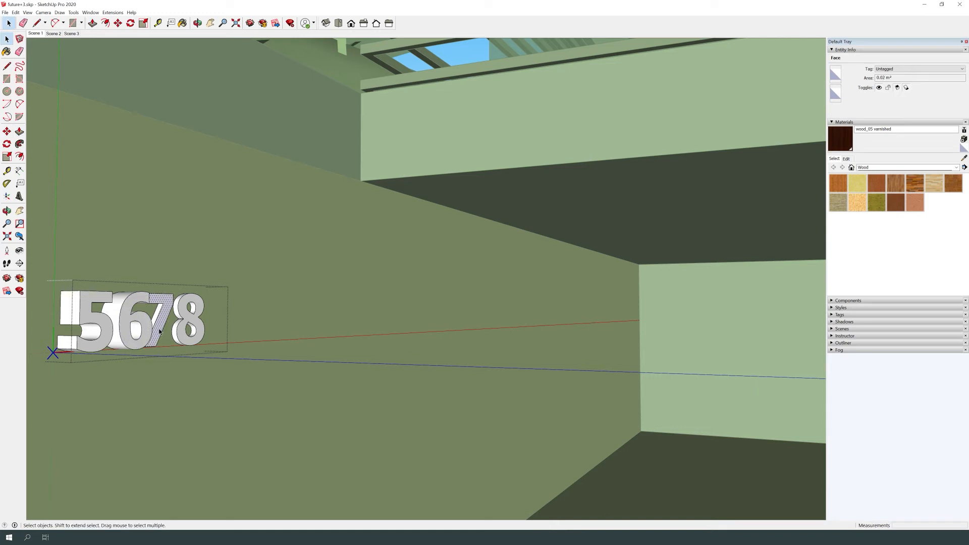
pyautogui.press('b')
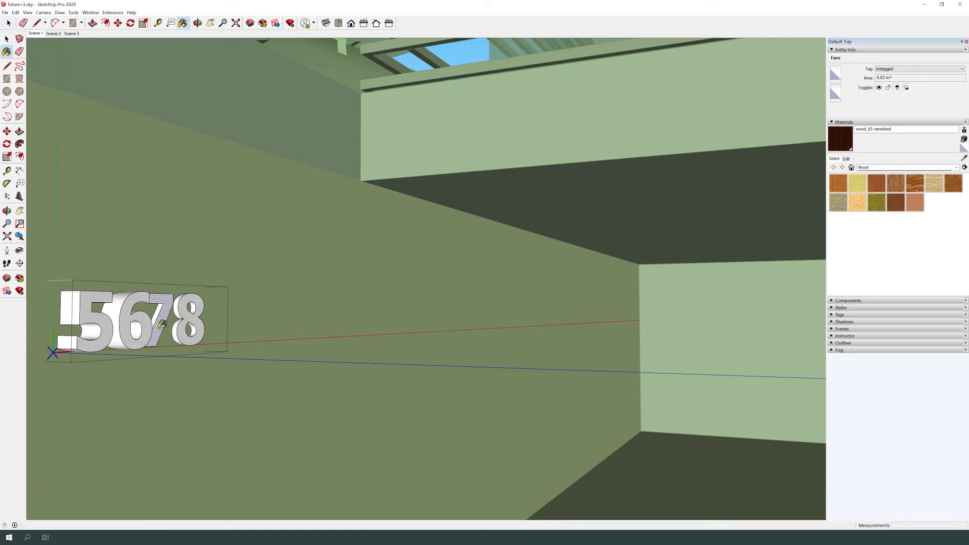
pyautogui.press('p')
pyautogui.doubleClick(159, 329)
pyautogui.press('space')
pyautogui.click(200, 342)
pyautogui.press('p')
pyautogui.doubleClick(199, 342)
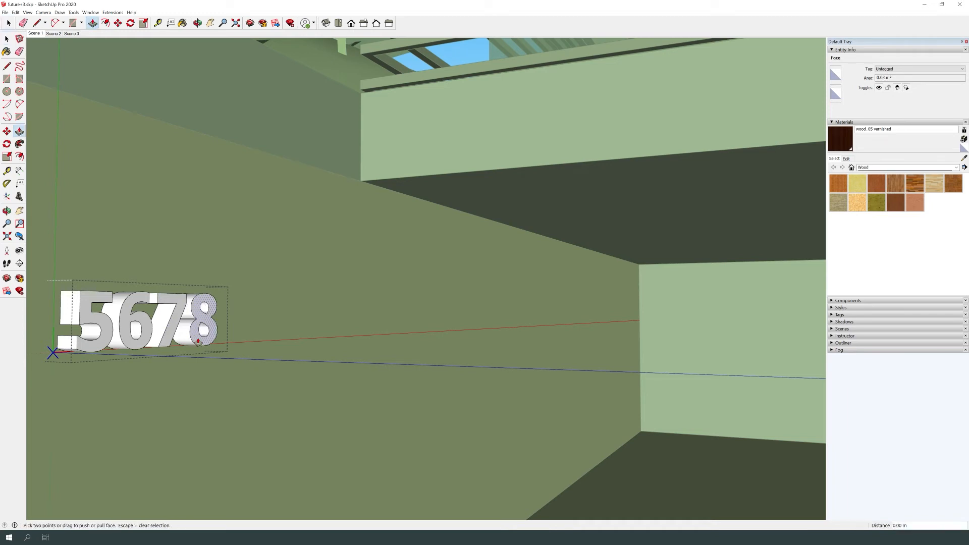
# Step: Paint the front faces of the digits 7 and 8 with the turquoise Color H06 from the Colors collection
pyautogui.scroll(-3, 217, 321)
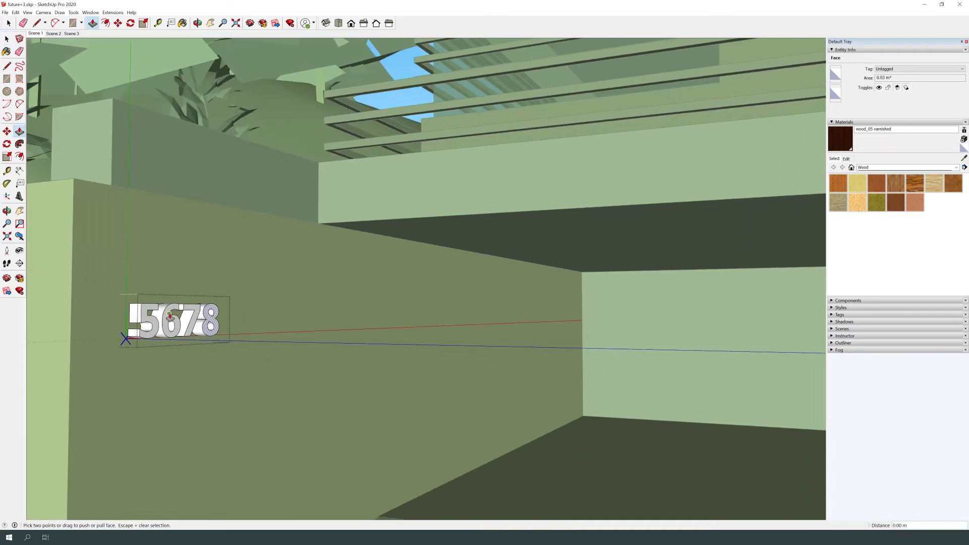
pyautogui.press('b')
pyautogui.scroll(1, 172, 319)
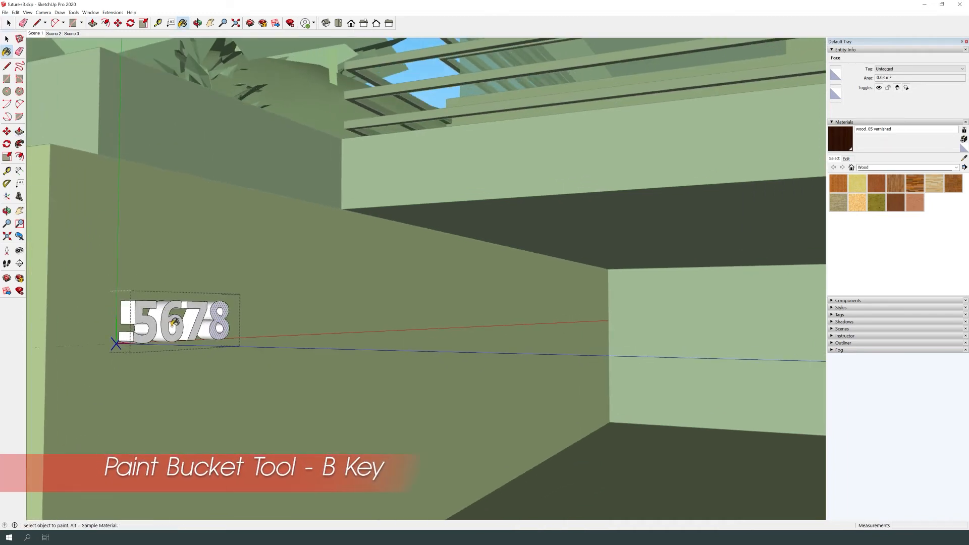
pyautogui.click(878, 168)
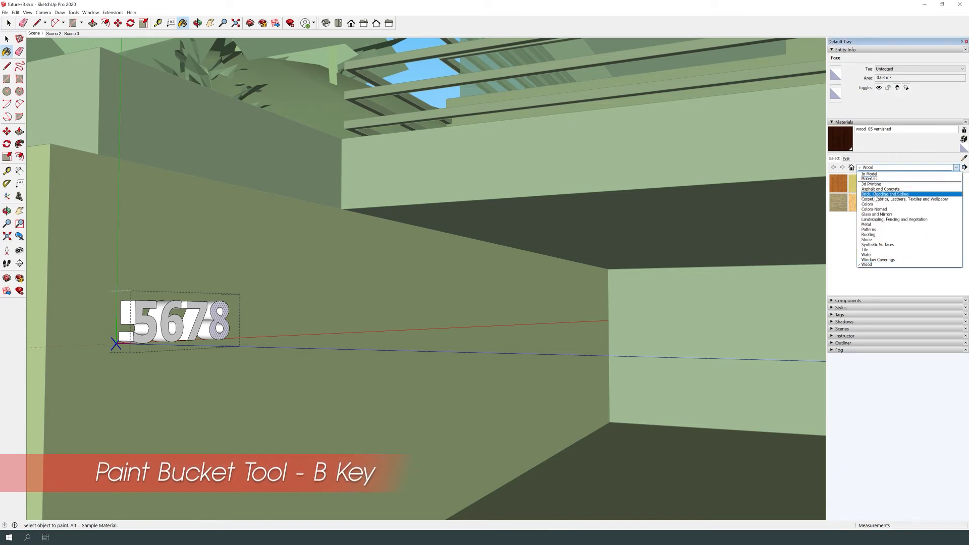
pyautogui.click(873, 204)
pyautogui.scroll(-6, 896, 217)
pyautogui.scroll(2, 879, 227)
pyautogui.scroll(3, 877, 224)
pyautogui.scroll(3, 864, 231)
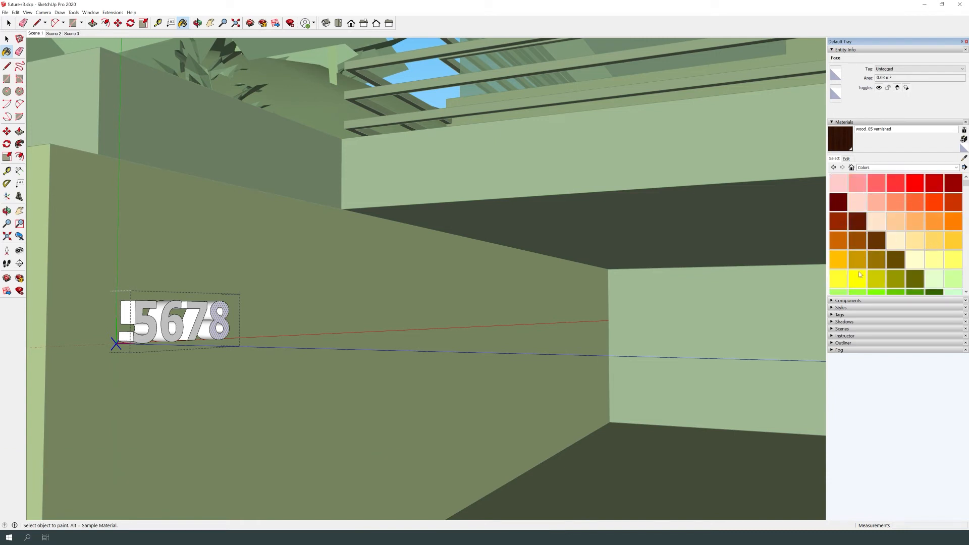
pyautogui.scroll(-3, 868, 253)
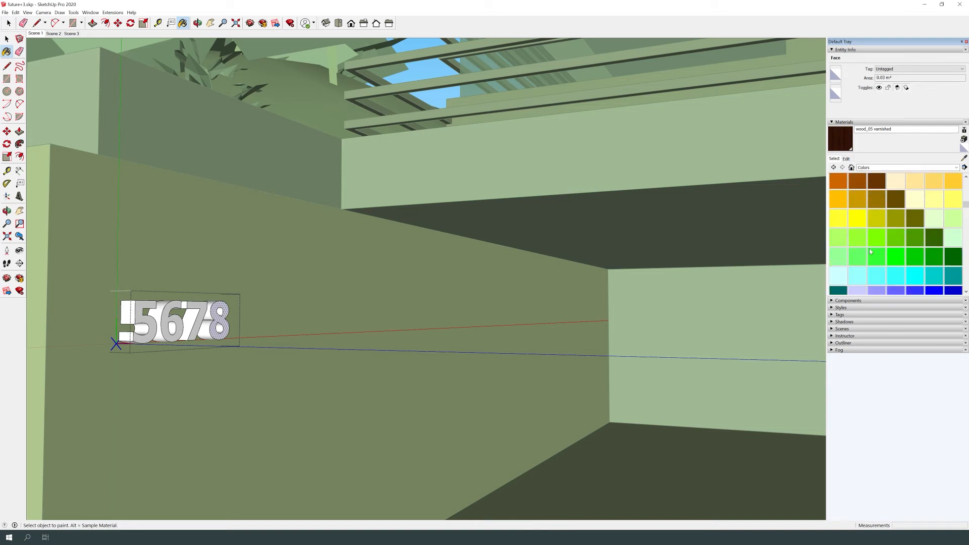
pyautogui.click(935, 237)
pyautogui.click(935, 256)
pyautogui.click(935, 275)
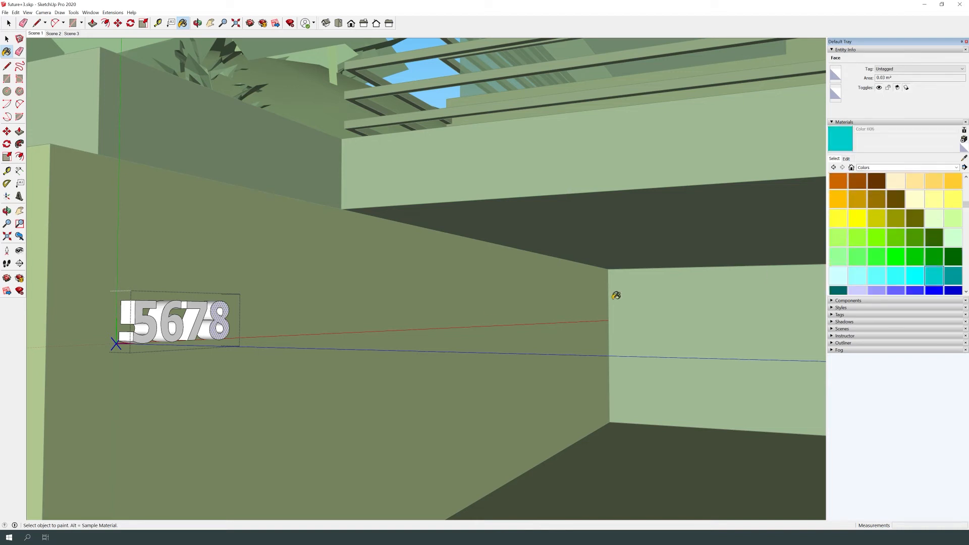
pyautogui.click(195, 332)
pyautogui.click(221, 334)
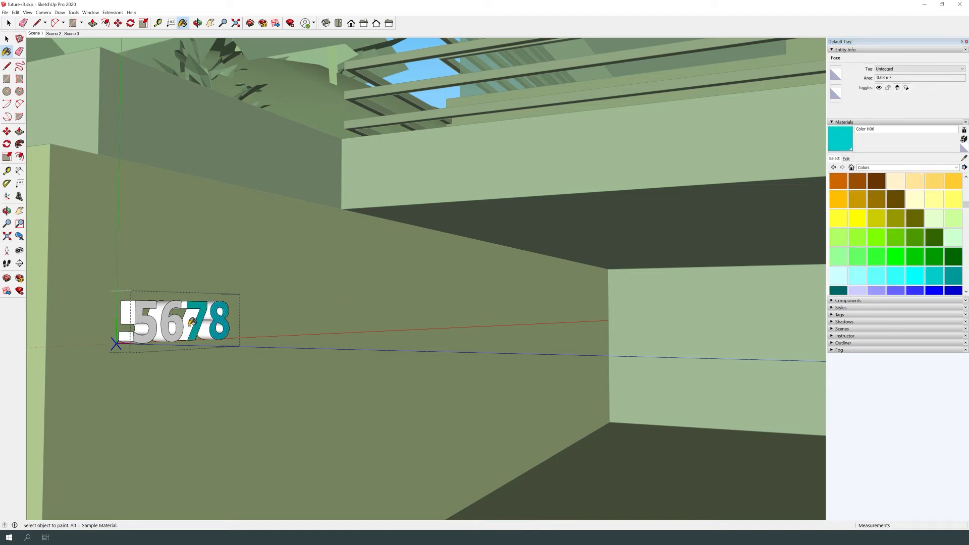
# Step: Paint all the geometry of the digits inside the 5678 component with Color H06 and close the component
pyautogui.press('space')
pyautogui.tripleClick(202, 327)
pyautogui.moveTo(265, 288); pyautogui.dragTo(54, 378)
pyautogui.press('b')
pyautogui.click(176, 328)
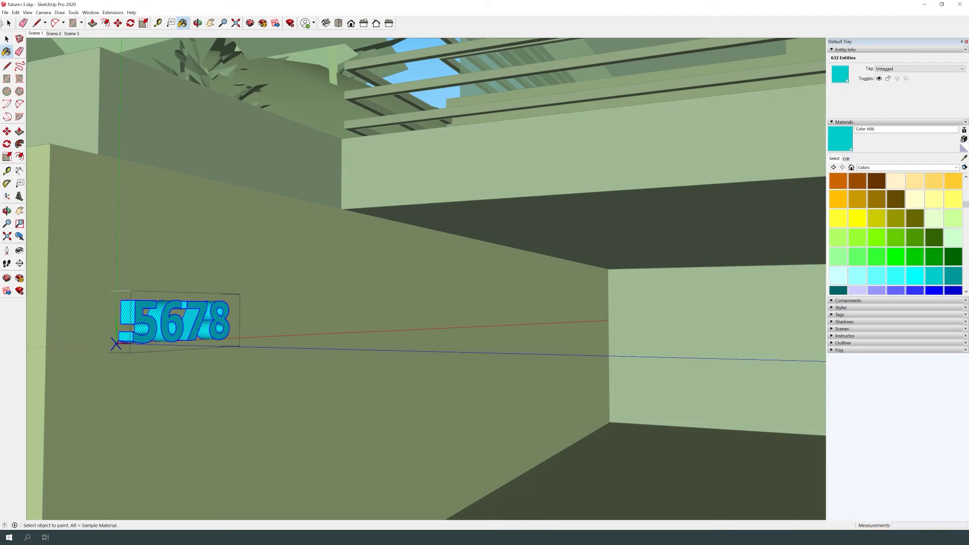
pyautogui.click(6, 39)
pyautogui.click(232, 256)
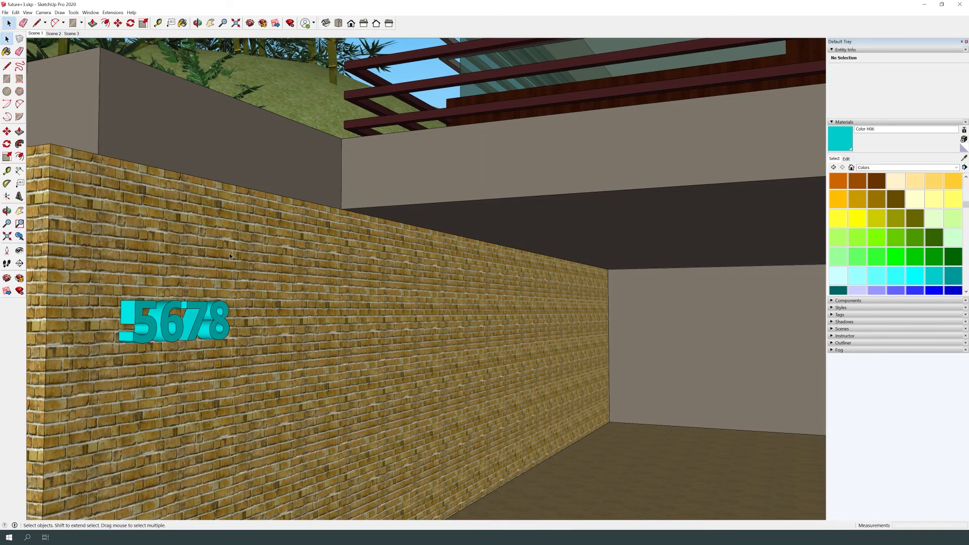
pyautogui.scroll(-10, 231, 256)
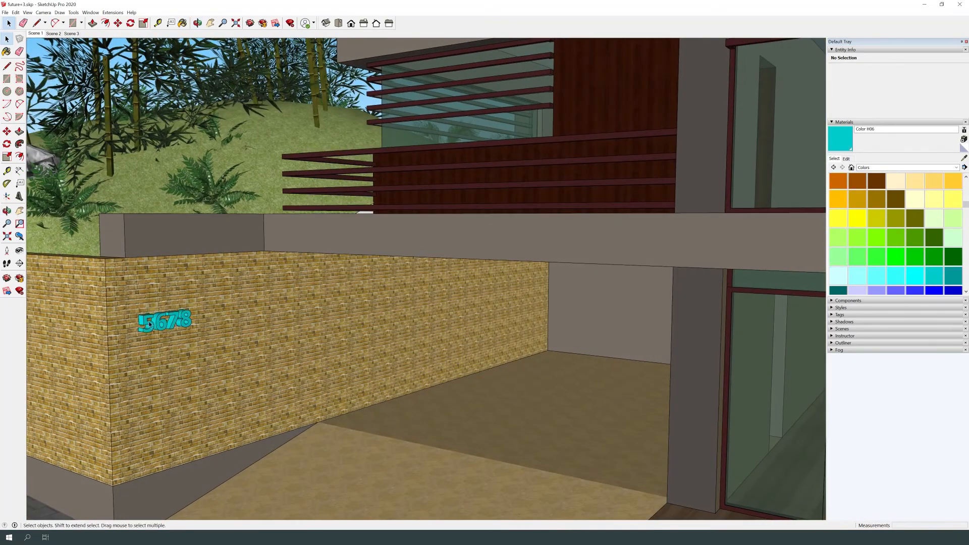
pyautogui.scroll(5, 151, 321)
pyautogui.scroll(2, 183, 329)
pyautogui.click(183, 321)
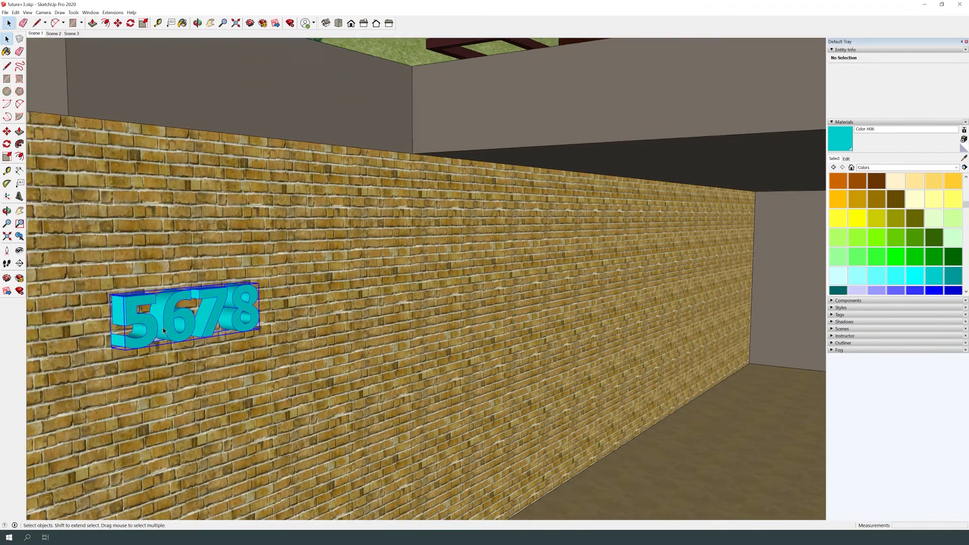
pyautogui.doubleClick(183, 320)
pyautogui.click(168, 254)
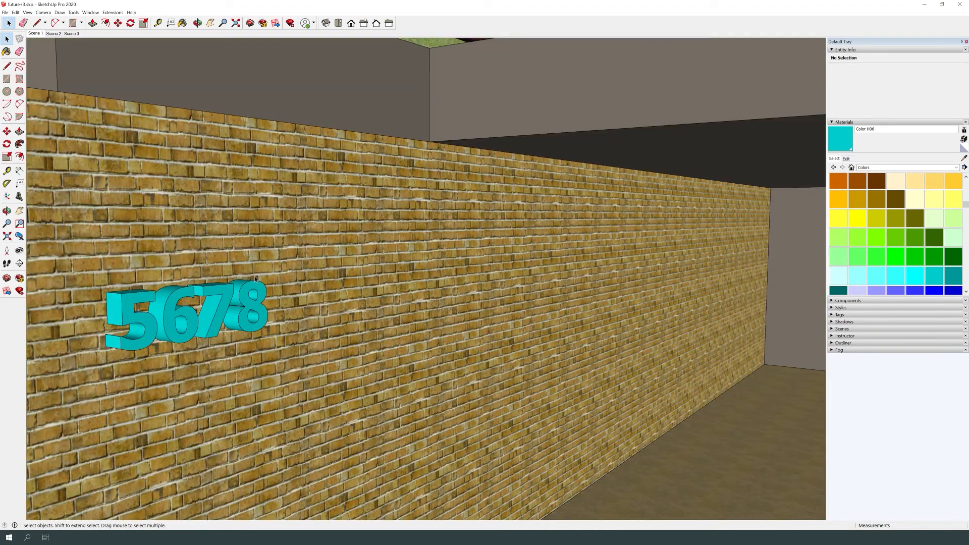
# Step: Scale the 5678 component on the brick wall larger and reduce its depth along the blue axis
pyautogui.click(256, 292)
pyautogui.press('s')
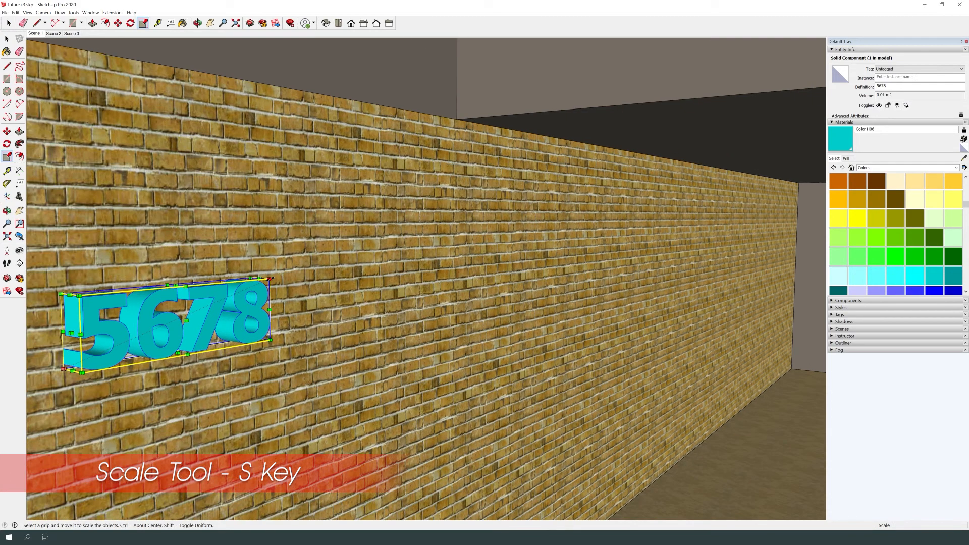
pyautogui.moveTo(271, 291); pyautogui.dragTo(288, 285)
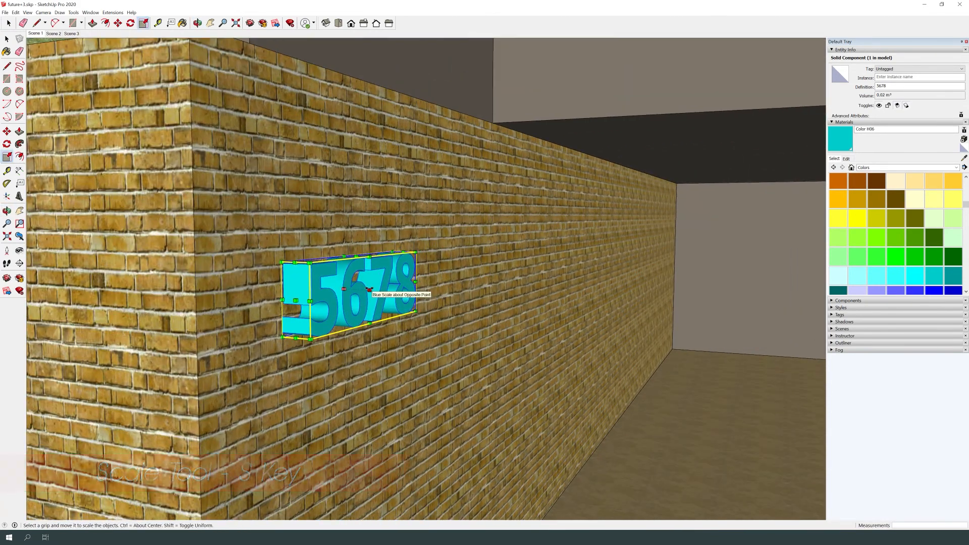
pyautogui.moveTo(369, 289); pyautogui.dragTo(353, 289)
pyautogui.scroll(2, 336, 292)
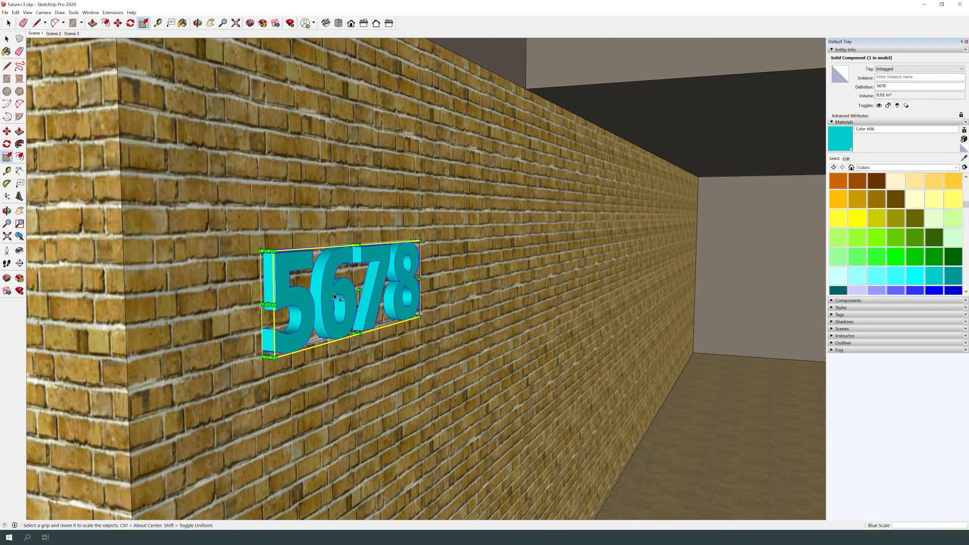
# Step: Fine-tune the size of the 5678 component by scaling it from its corners near the wall's outer edge
pyautogui.moveTo(268, 251); pyautogui.dragTo(244, 240)
pyautogui.moveTo(253, 363); pyautogui.dragTo(265, 353)
pyautogui.scroll(-2, 276, 321)
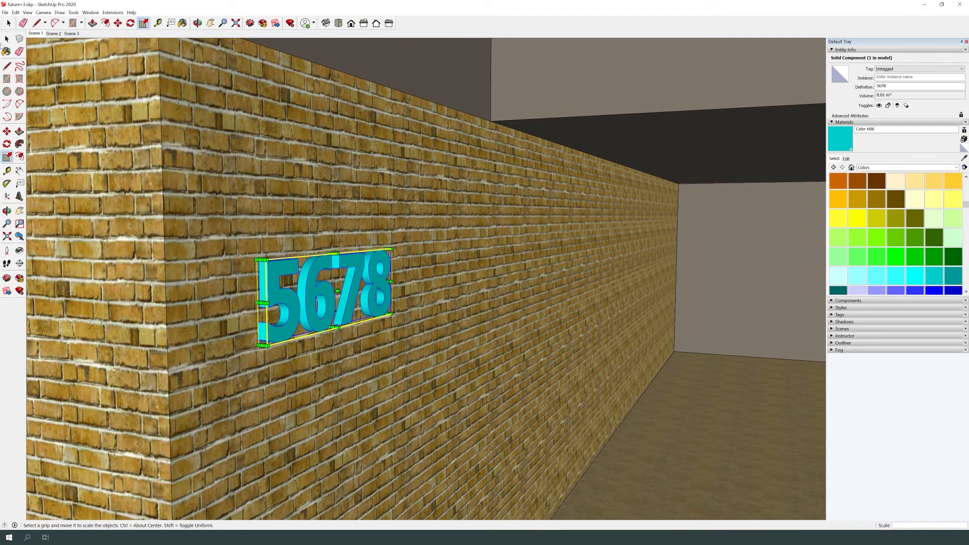
pyautogui.click(7, 39)
pyautogui.scroll(-4, 417, 220)
pyautogui.moveTo(424, 232); pyautogui.dragTo(253, 311, button='middle')
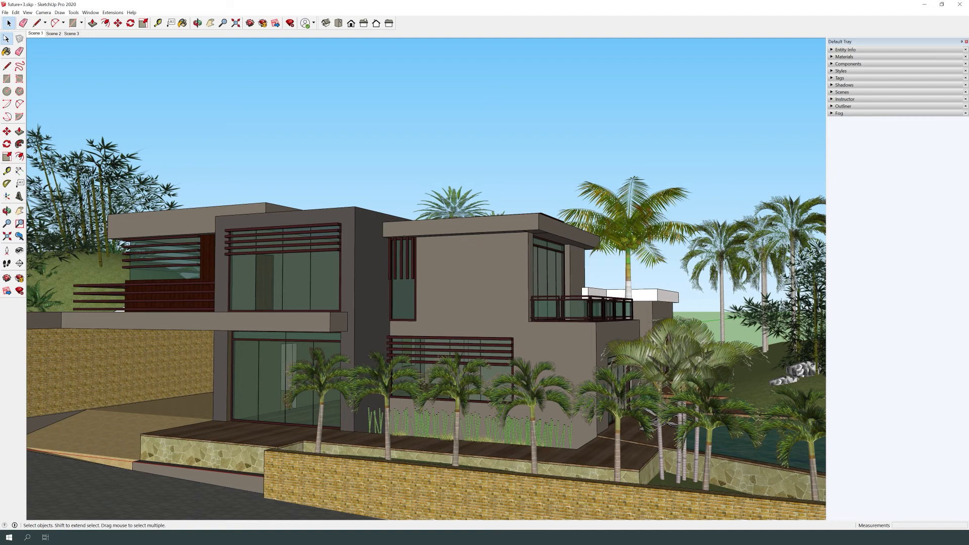
# Step: Review the 3D model export's file formats and its COLLADA export options, and leave without exporting
pyautogui.click(5, 12)
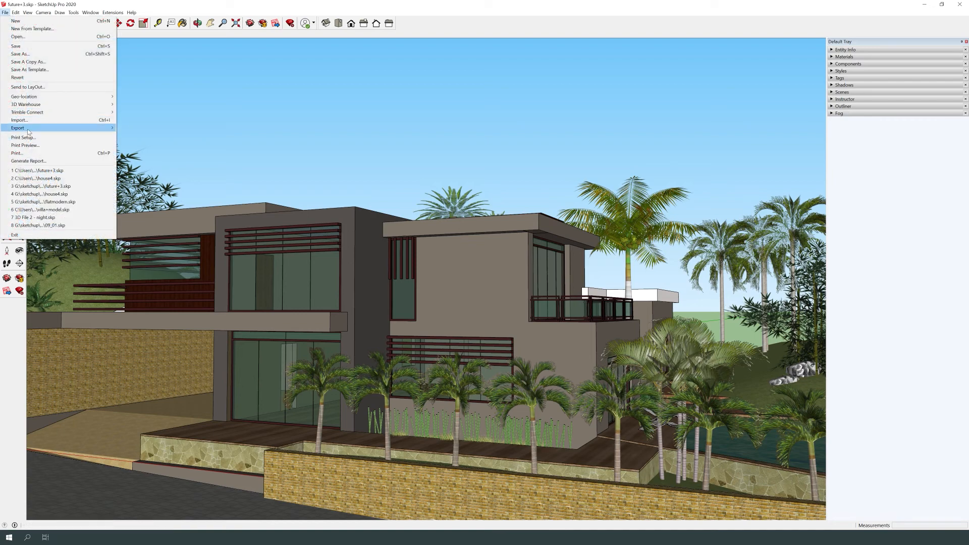
pyautogui.moveTo(28, 130)
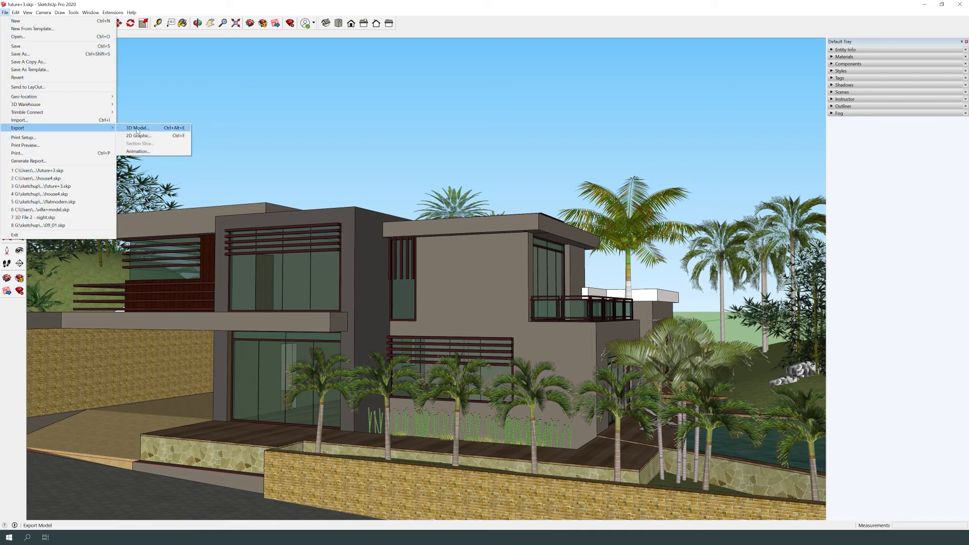
pyautogui.click(184, 129)
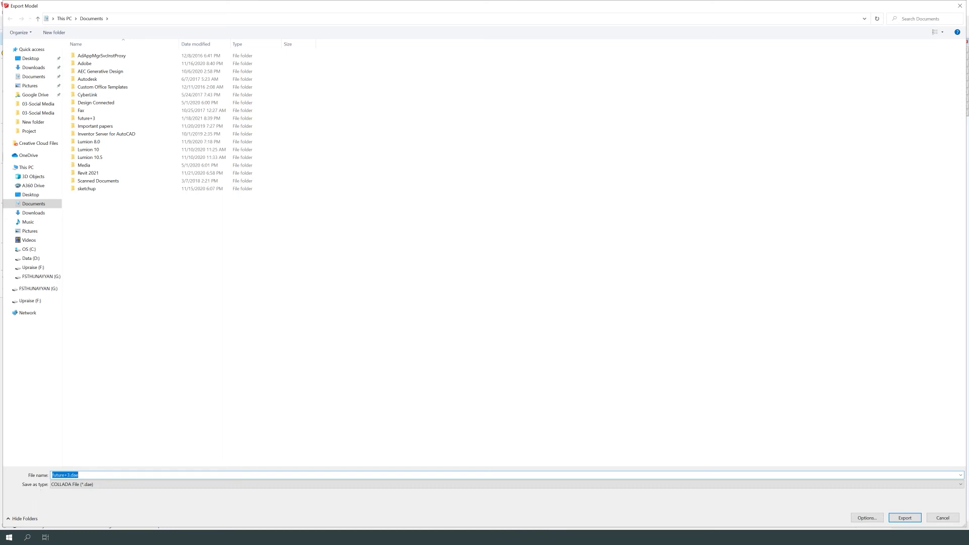
pyautogui.click(74, 488)
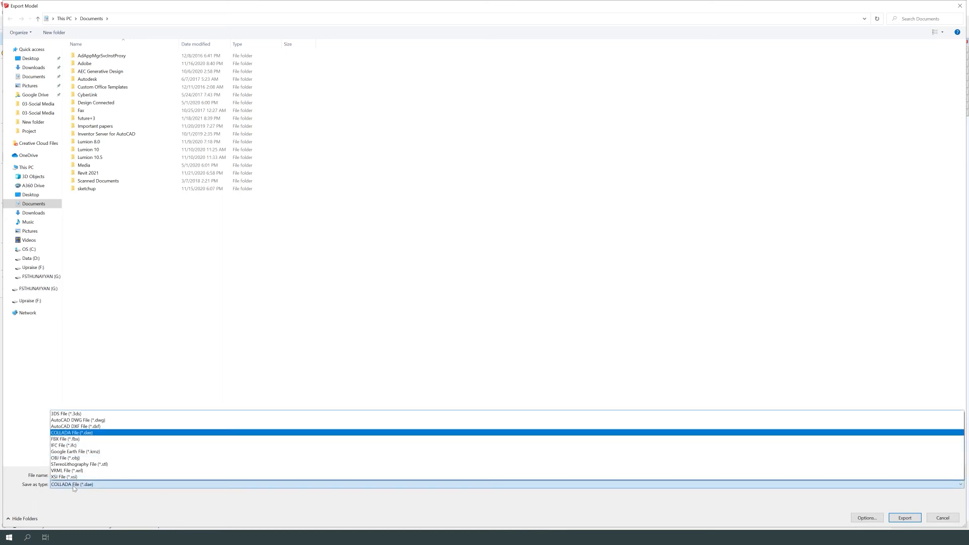
pyautogui.click(74, 487)
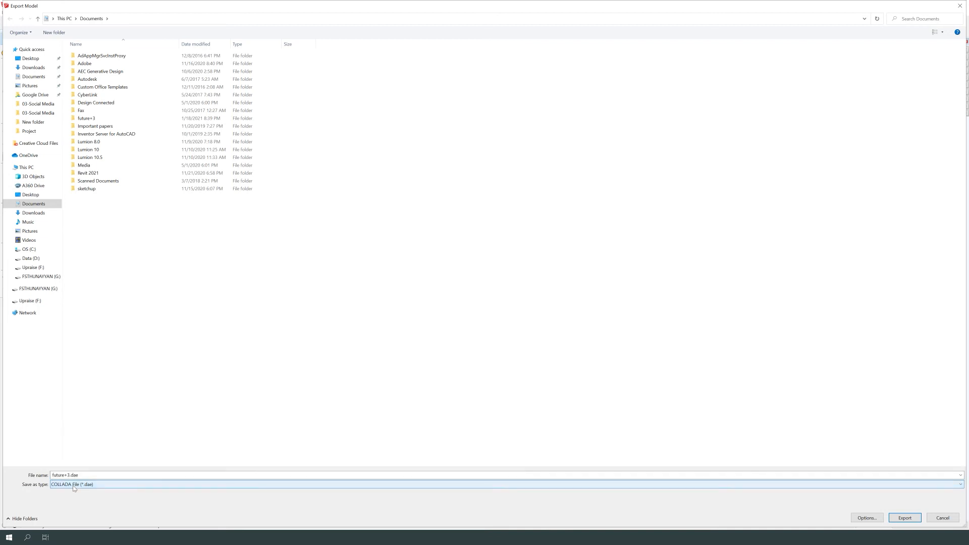
pyautogui.click(865, 518)
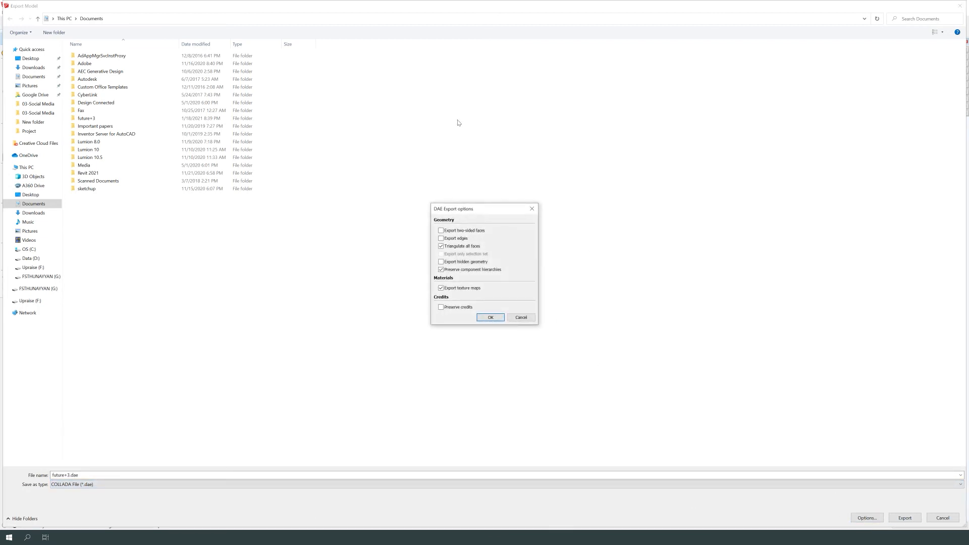
pyautogui.click(528, 319)
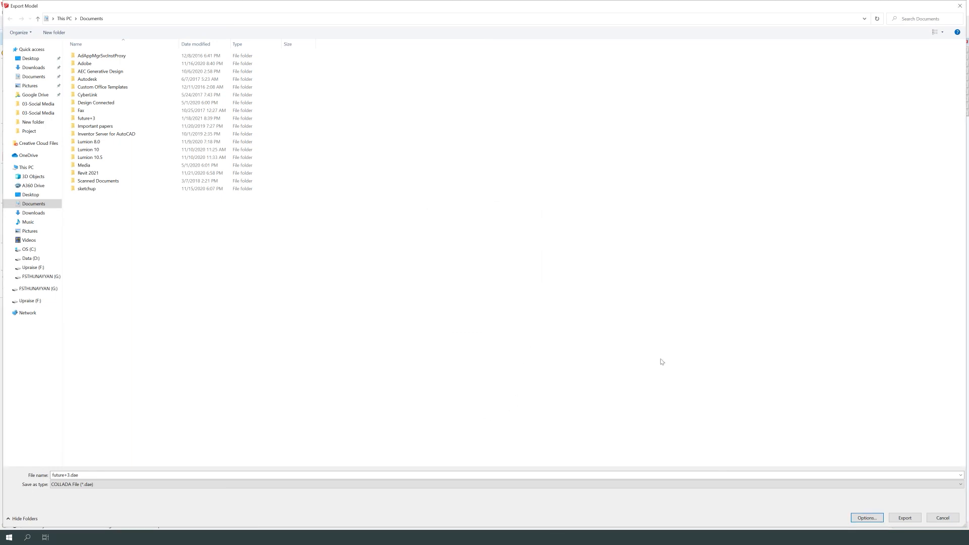
pyautogui.click(953, 519)
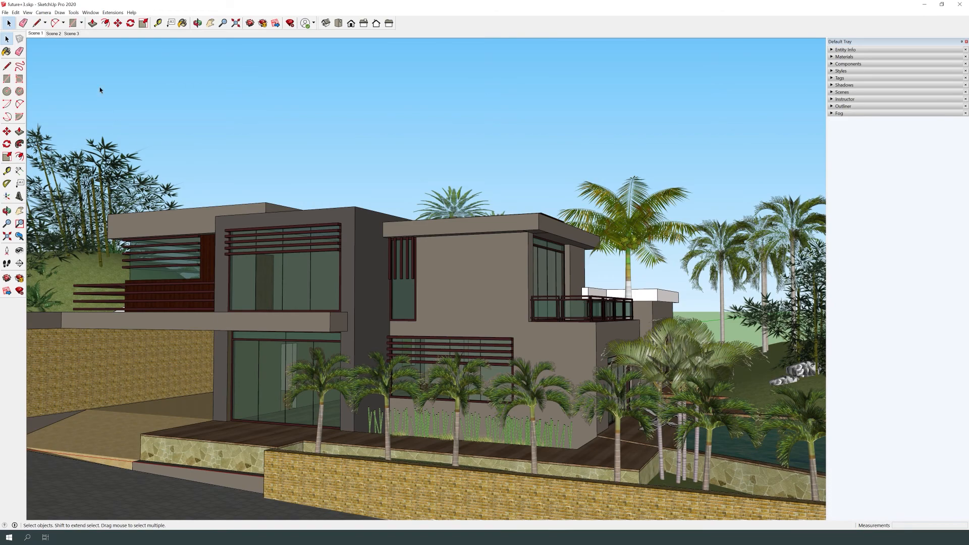
# Step: Switch to Scene 2 and export it as the 2D JPEG image future+3.jpg in the Documents folder
pyautogui.click(54, 34)
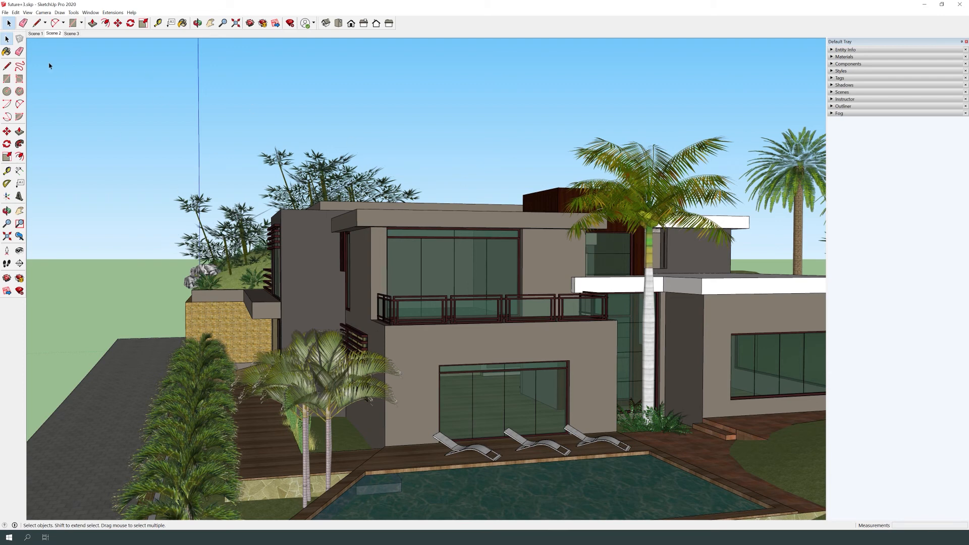
pyautogui.click(7, 13)
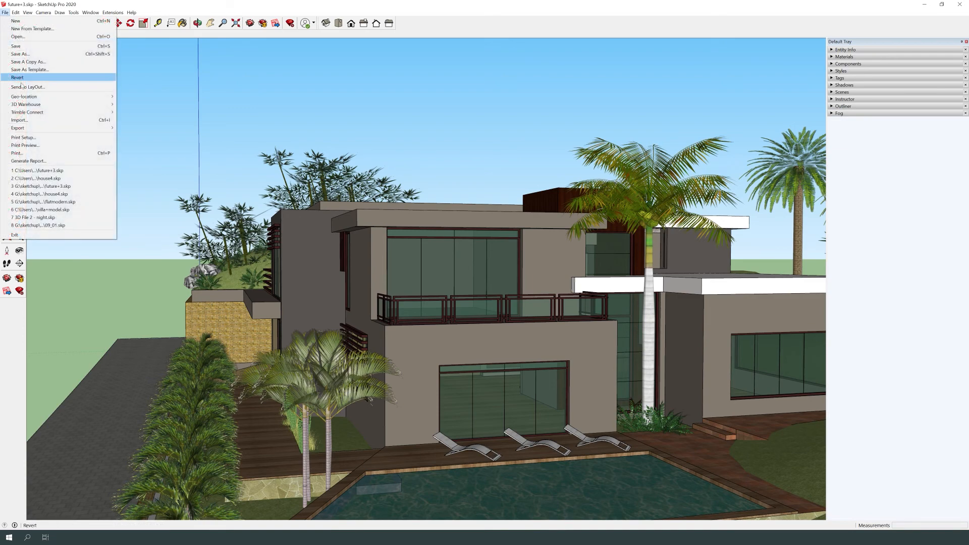
pyautogui.moveTo(22, 128)
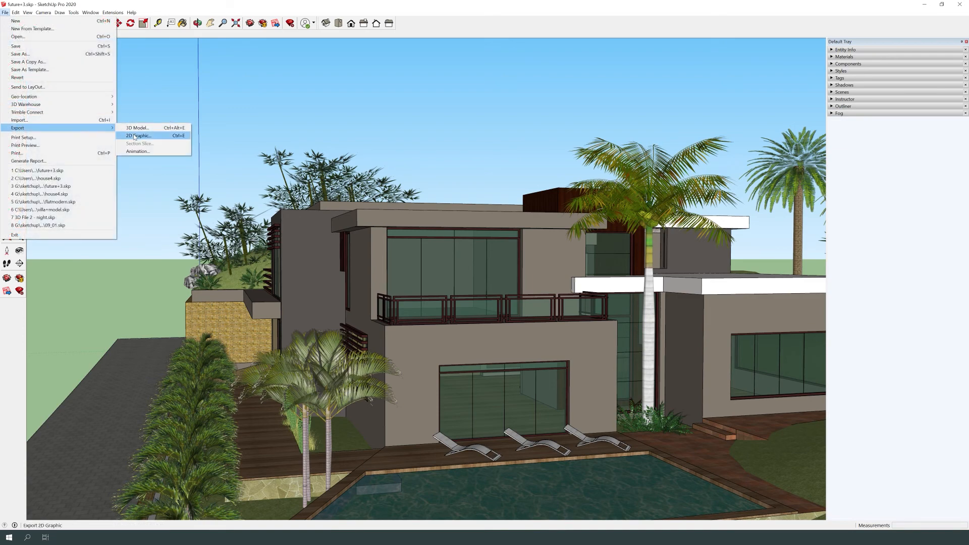
pyautogui.click(135, 137)
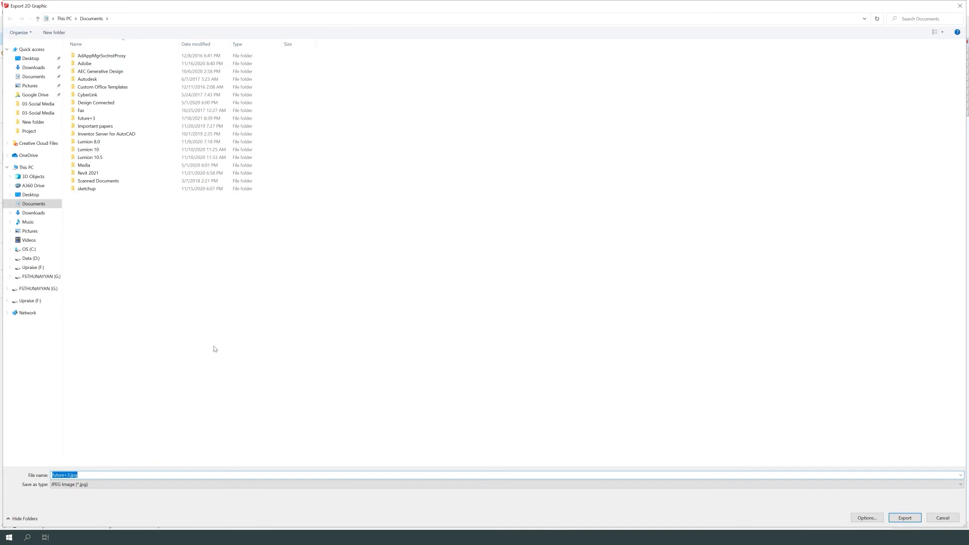
pyautogui.click(899, 518)
pyautogui.click(115, 485)
pyautogui.click(115, 485)
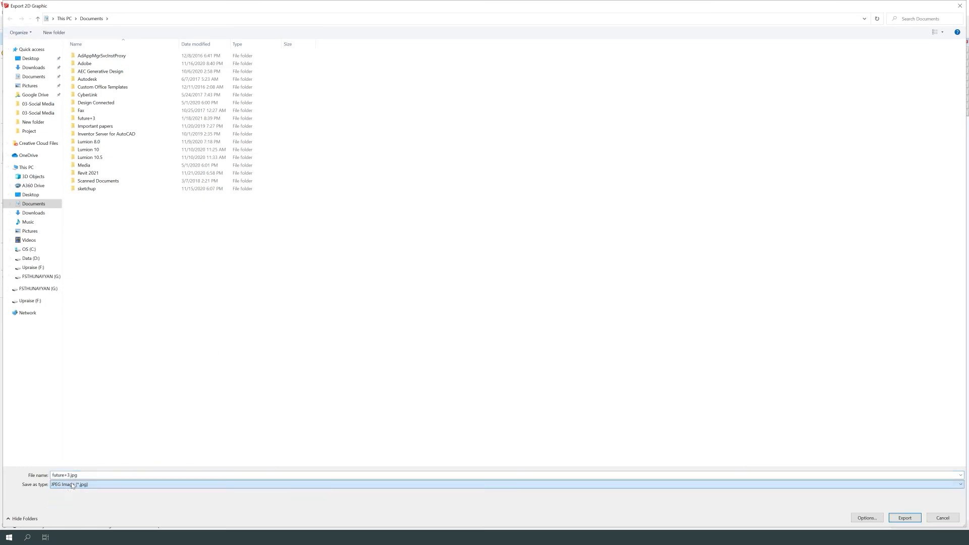
pyautogui.click(867, 518)
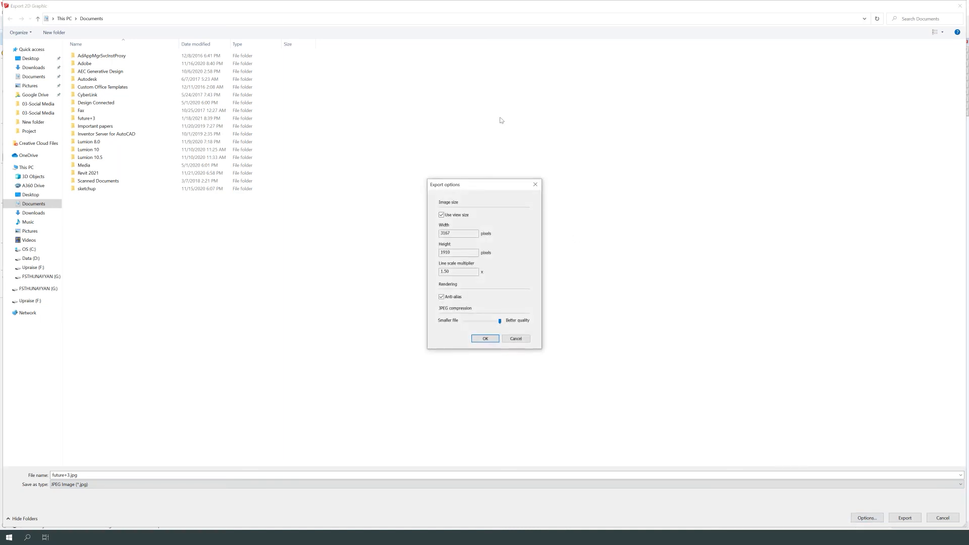
pyautogui.click(524, 341)
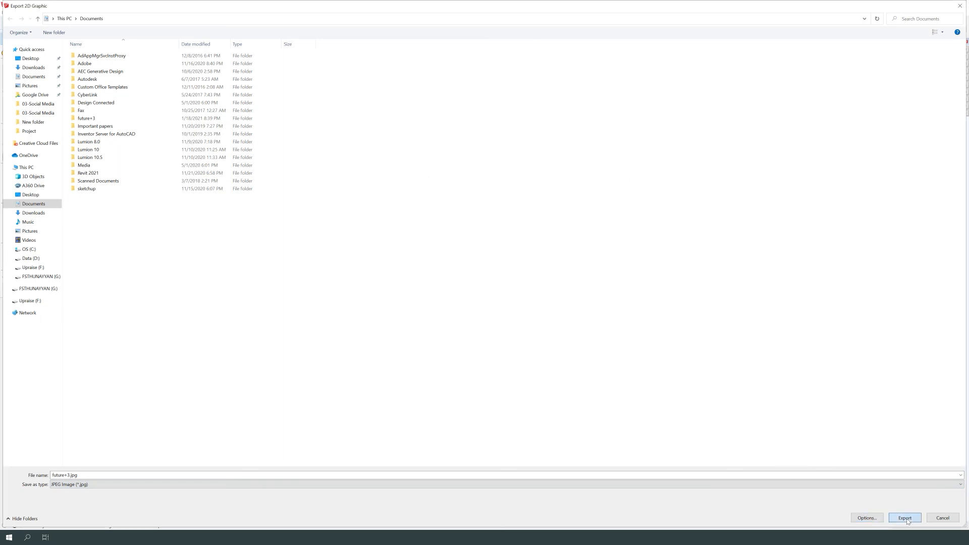
pyautogui.click(904, 519)
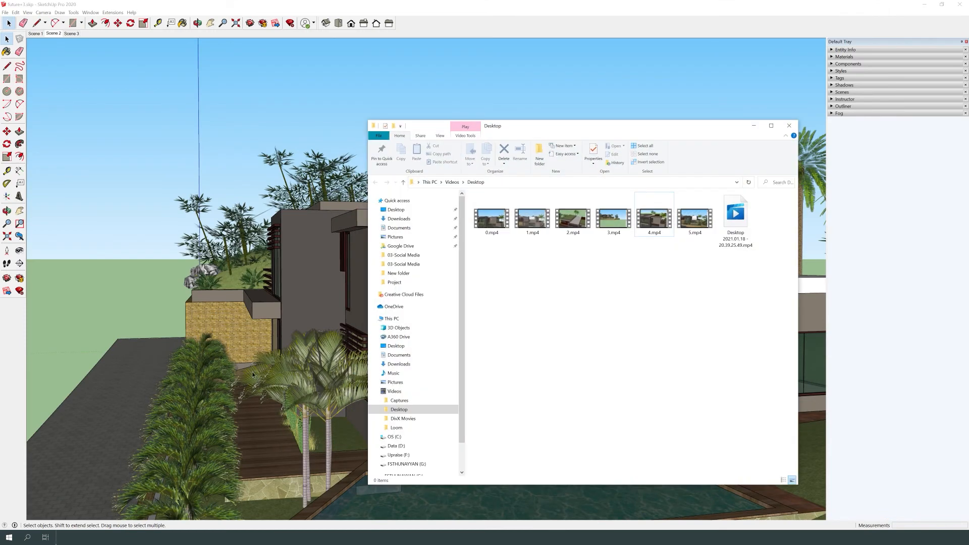
# Step: Open the exported image future+3.jpg from the Documents folder in File Explorer
pyautogui.click(405, 228)
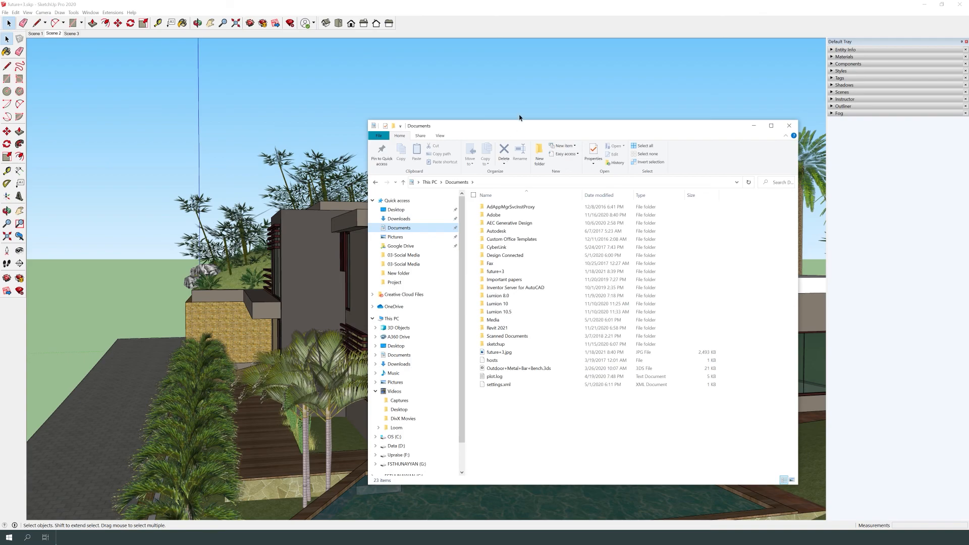
pyautogui.click(498, 352)
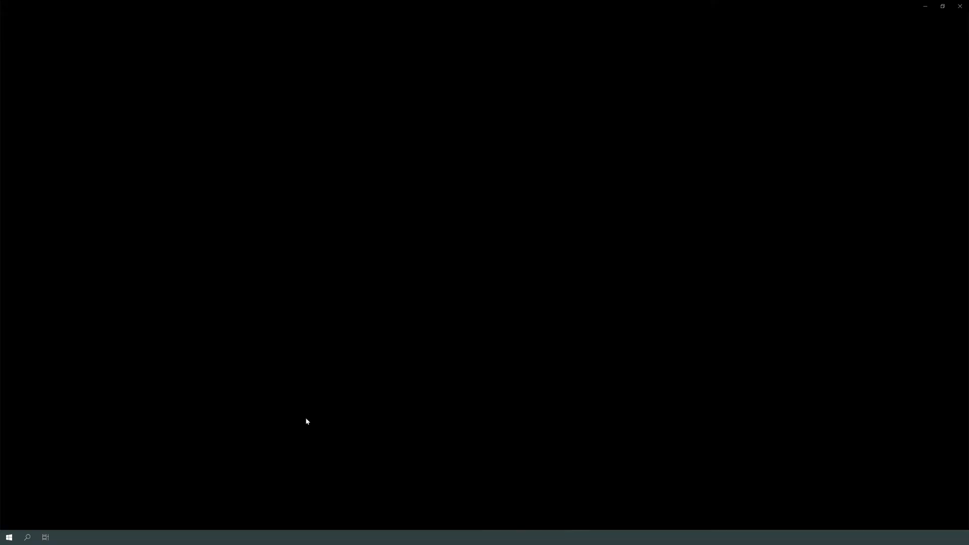